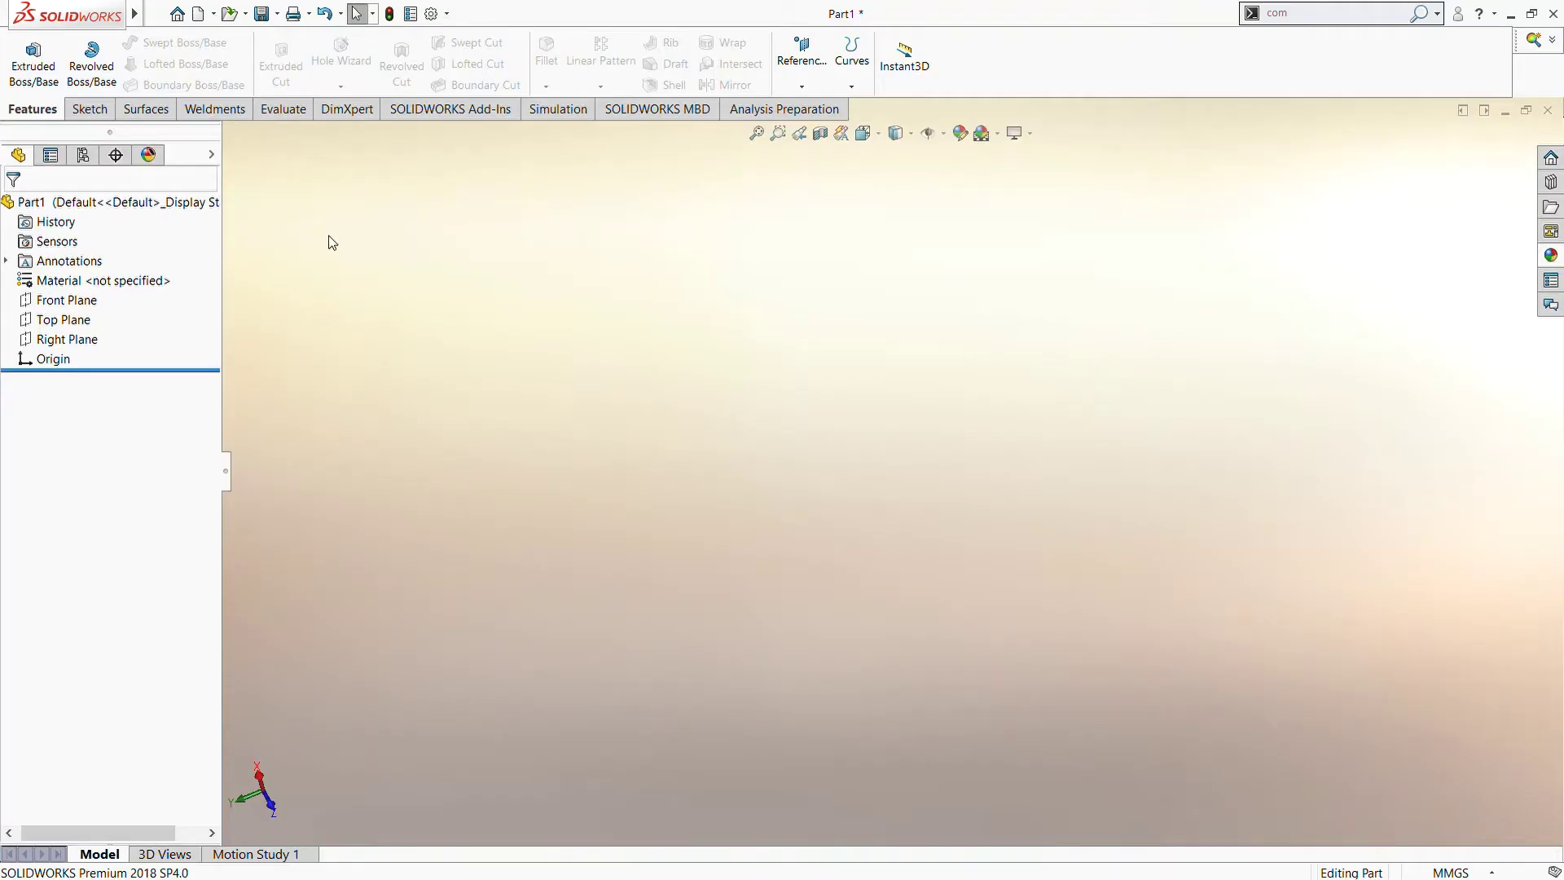
Step: Start a new sketch, Sketch42, on the Front Plane of Part1
{"action": "left_click", "coordinate": [45, 306]}
{"action": "left_click", "coordinate": [55, 278]}
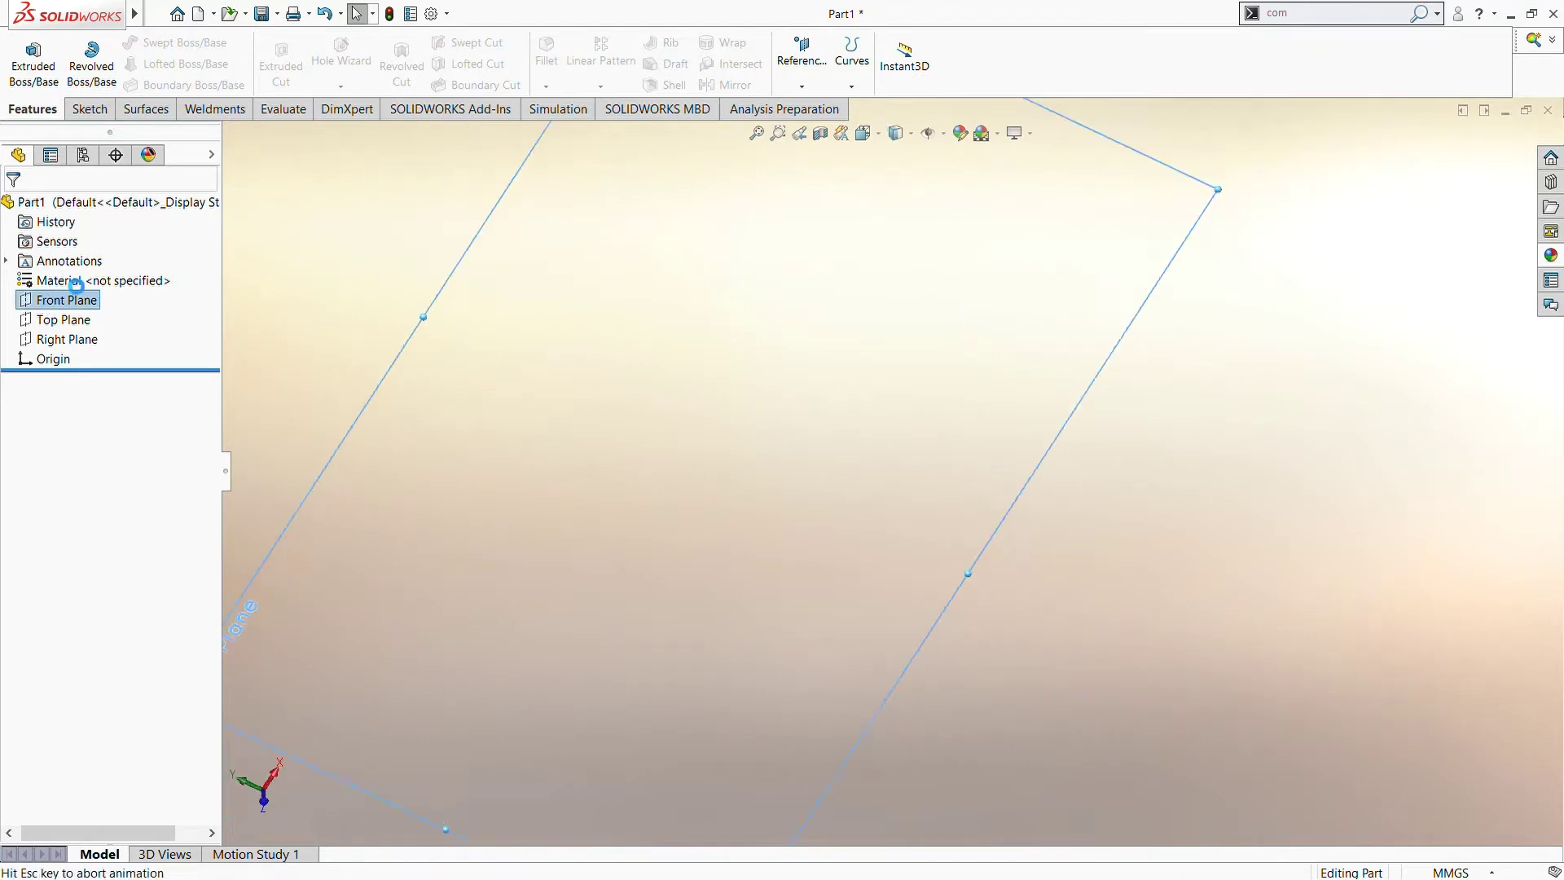
{"action": "left_click", "coordinate": [167, 42]}
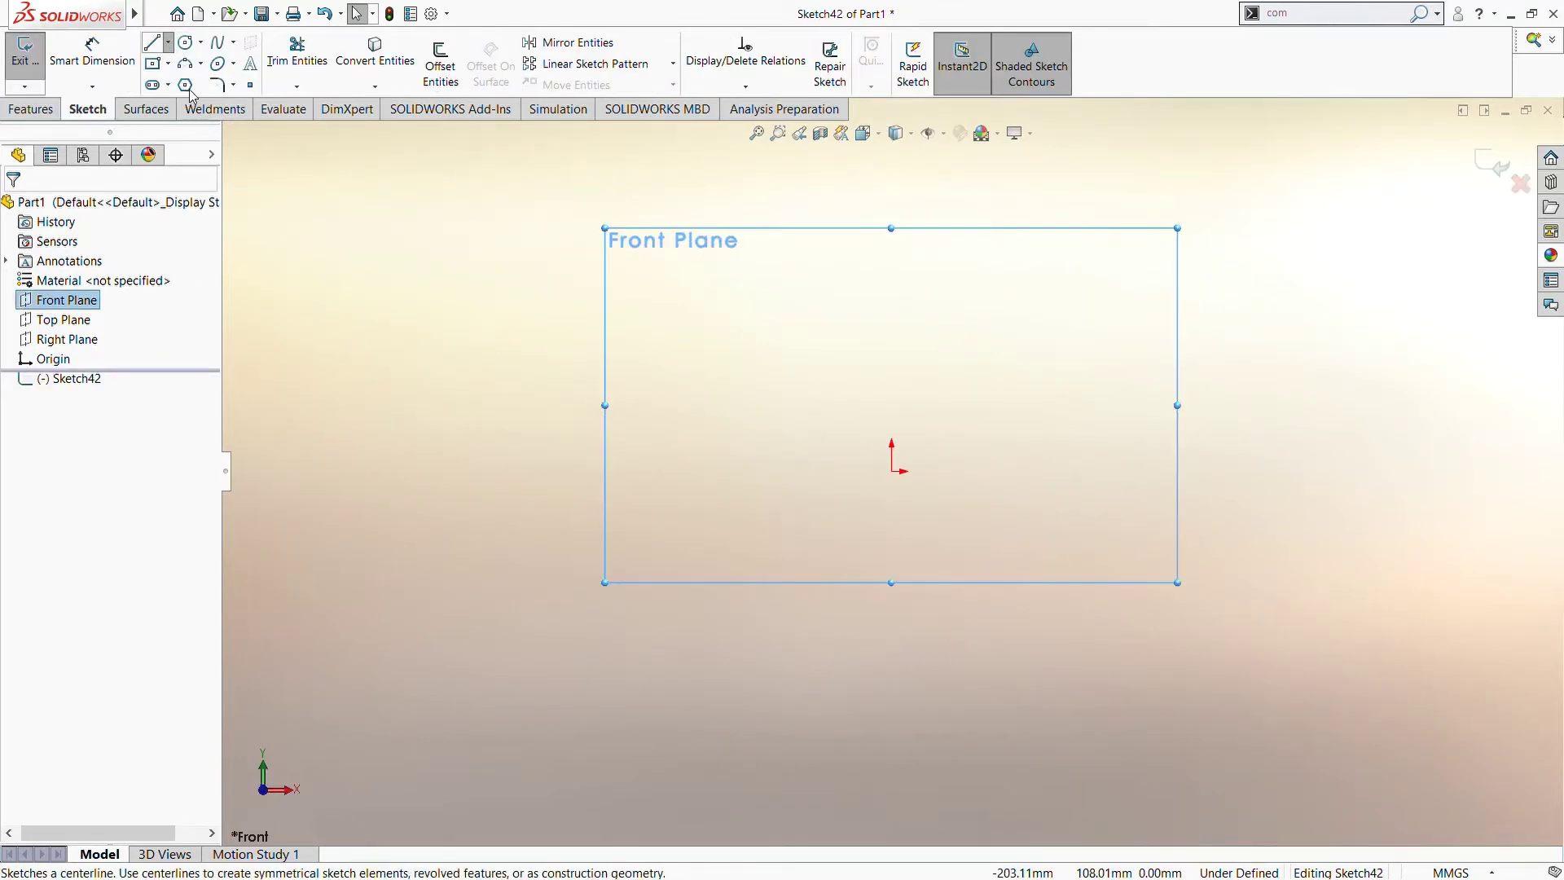
Step: Draw a horizontal centerline running through the origin
{"action": "left_click", "coordinate": [196, 79]}
{"action": "left_click_drag", "start_coordinate": [666, 471], "coordinate": [891, 471]}
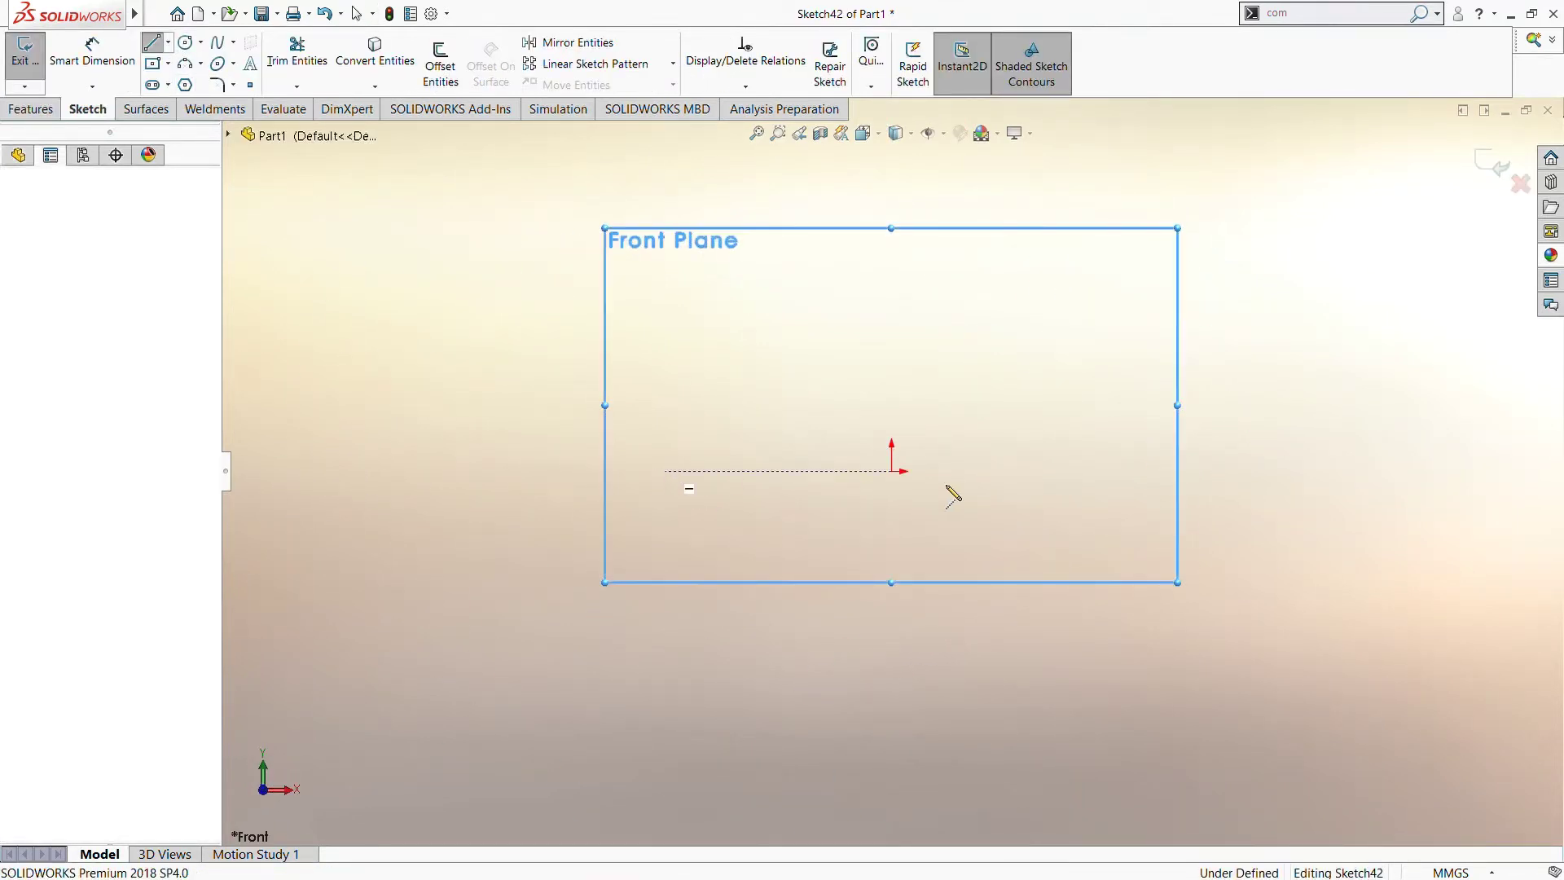
{"action": "left_click", "coordinate": [1057, 471]}
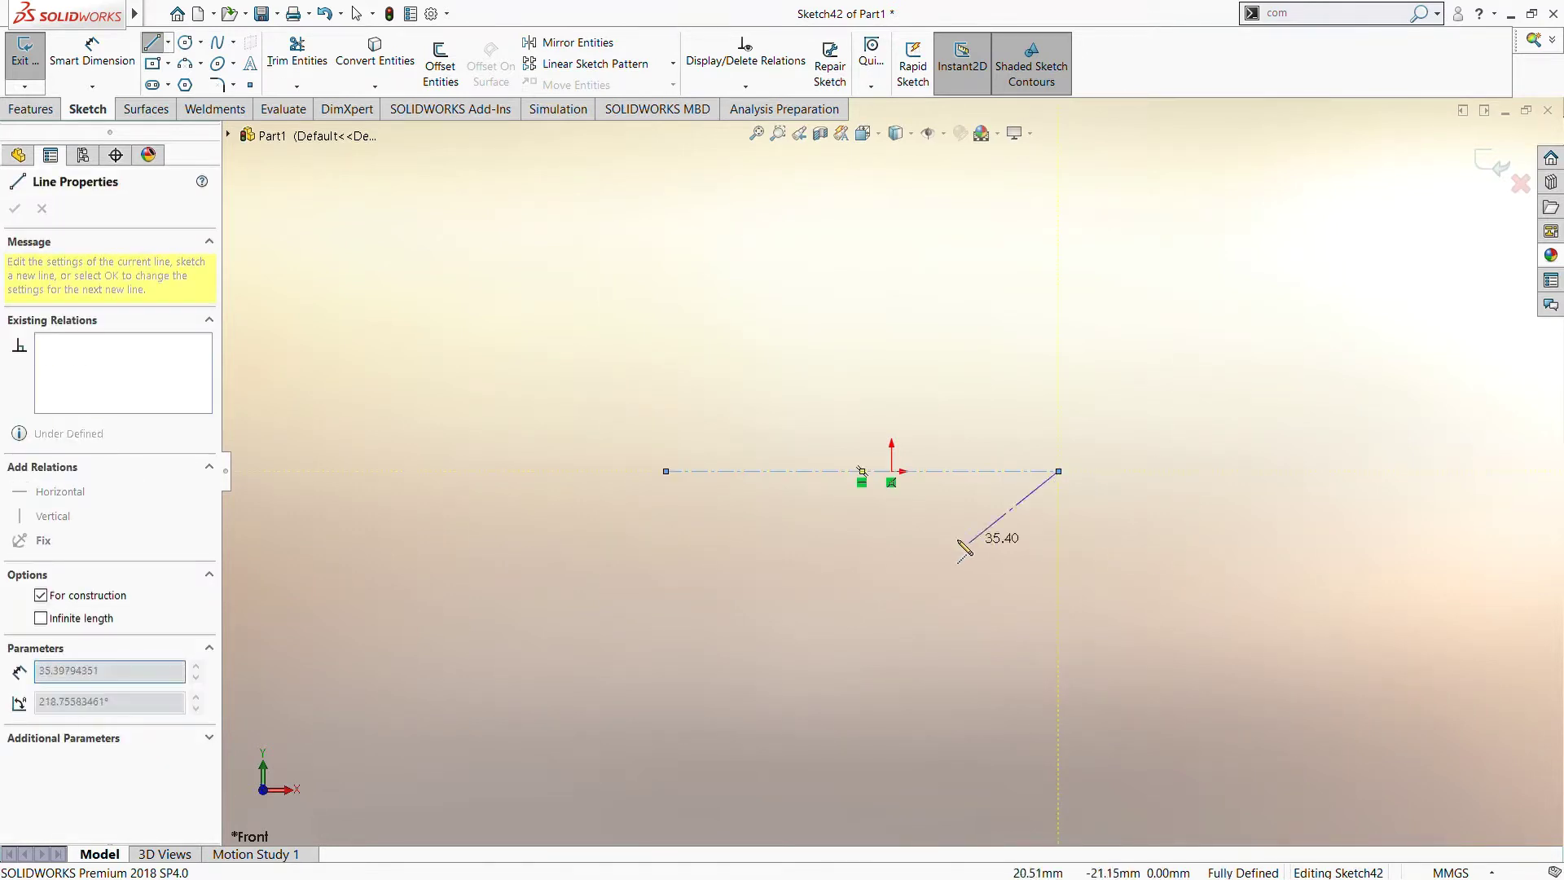
{"action": "key", "text": "Escape"}
Step: Draw a closed stepped profile with one chamfered corner above the centerline
{"action": "left_click", "coordinate": [154, 45]}
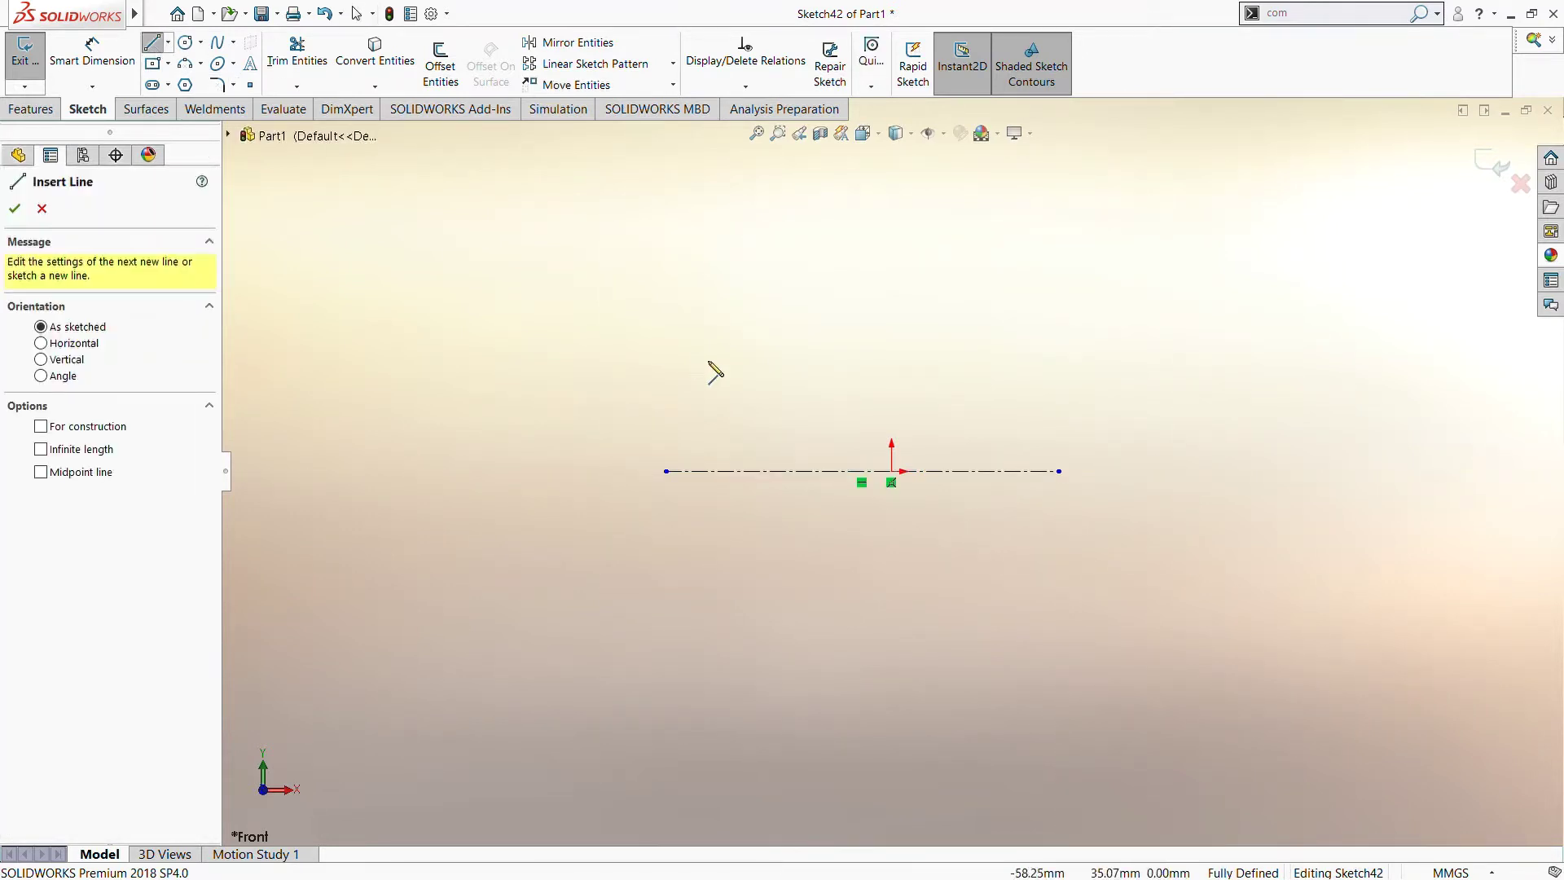
{"action": "left_click", "coordinate": [671, 422]}
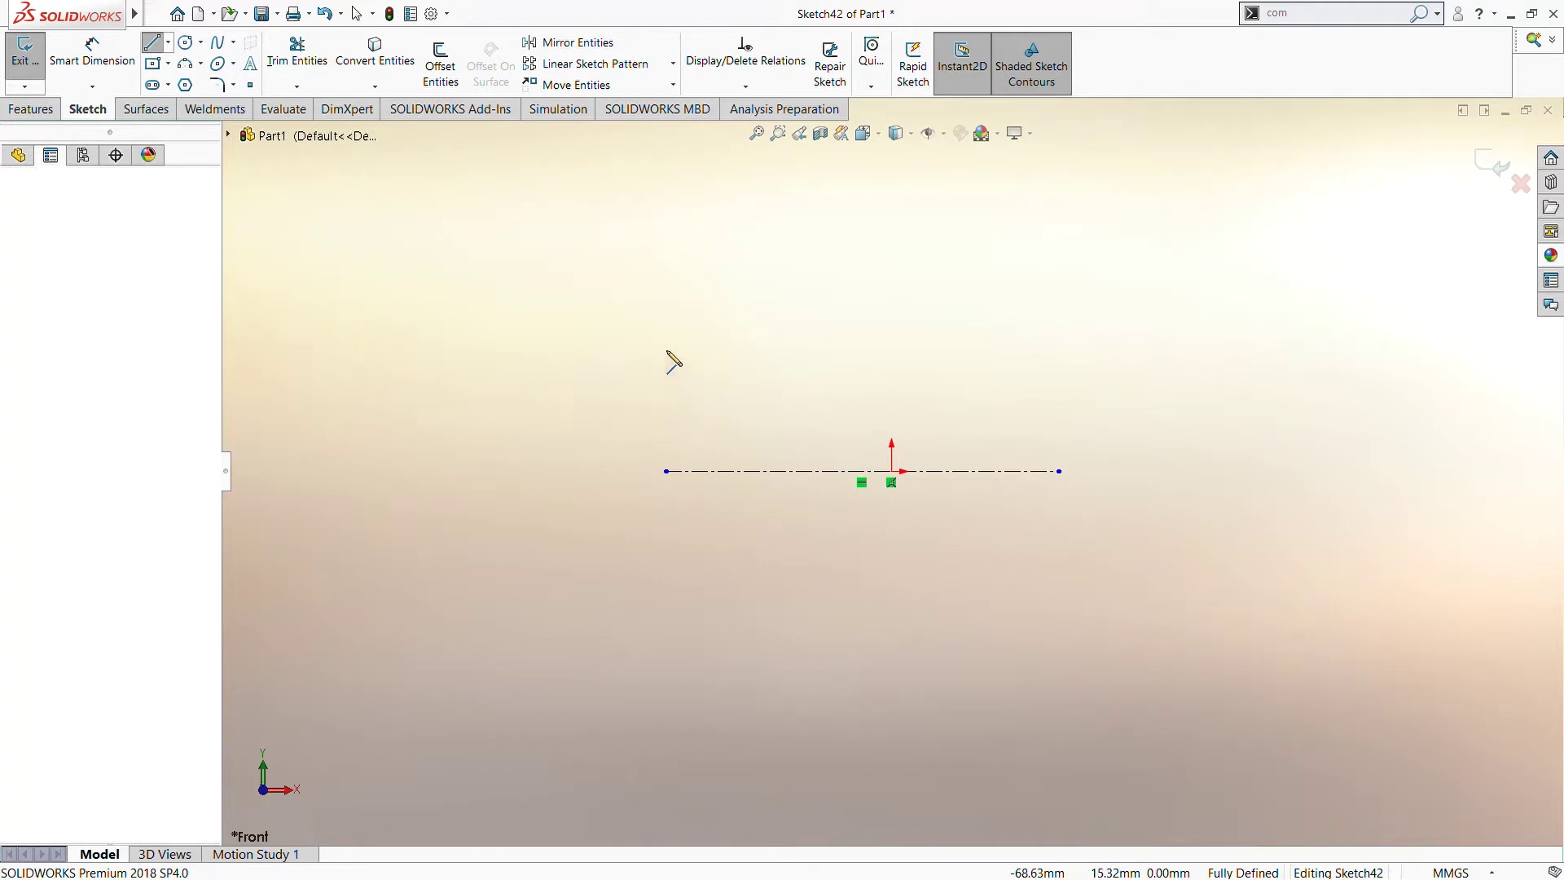
{"action": "left_click", "coordinate": [672, 344]}
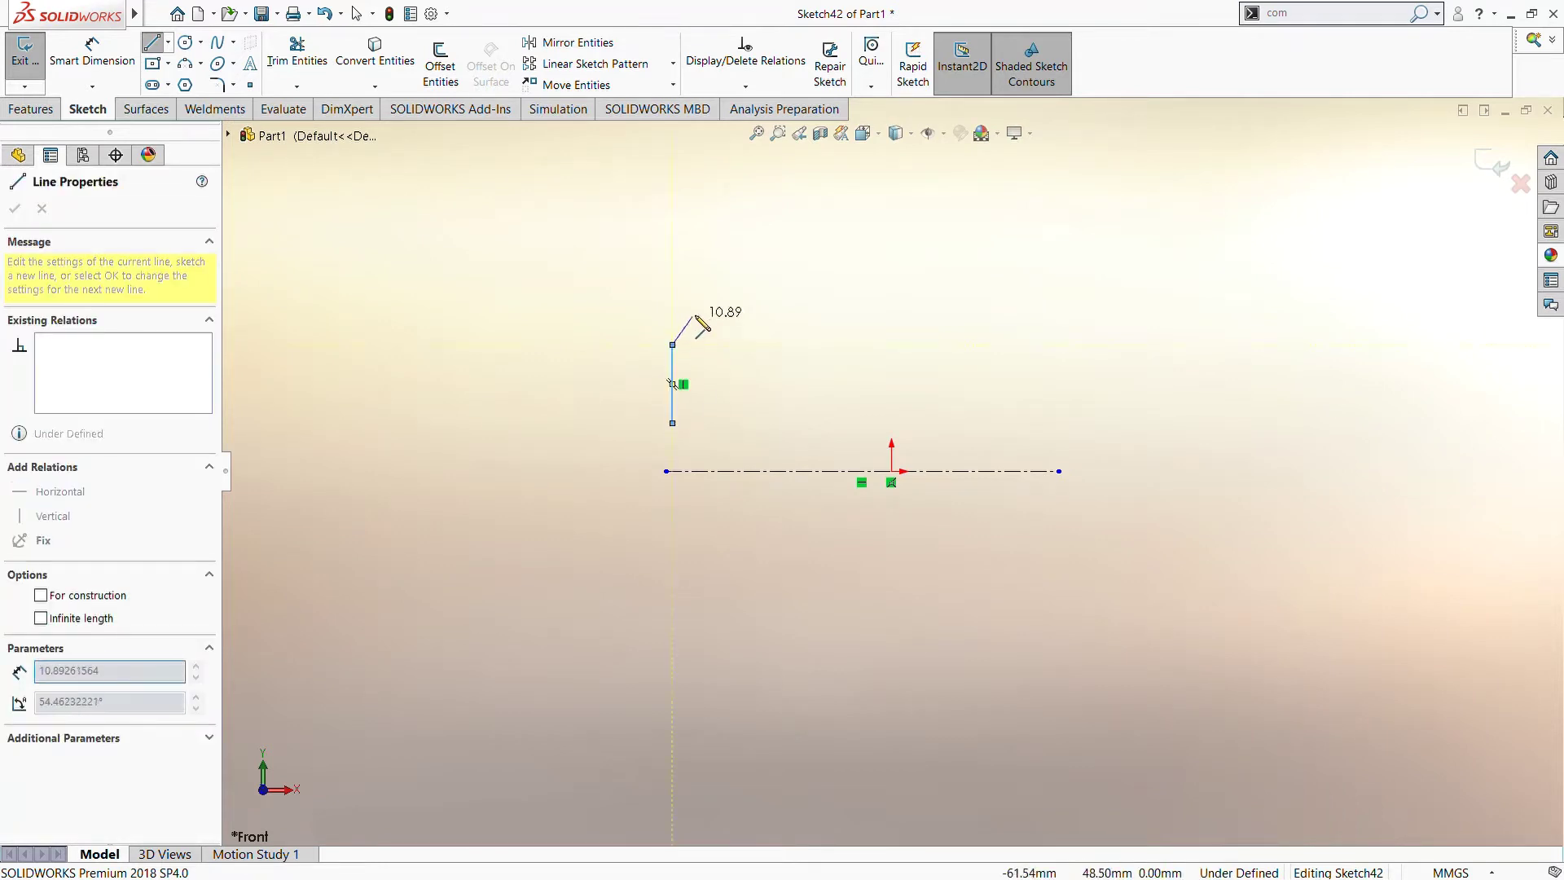
{"action": "left_click", "coordinate": [712, 304]}
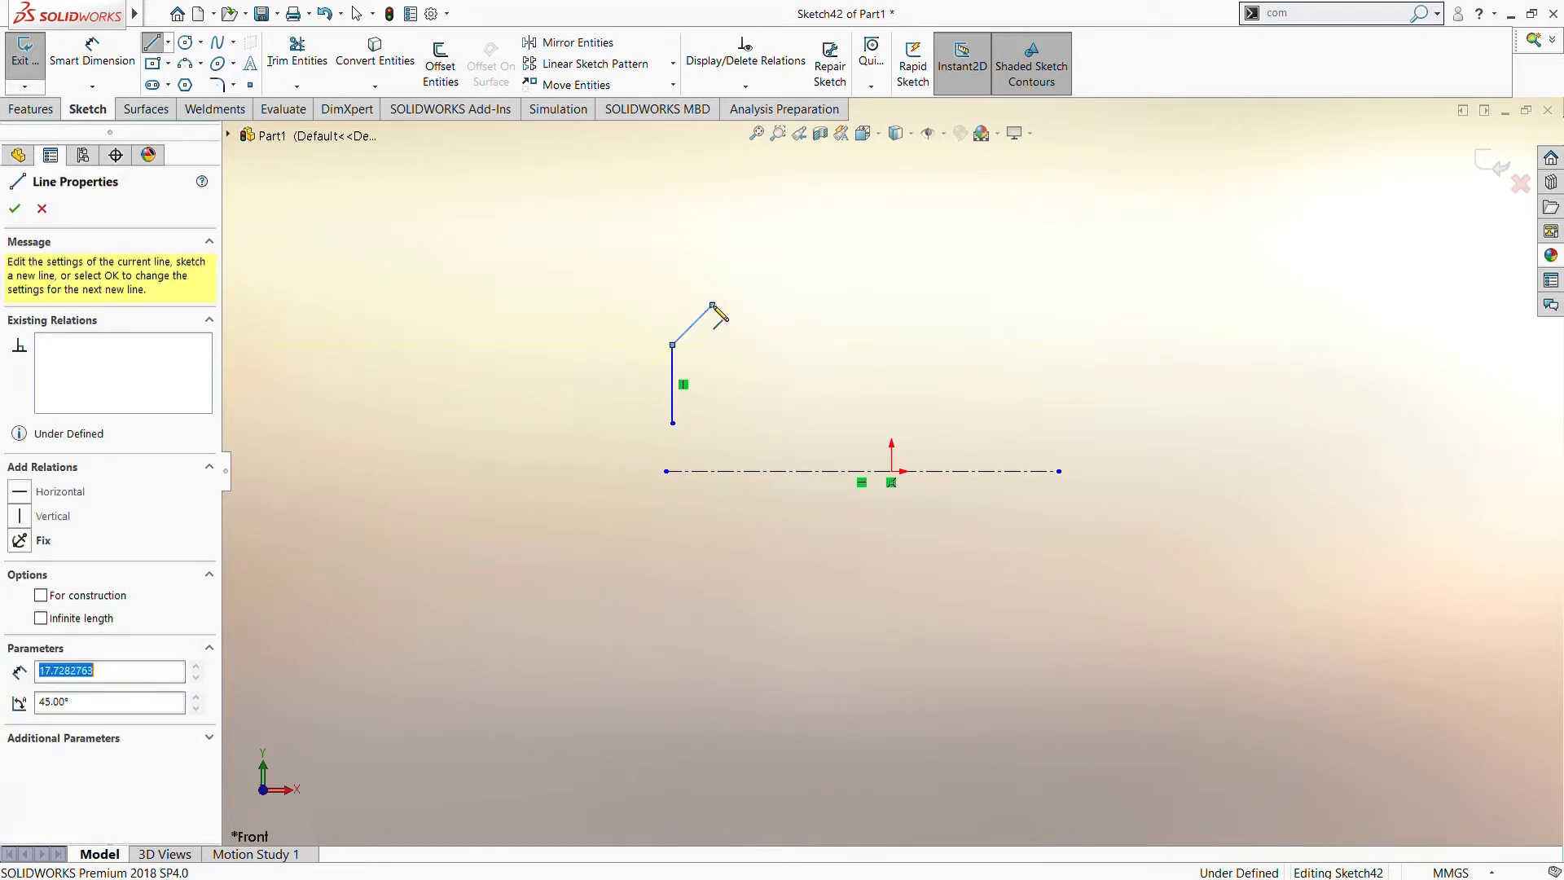
{"action": "left_click", "coordinate": [796, 304]}
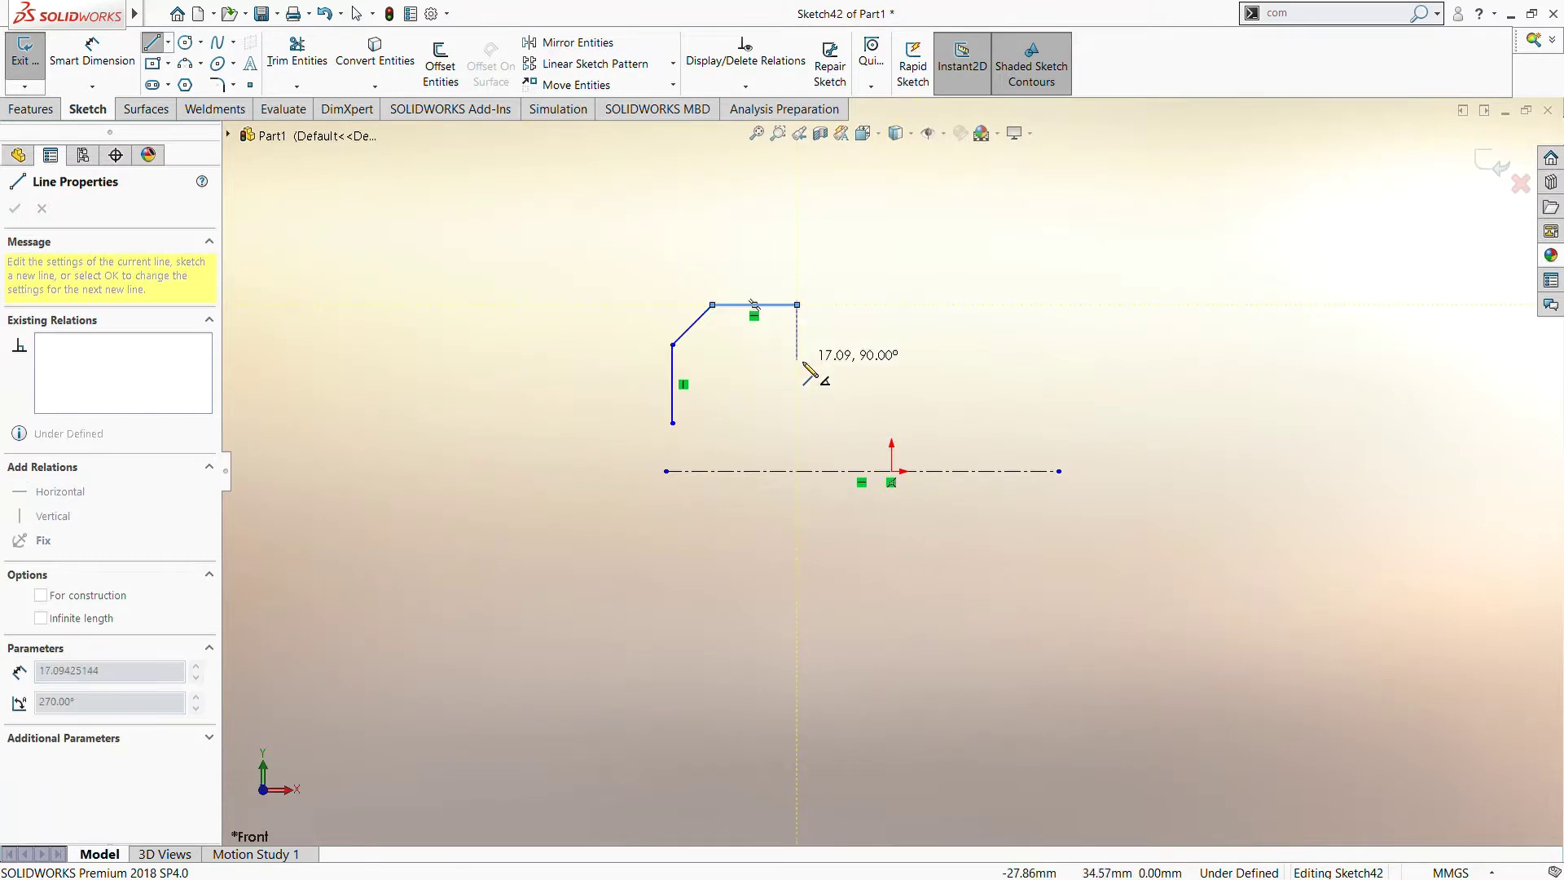
{"action": "left_click", "coordinate": [797, 350]}
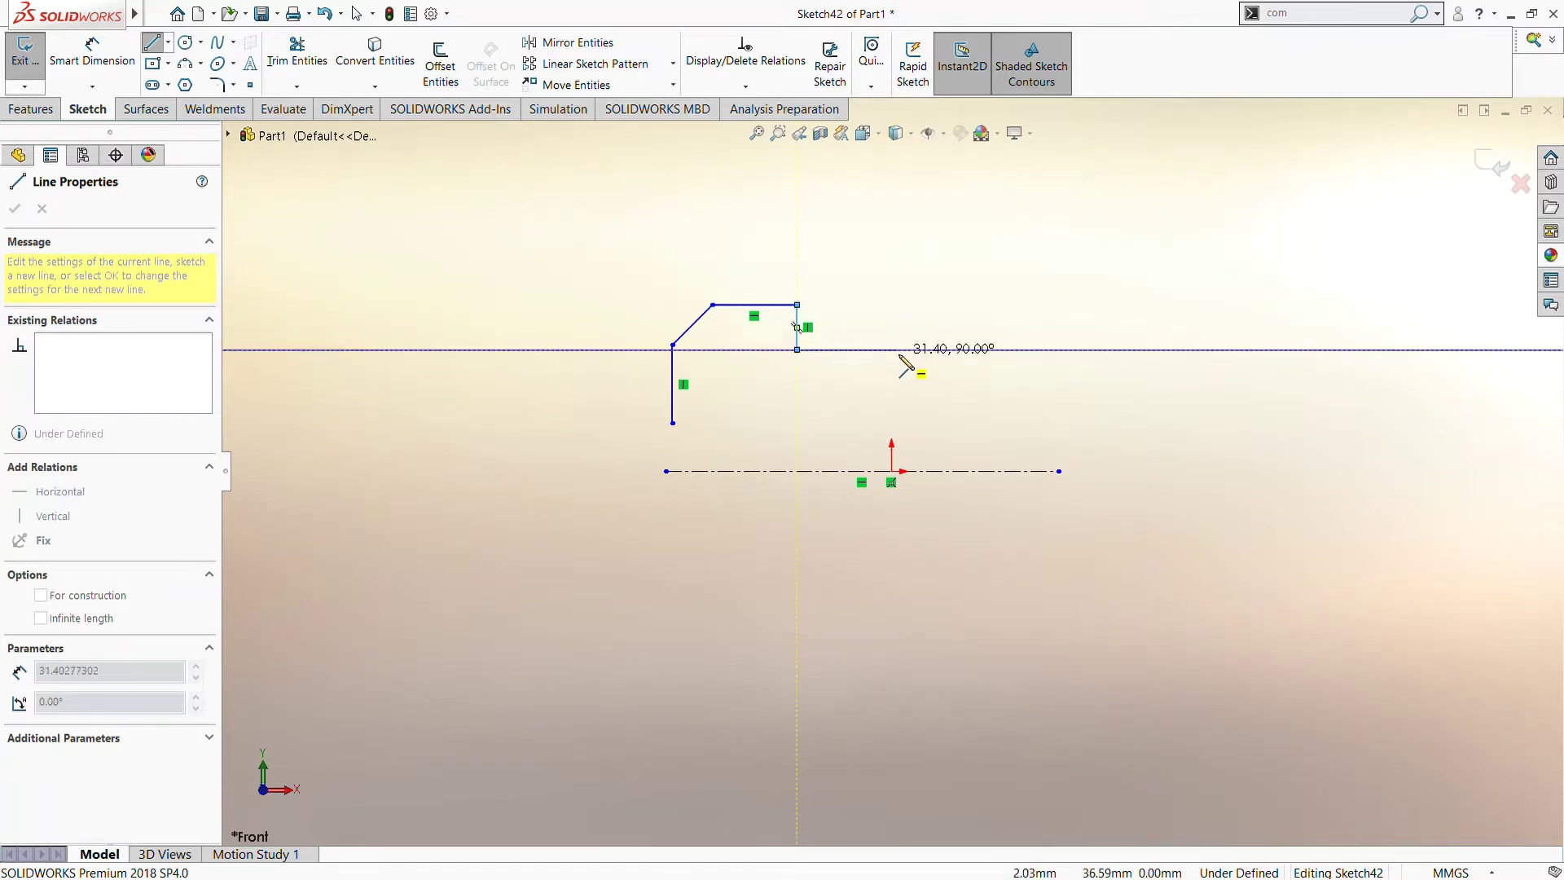
{"action": "left_click", "coordinate": [891, 350]}
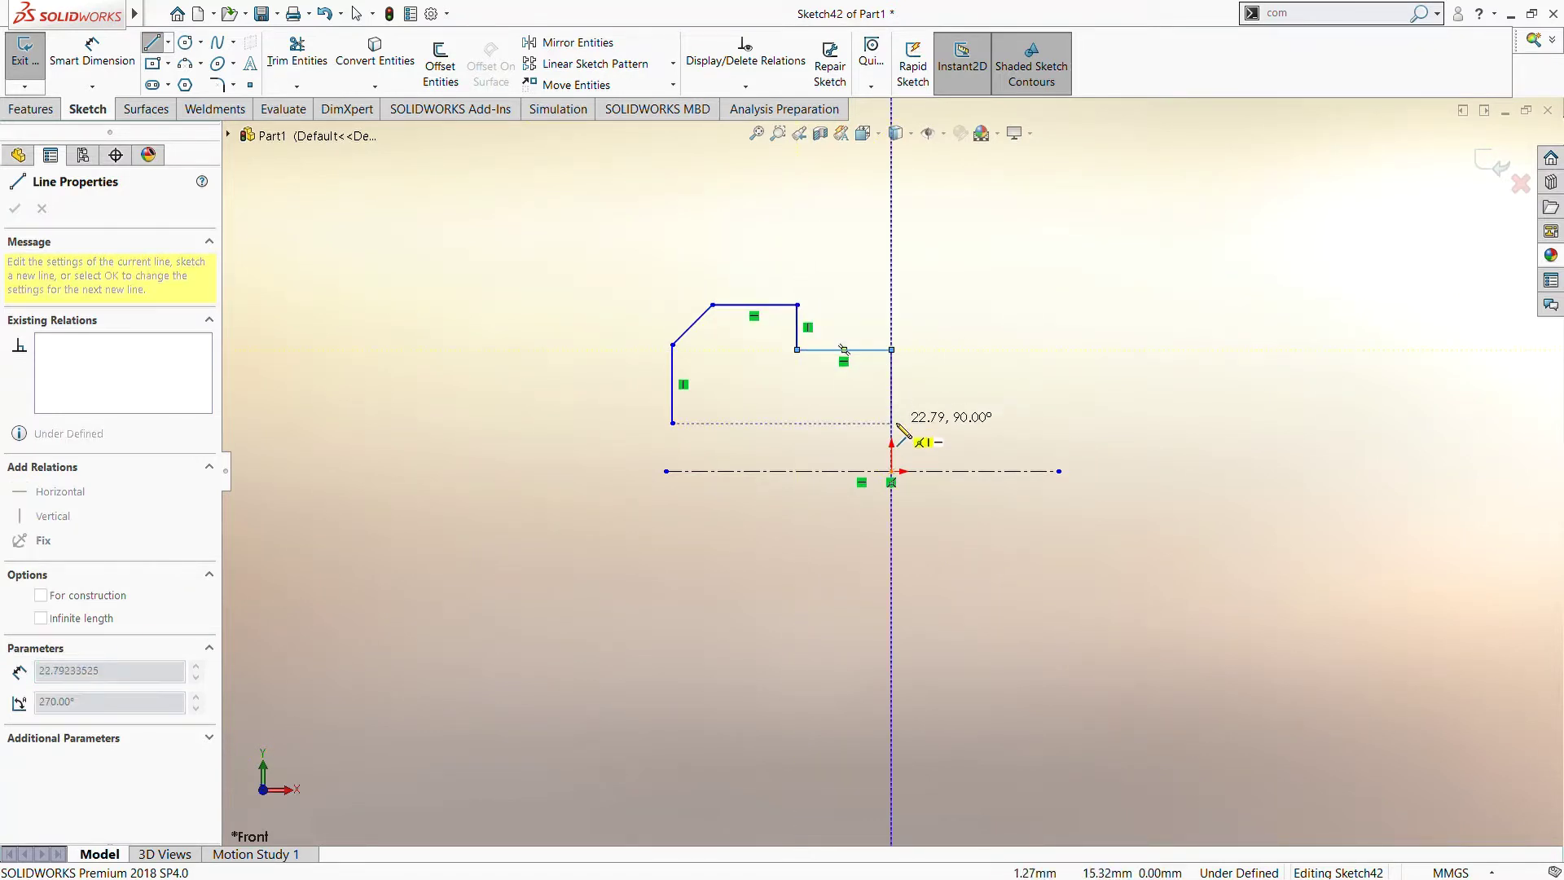
{"action": "left_click", "coordinate": [890, 423]}
{"action": "left_click", "coordinate": [671, 422]}
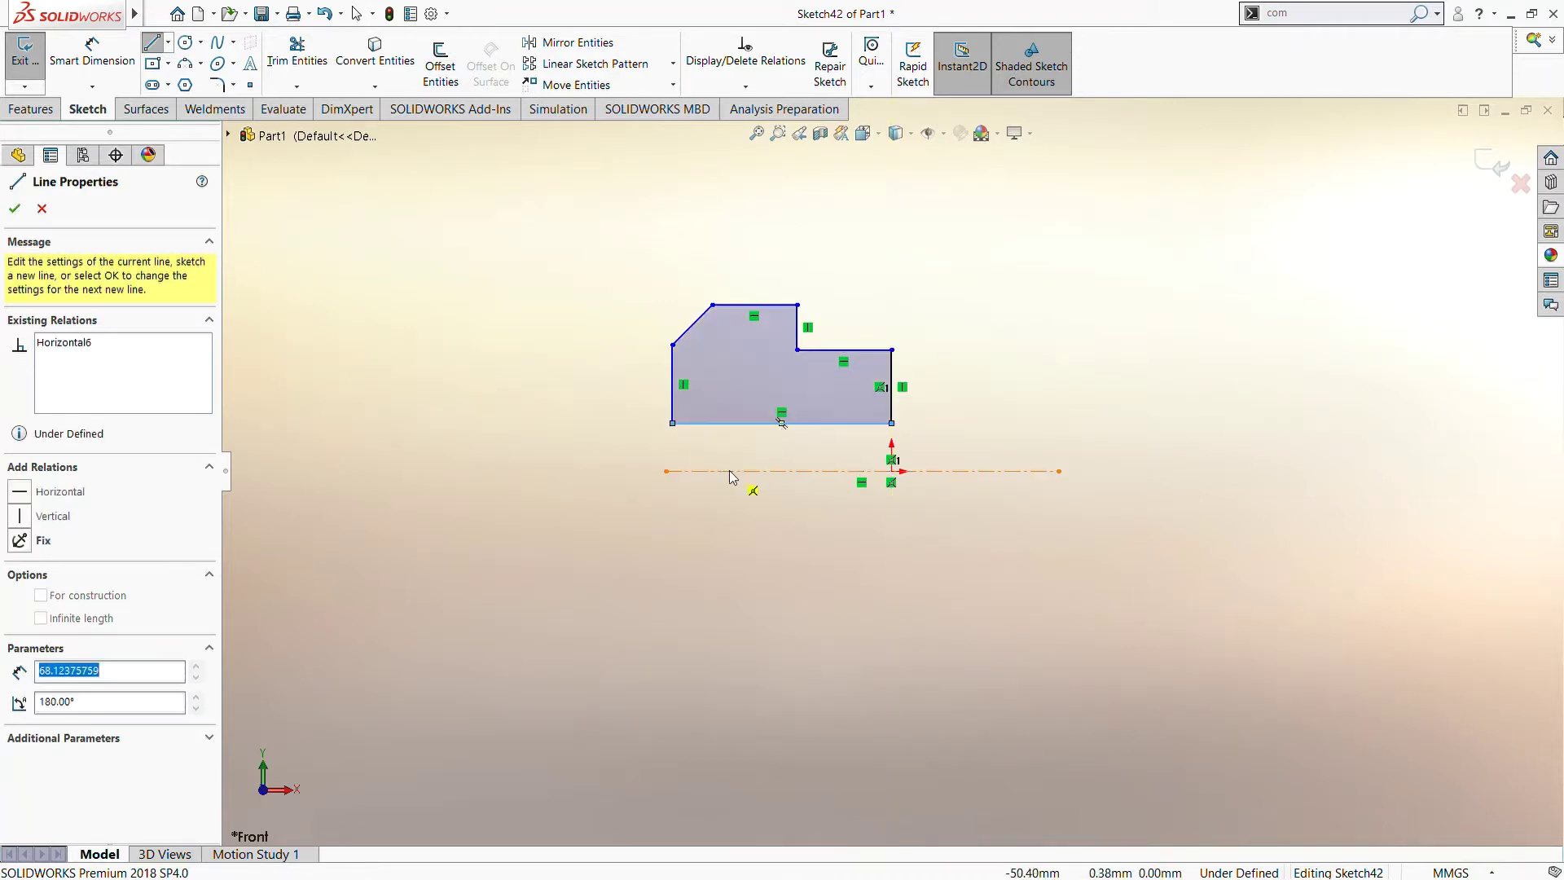
{"action": "key", "text": "Escape"}
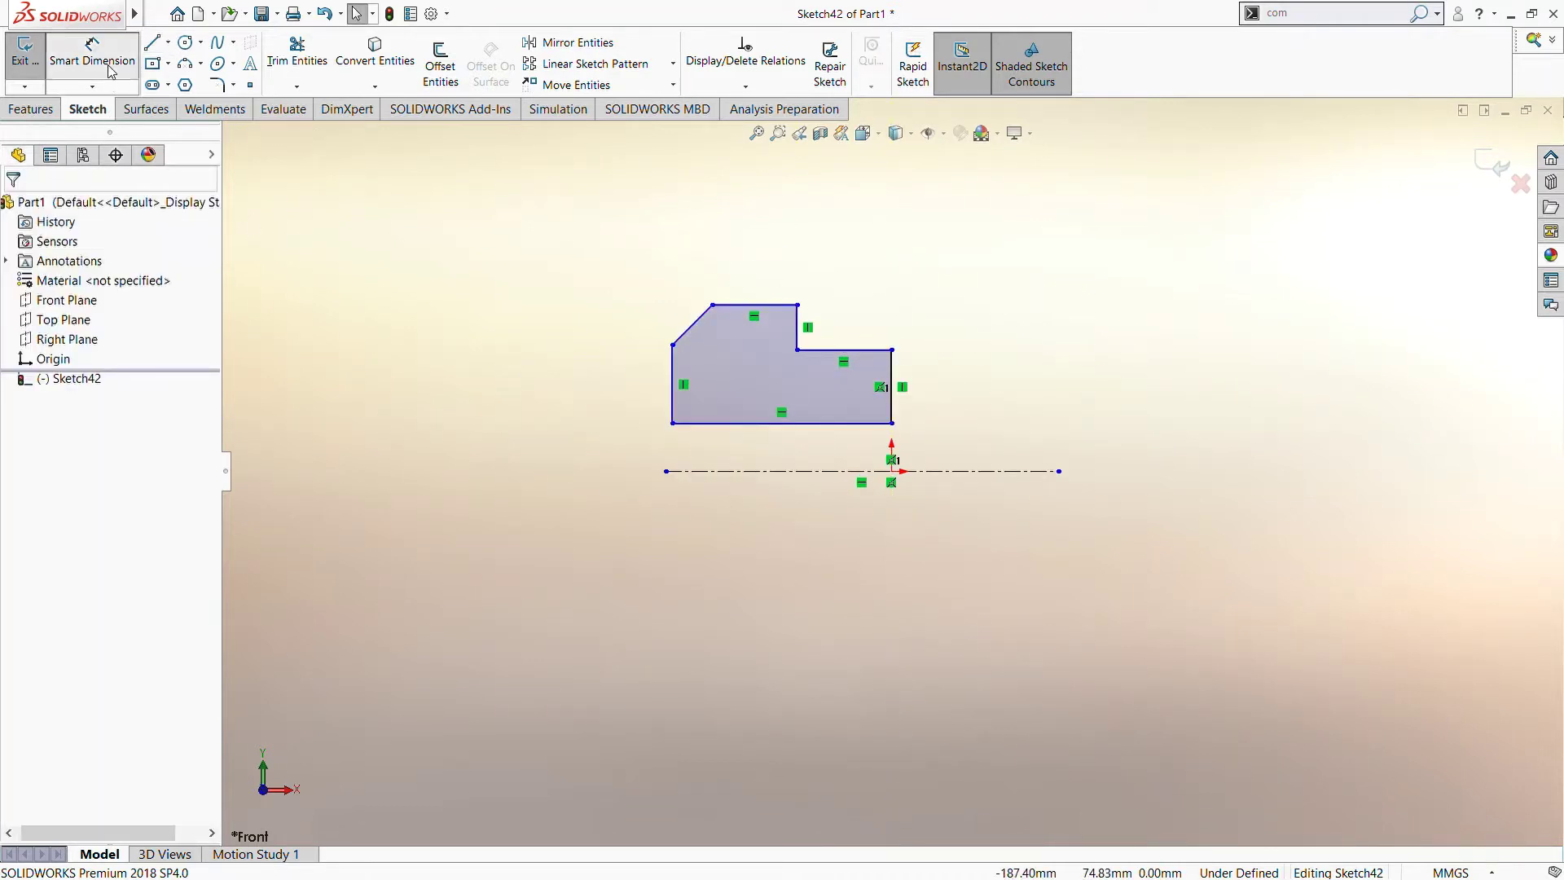
Step: Dimension the profile's bottom edge 8 mm above the centerline
{"action": "left_click", "coordinate": [737, 423]}
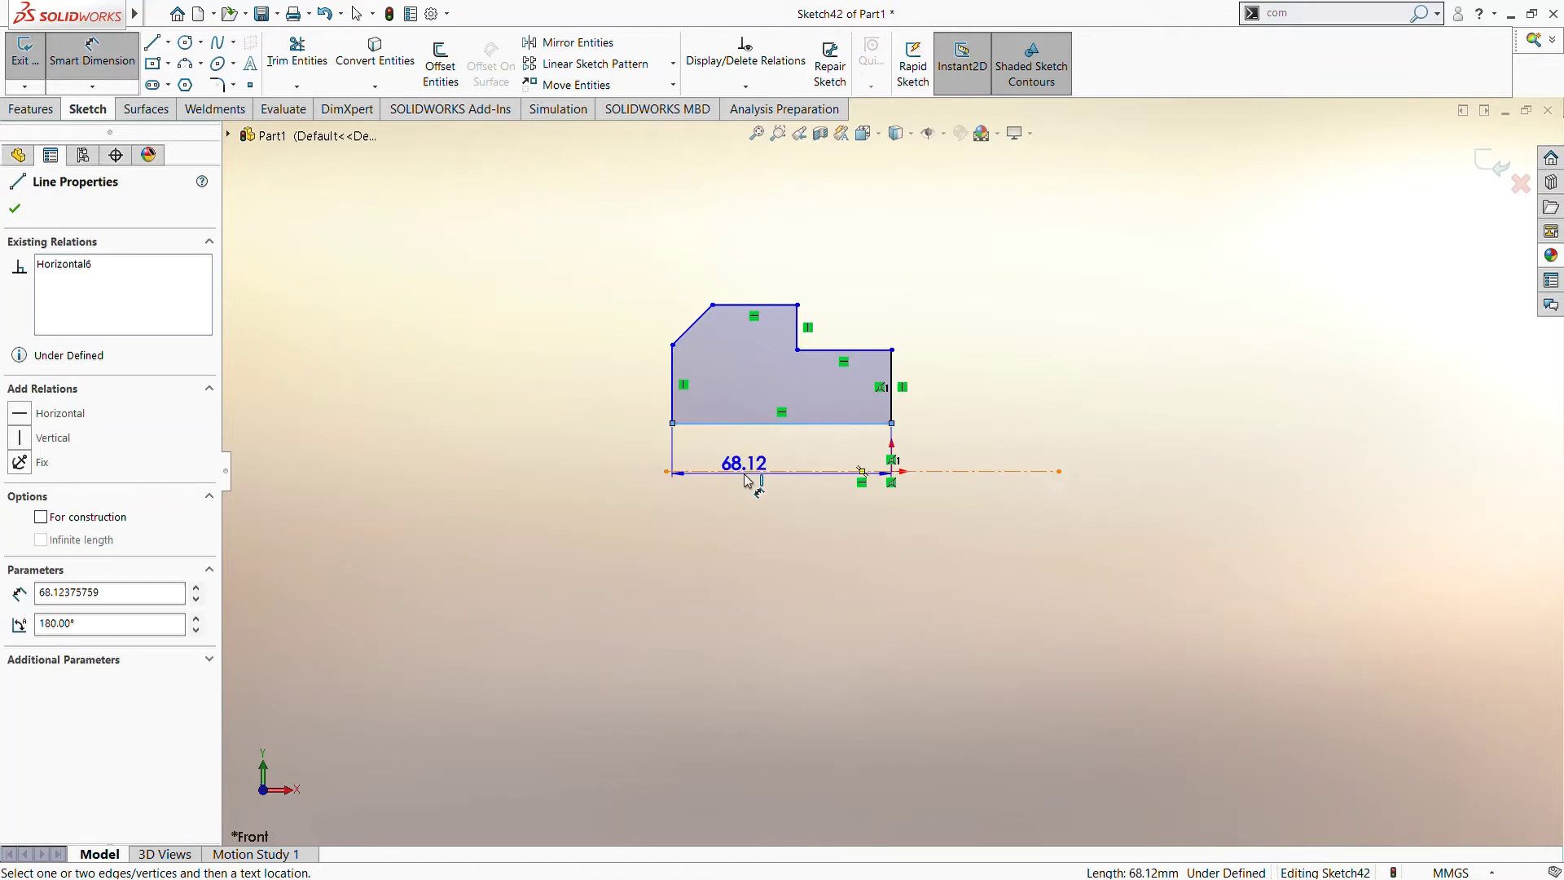
{"action": "left_click", "coordinate": [746, 472]}
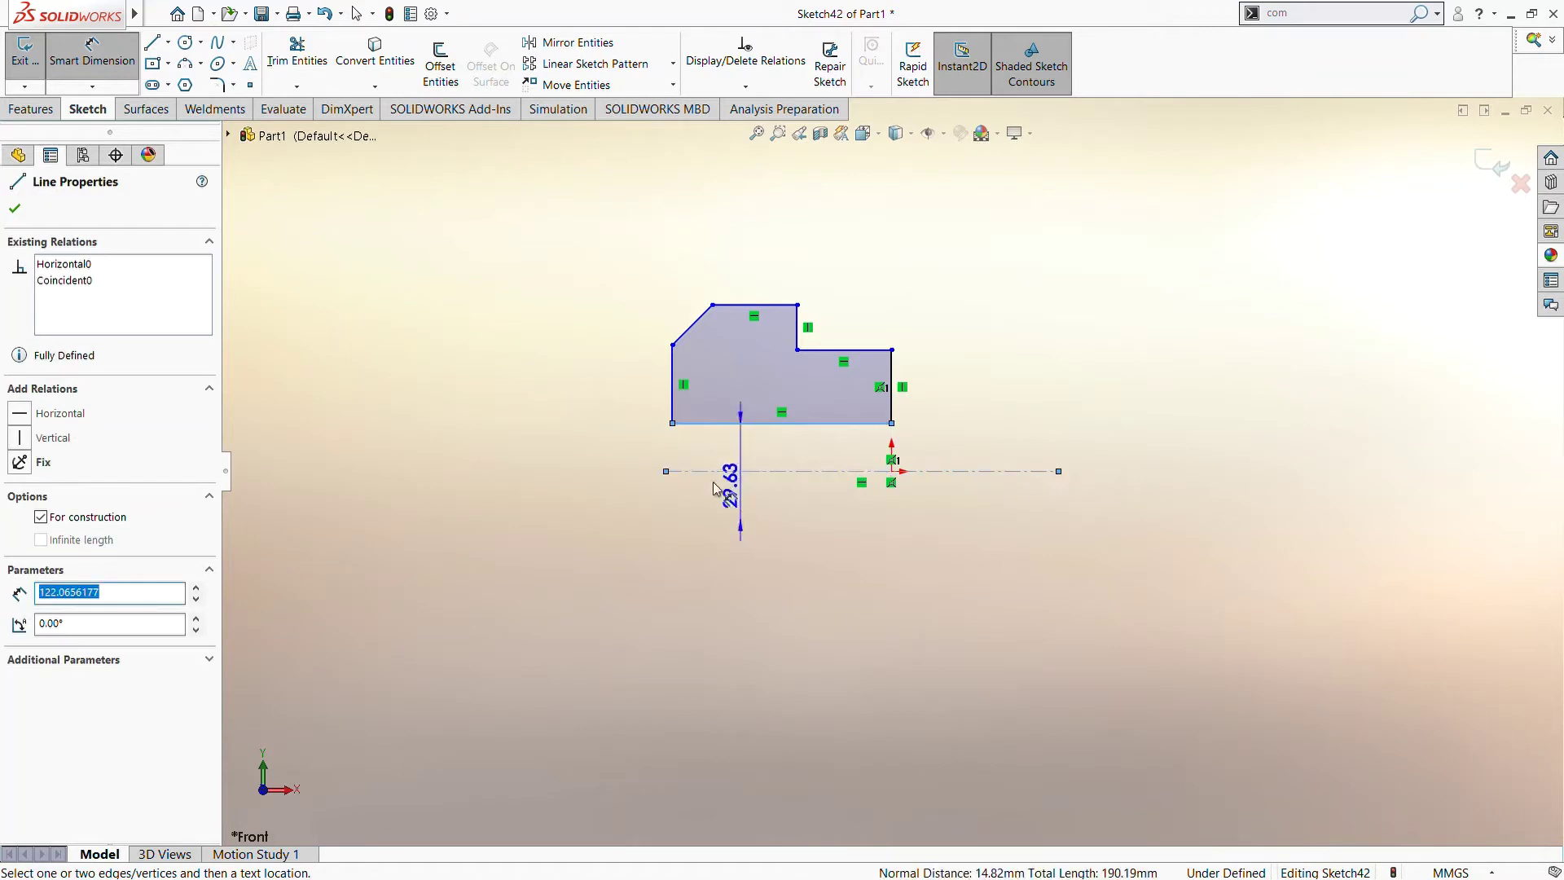
{"action": "left_click", "coordinate": [609, 476]}
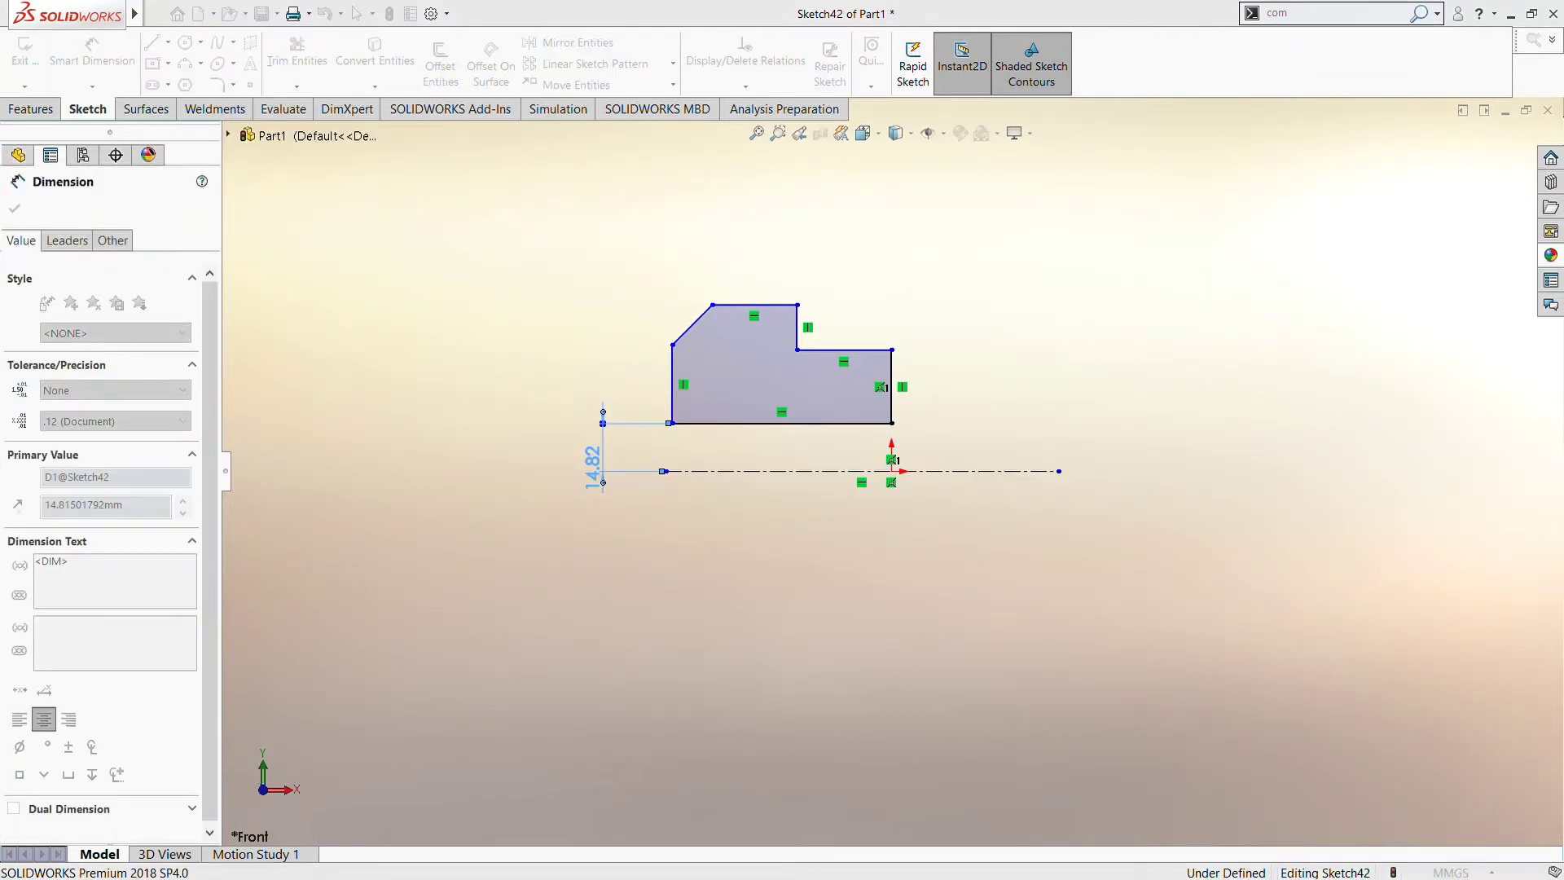
{"action": "type", "text": "8"}
{"action": "key", "text": "Return"}
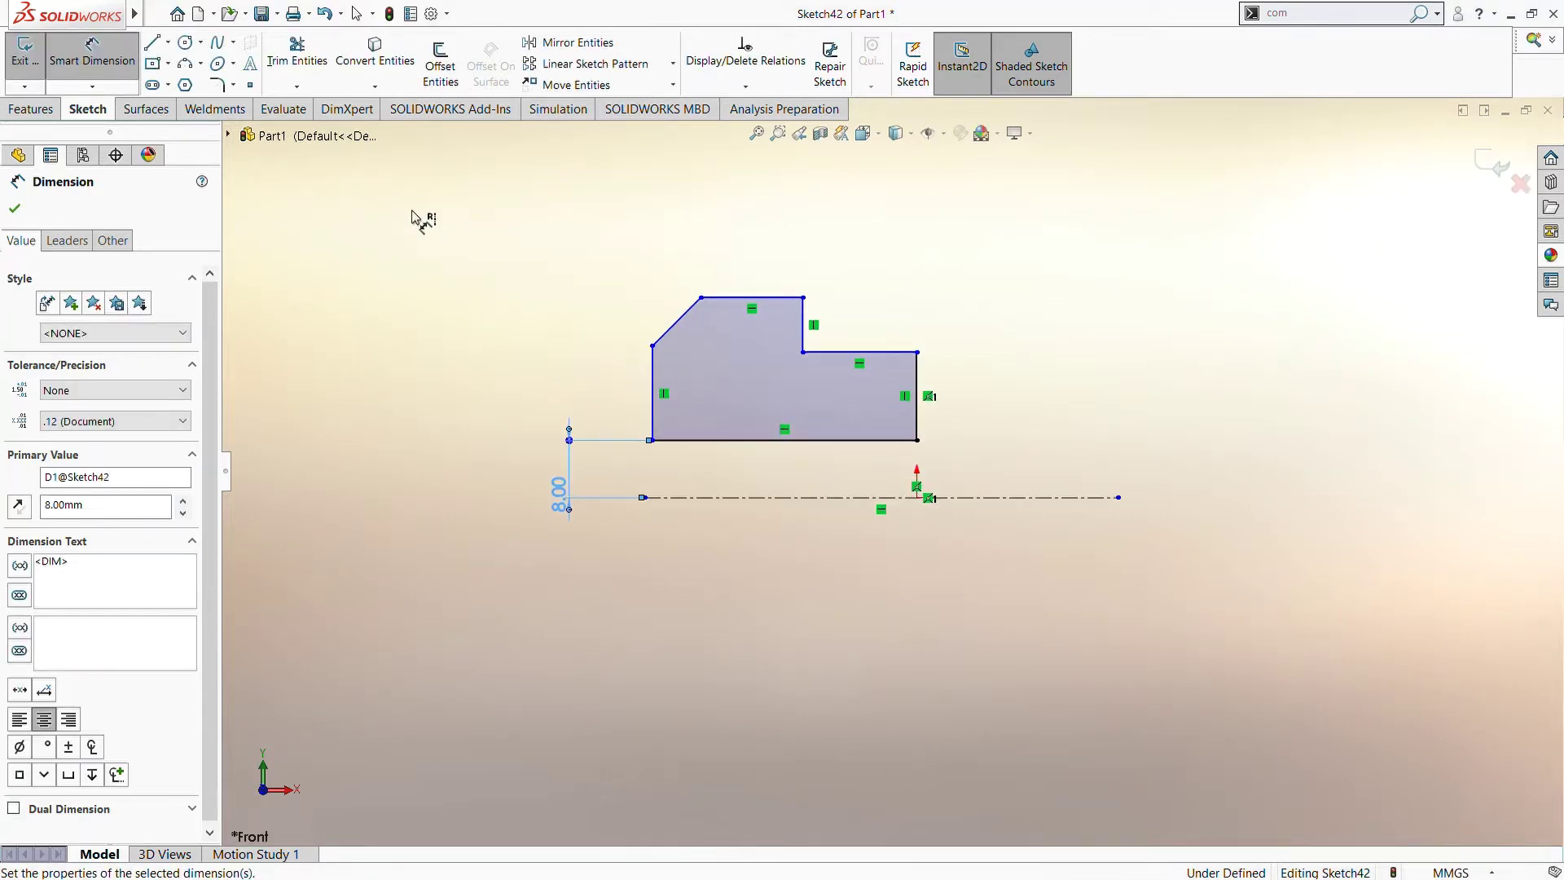
Step: Dimension the chamfer's lower corner 18 mm above the centerline, replacing 21.13
{"action": "left_click", "coordinate": [652, 346]}
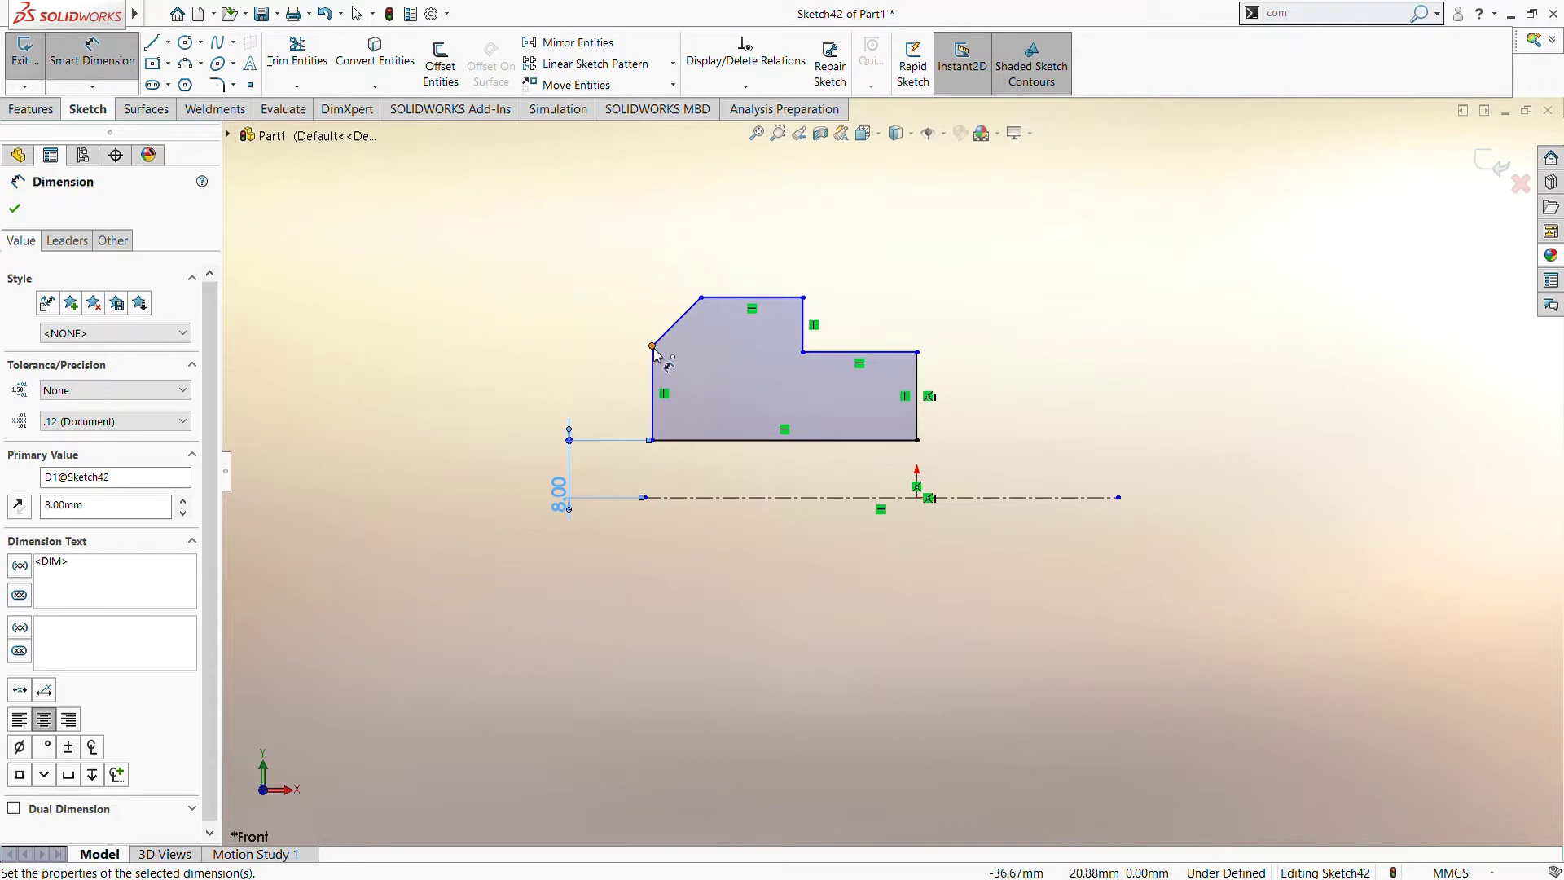
{"action": "left_click", "coordinate": [661, 495]}
{"action": "left_click", "coordinate": [477, 460]}
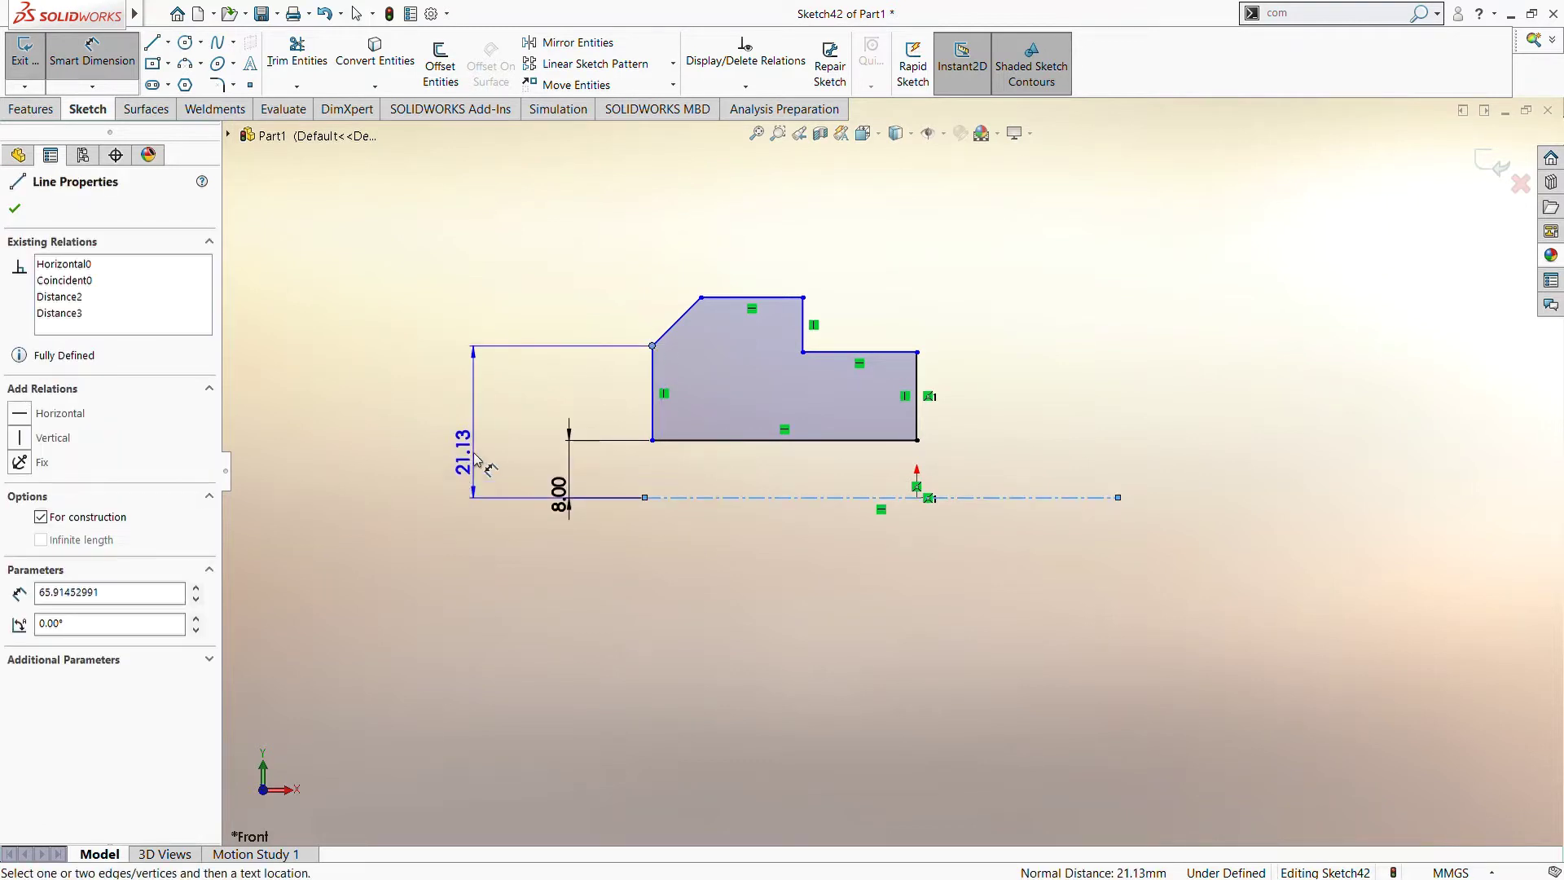
{"action": "left_click", "coordinate": [481, 460]}
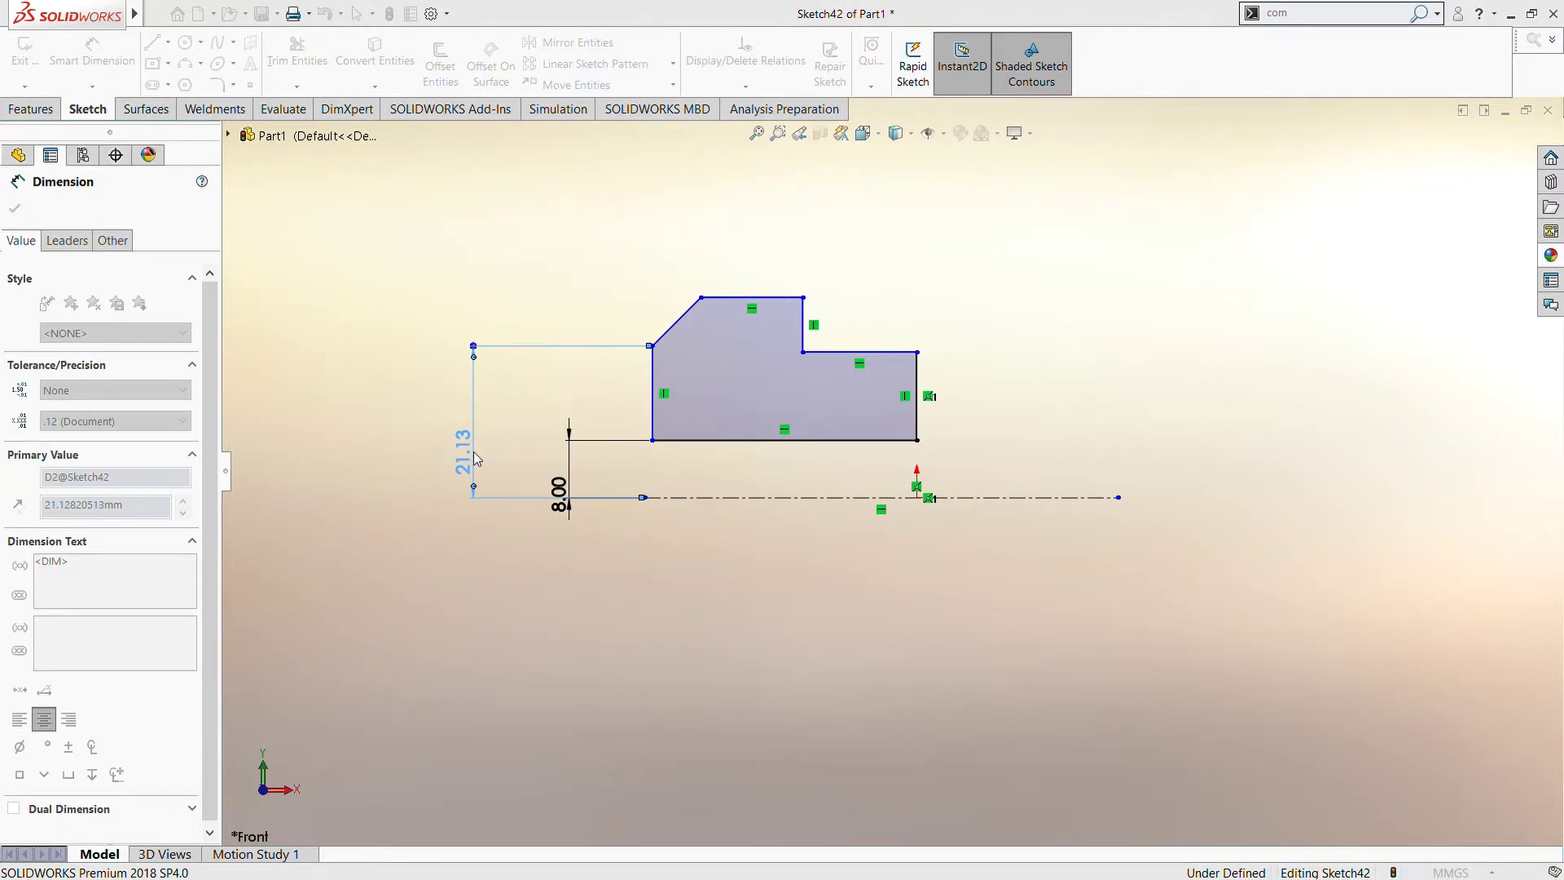
{"action": "double_click", "coordinate": [472, 451]}
{"action": "type", "text": "18.00mm"}
{"action": "key", "text": "Return"}
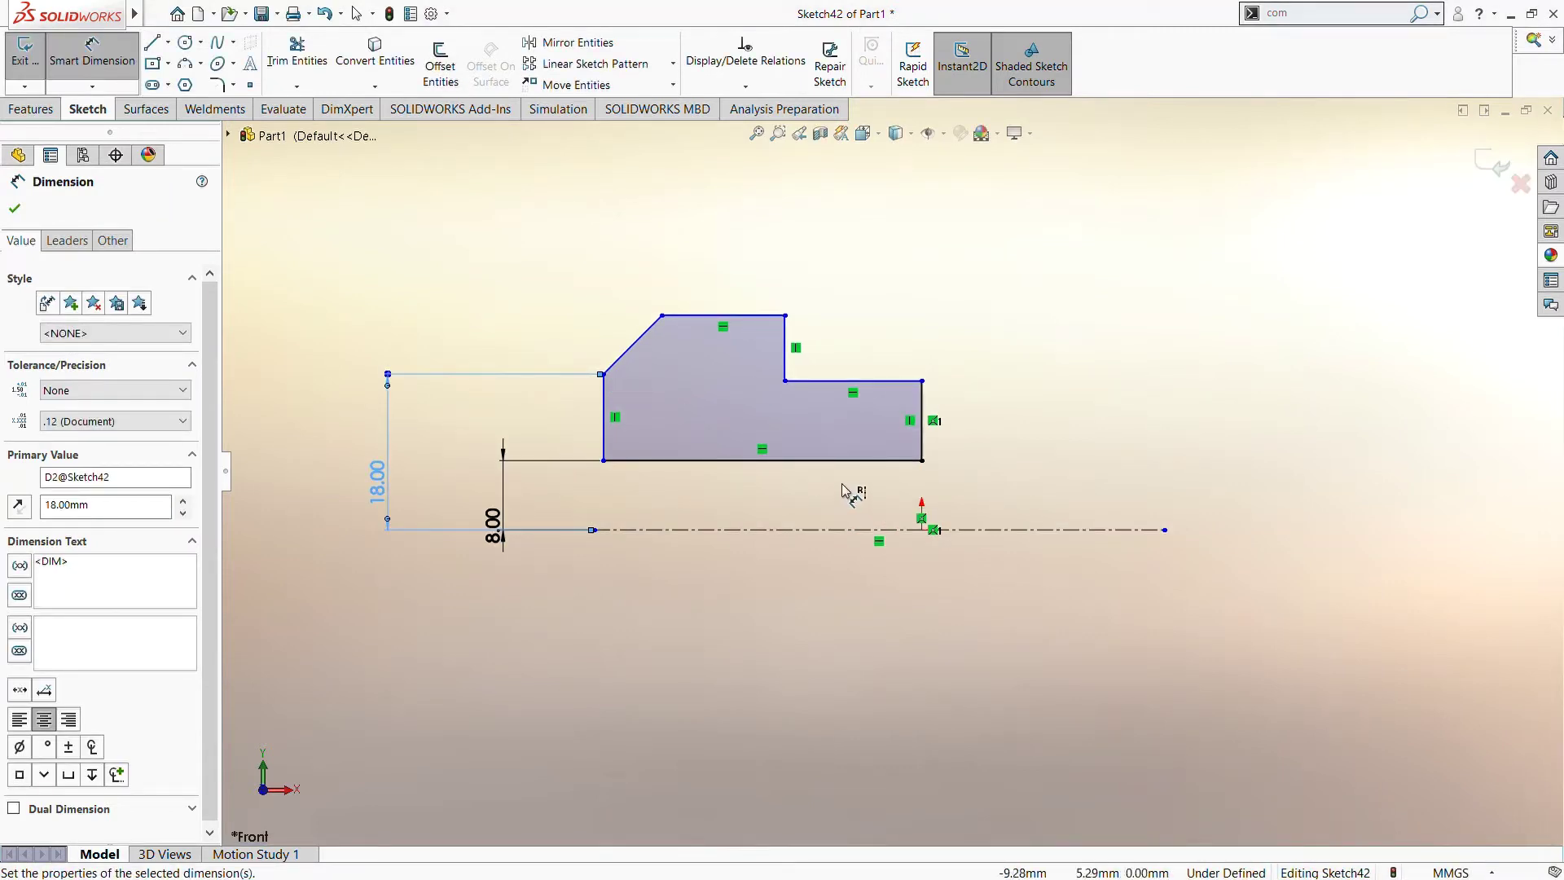
Step: Try a 20 mm bottom-length dimension, then undo it
{"action": "left_click", "coordinate": [677, 461]}
{"action": "left_click", "coordinate": [672, 529]}
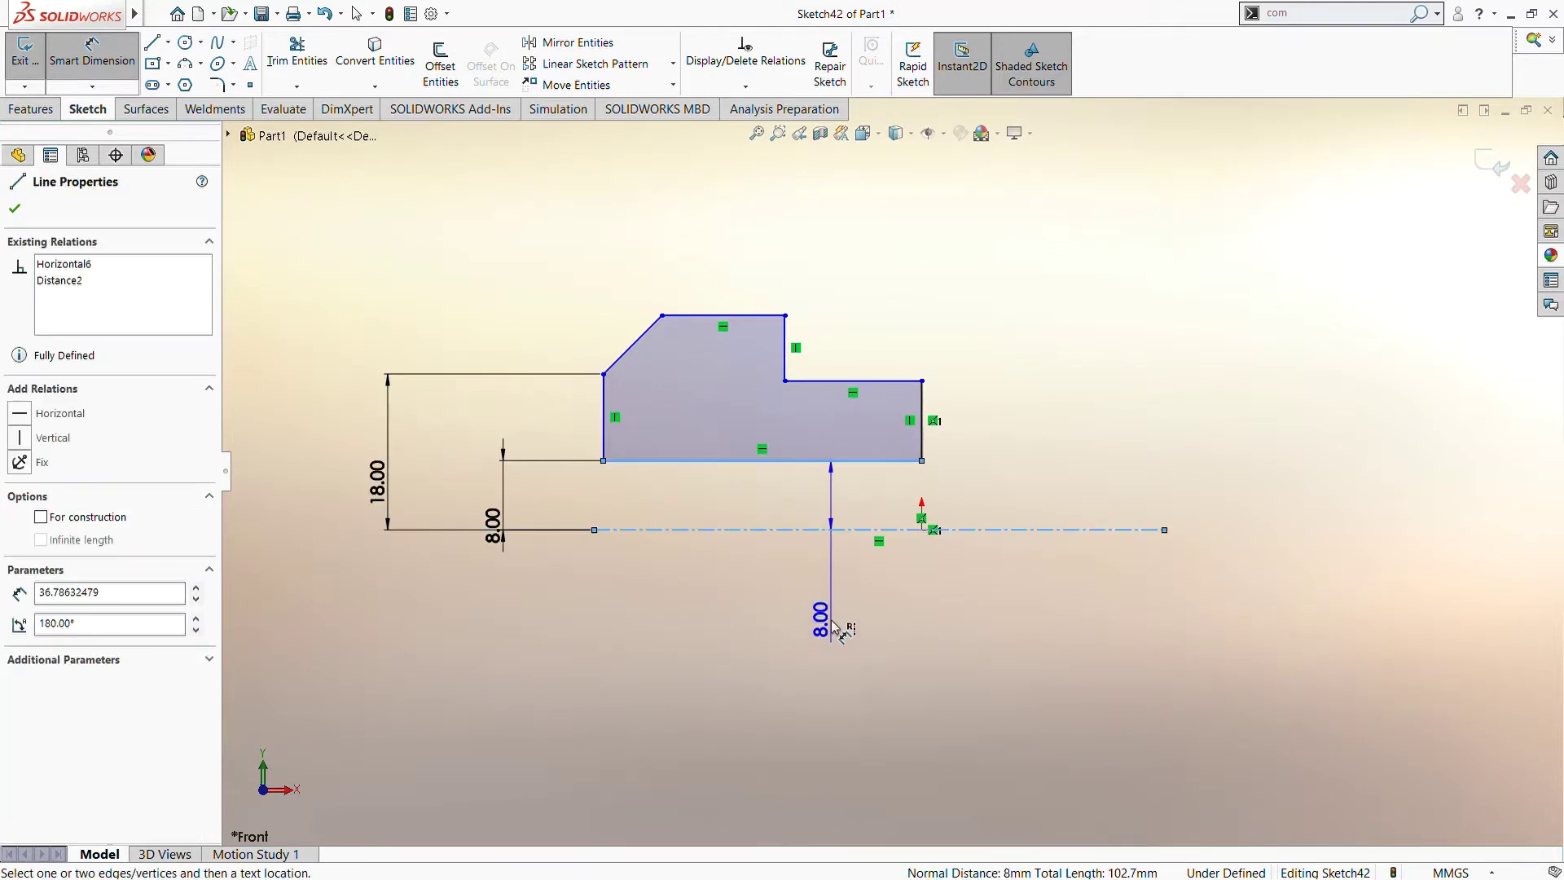
{"action": "key", "text": "Escape"}
{"action": "left_click", "coordinate": [713, 632]}
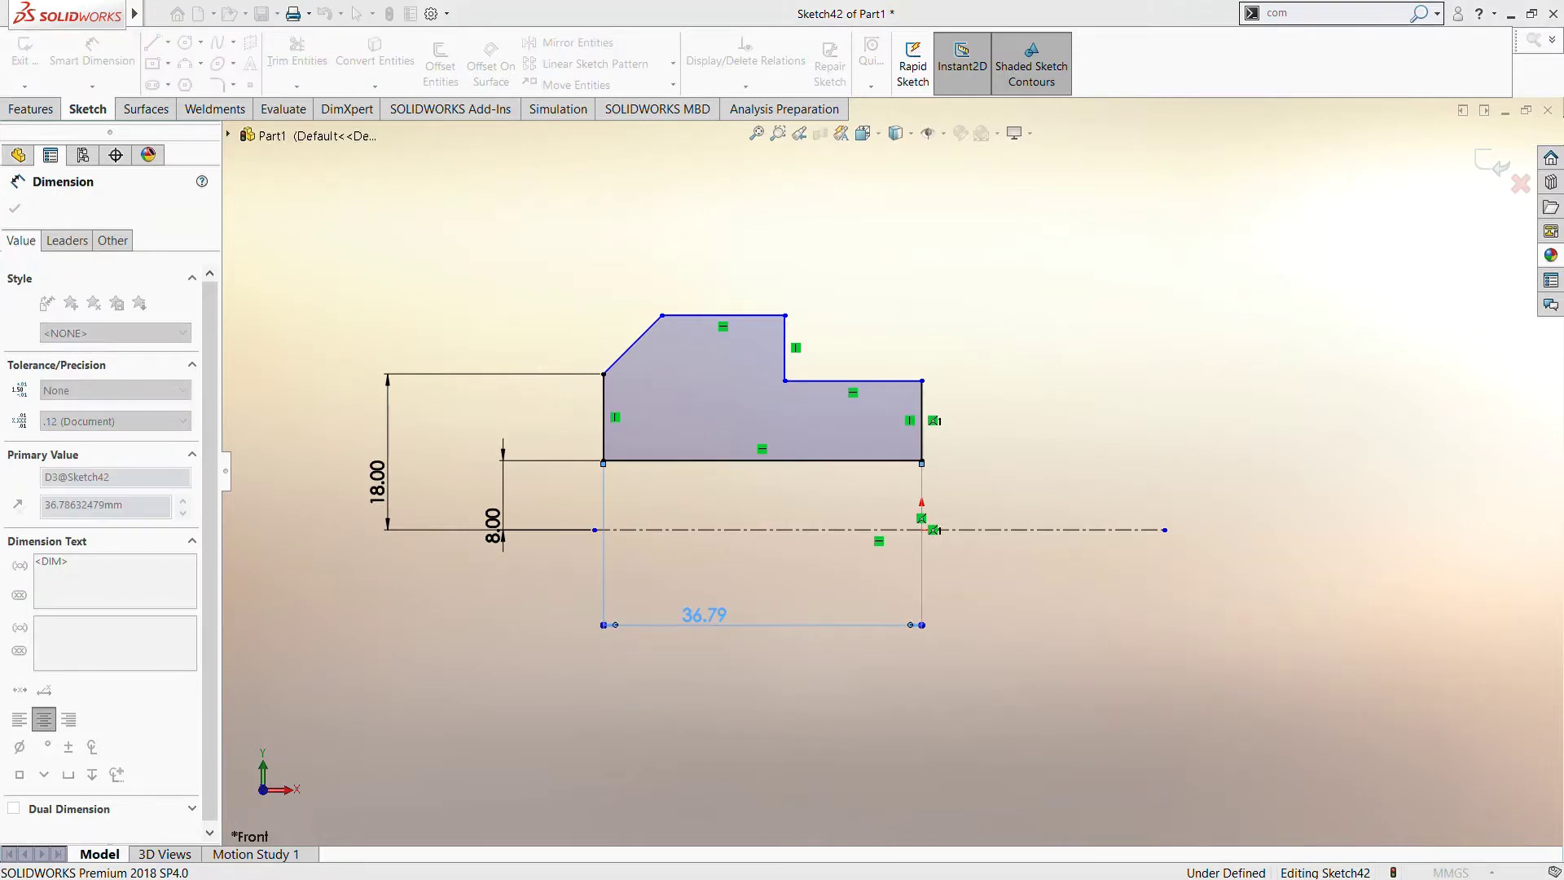
{"action": "type", "text": "20"}
{"action": "key", "text": "Return"}
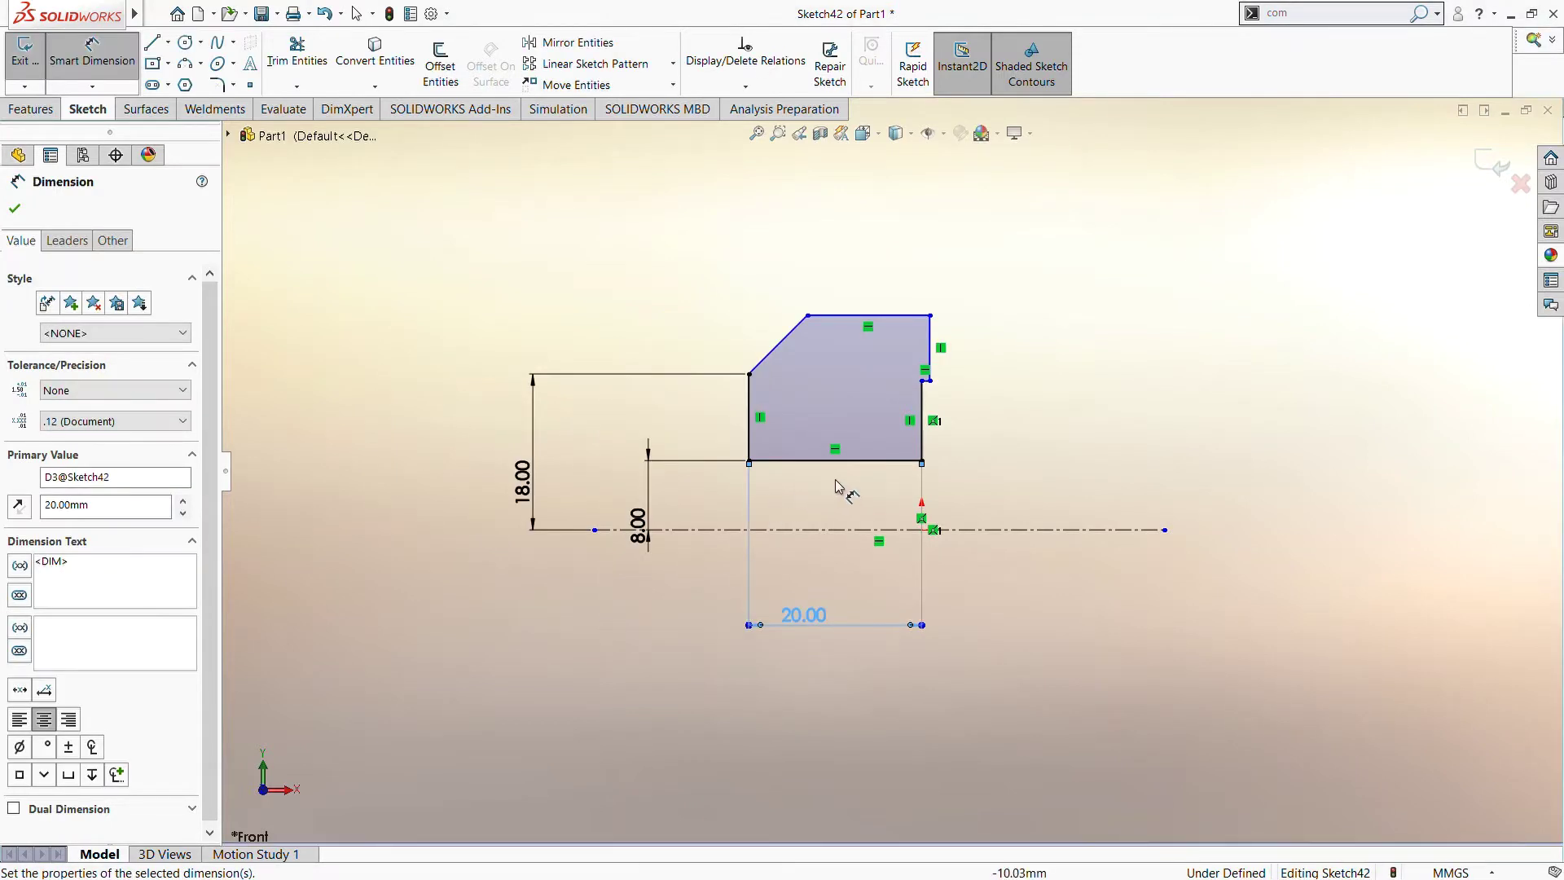
{"action": "key", "text": "Escape"}
{"action": "key", "text": "ctrl+z"}
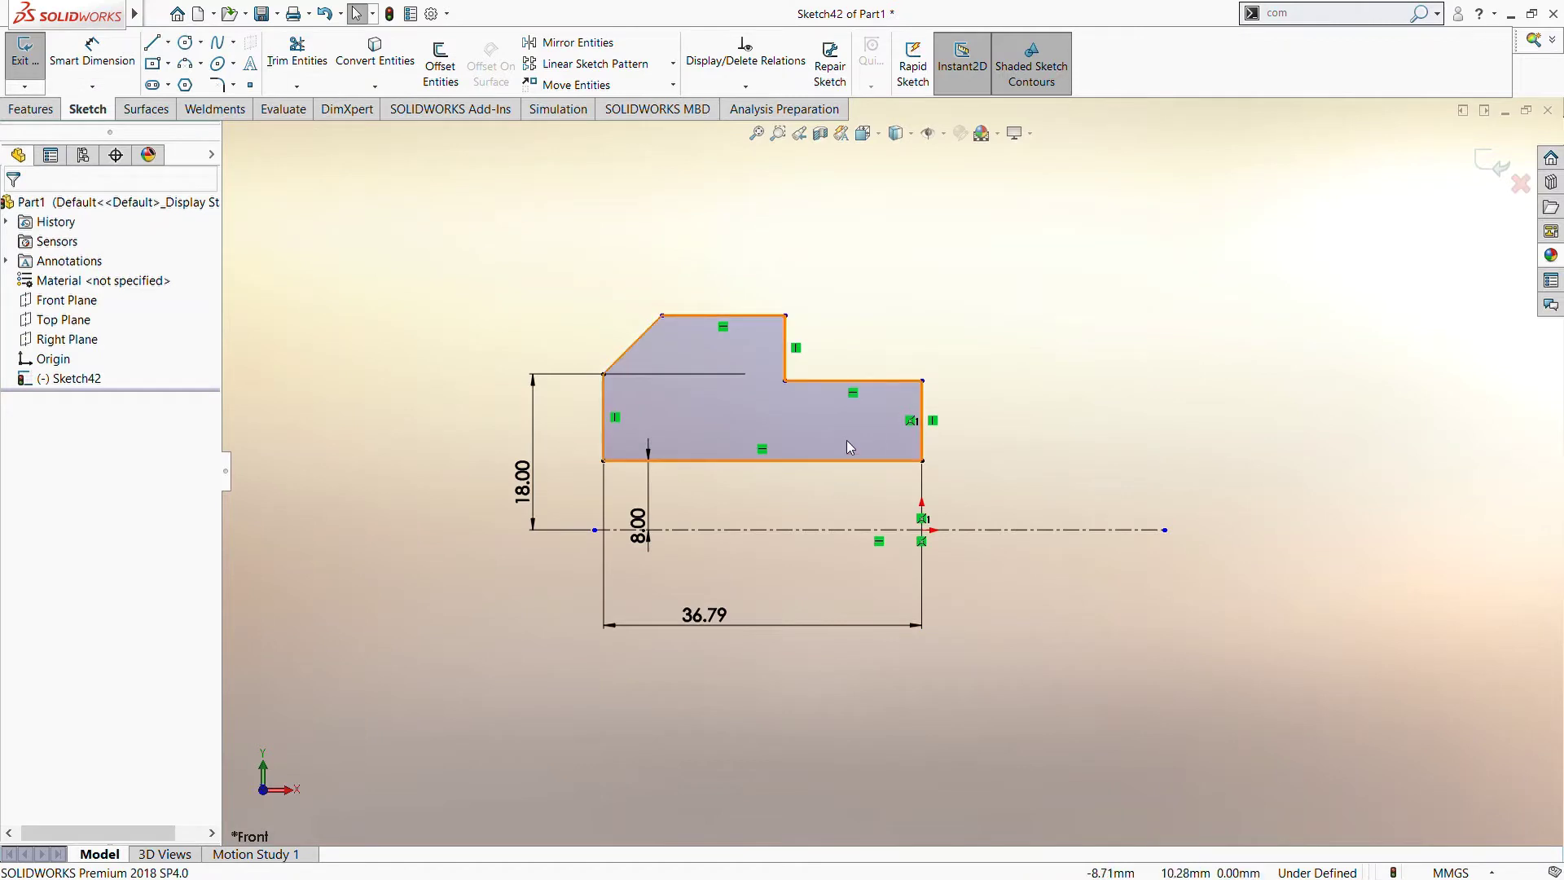
Step: Dimension the upper step 10 mm long and change the 36.79 overall width to 20 mm
{"action": "left_click", "coordinate": [839, 387]}
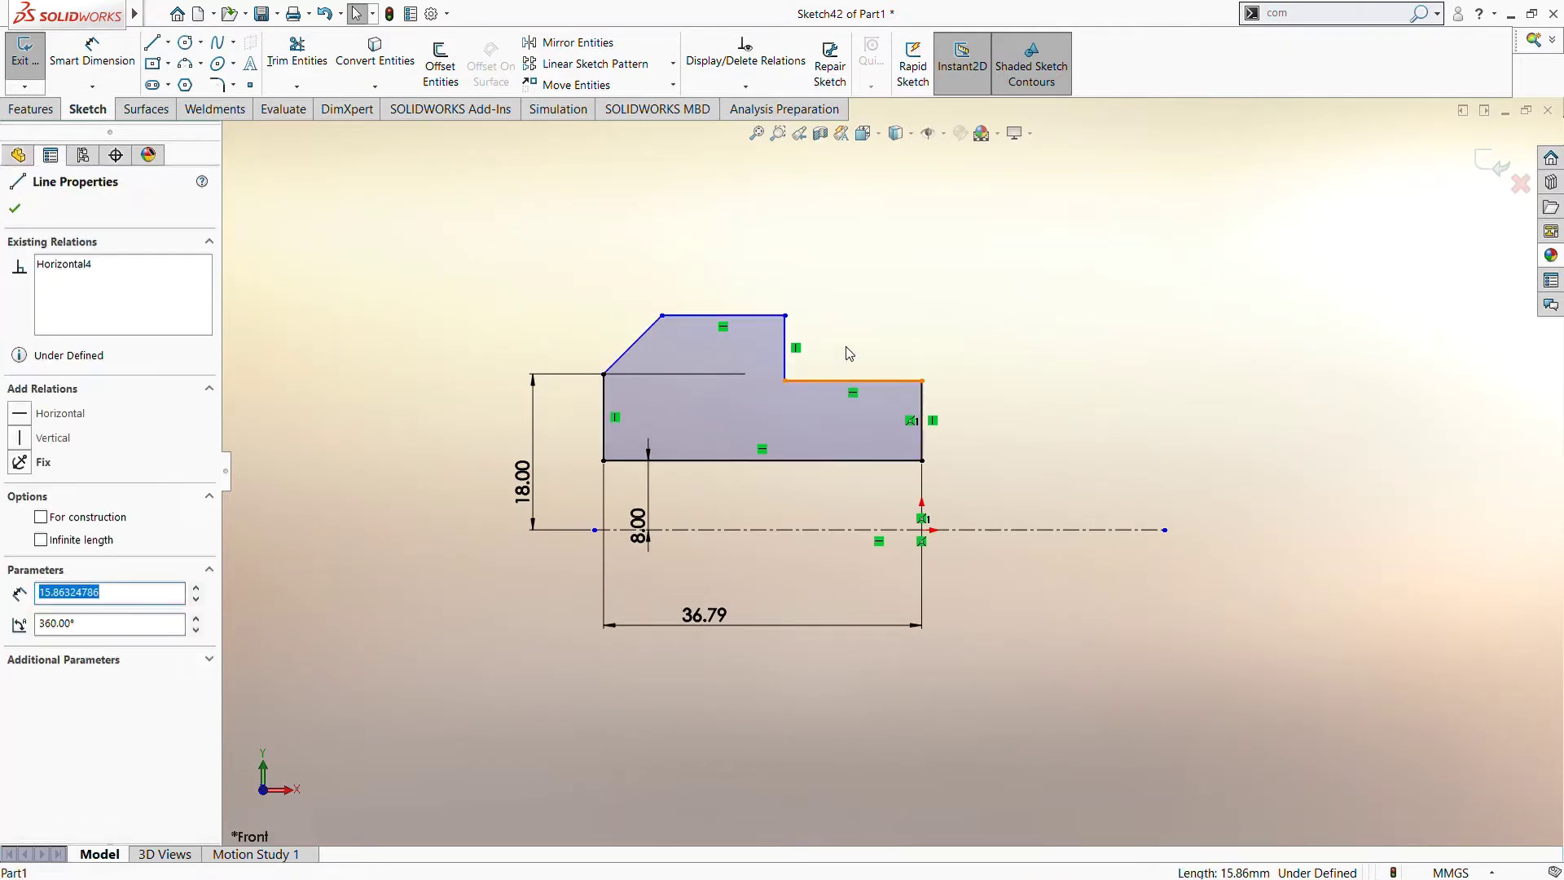
{"action": "left_click", "coordinate": [849, 353]}
{"action": "left_click", "coordinate": [92, 53]}
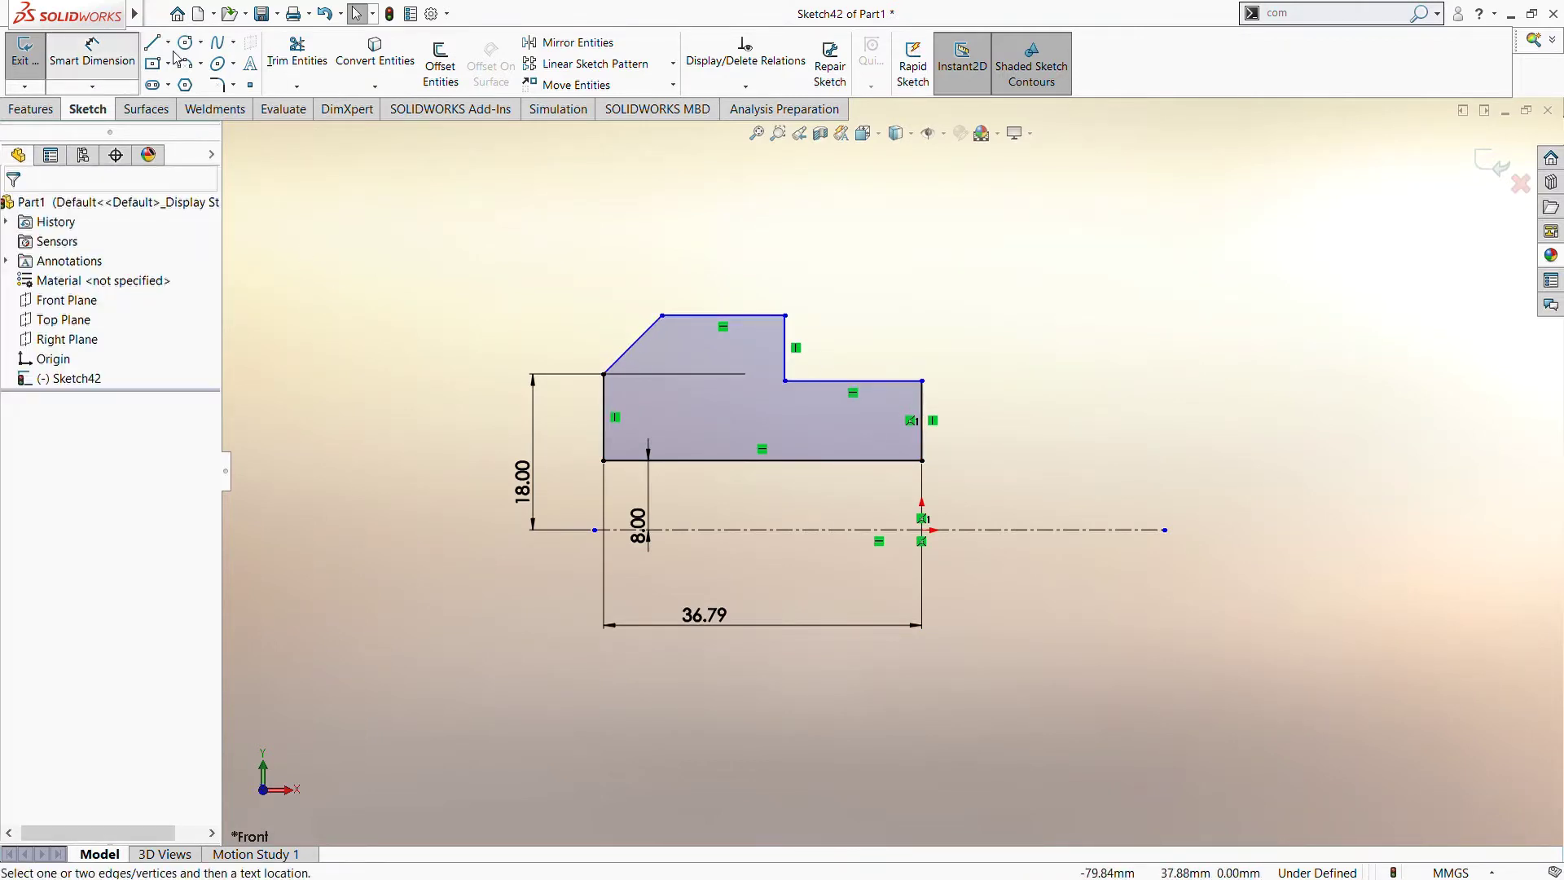
{"action": "left_click", "coordinate": [881, 389]}
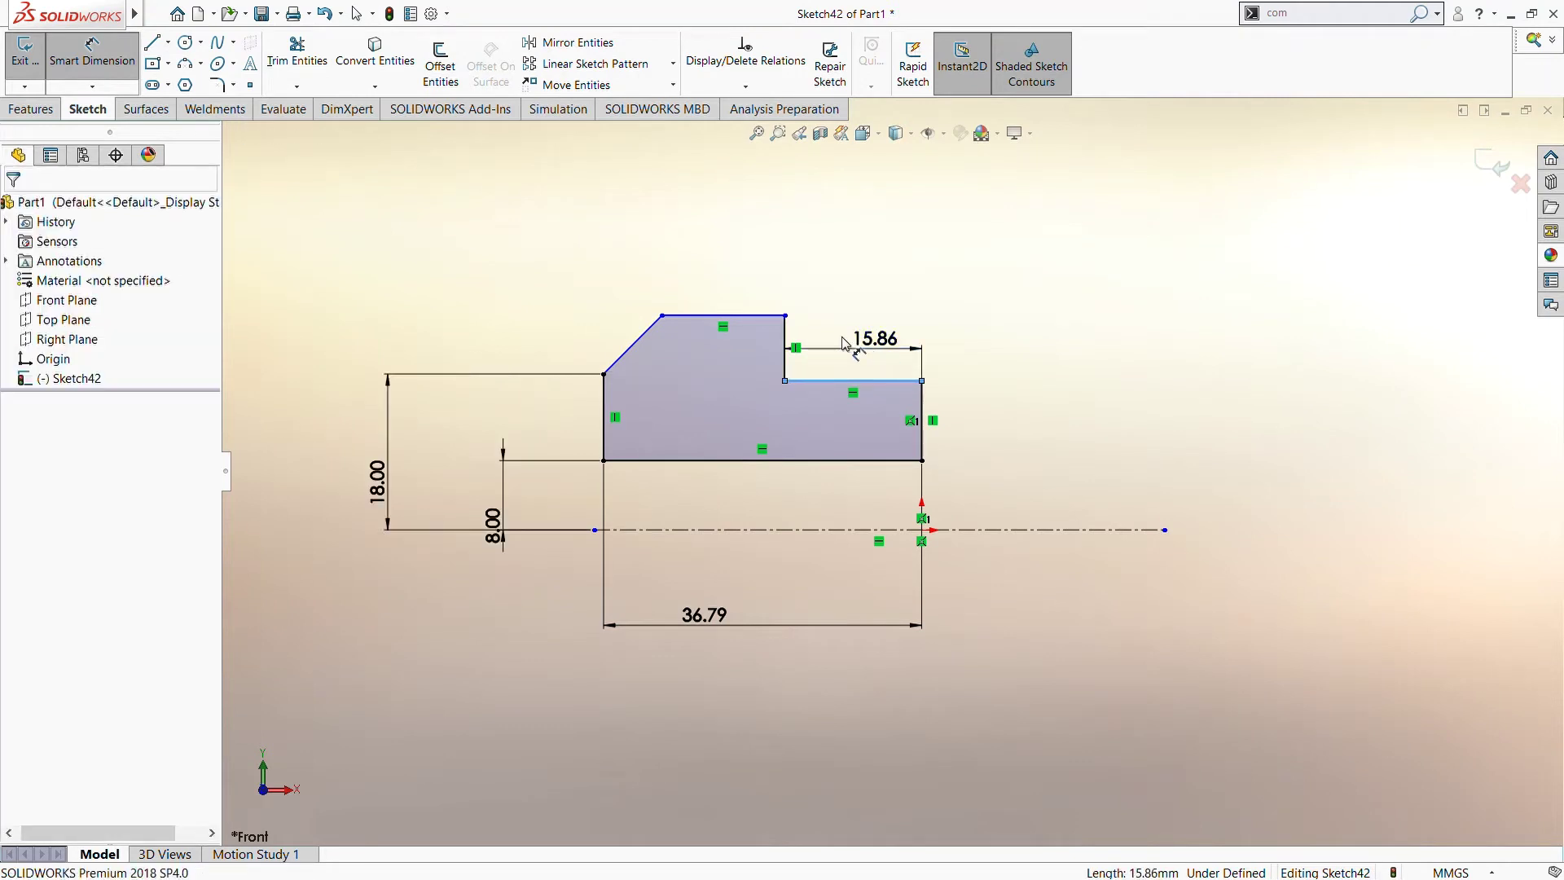
{"action": "left_click", "coordinate": [844, 343]}
{"action": "type", "text": "10"}
{"action": "key", "text": "Return"}
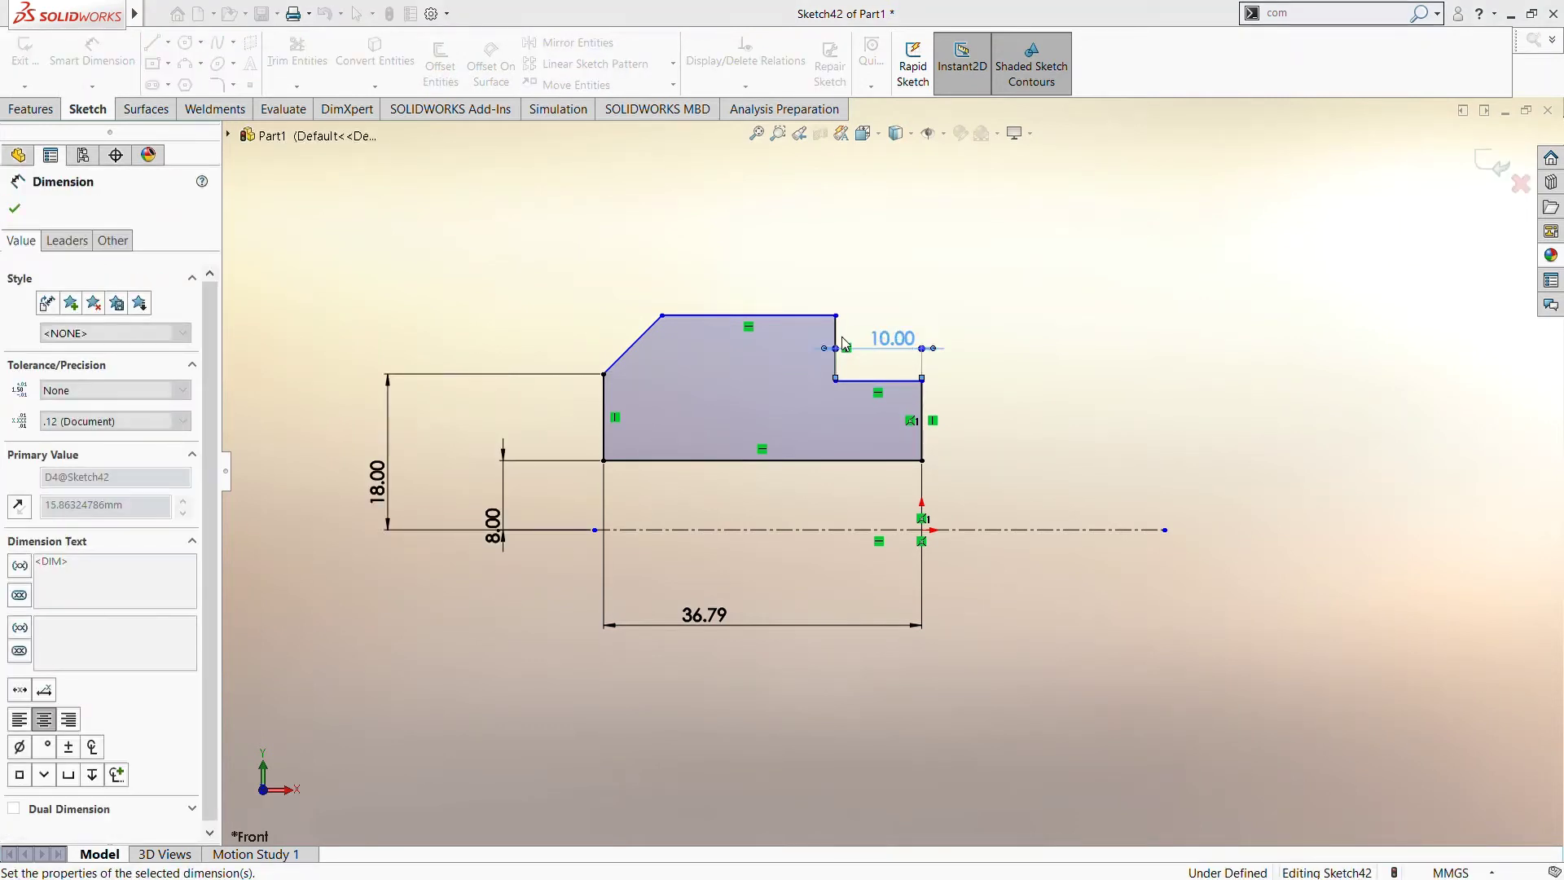
{"action": "double_click", "coordinate": [748, 628]}
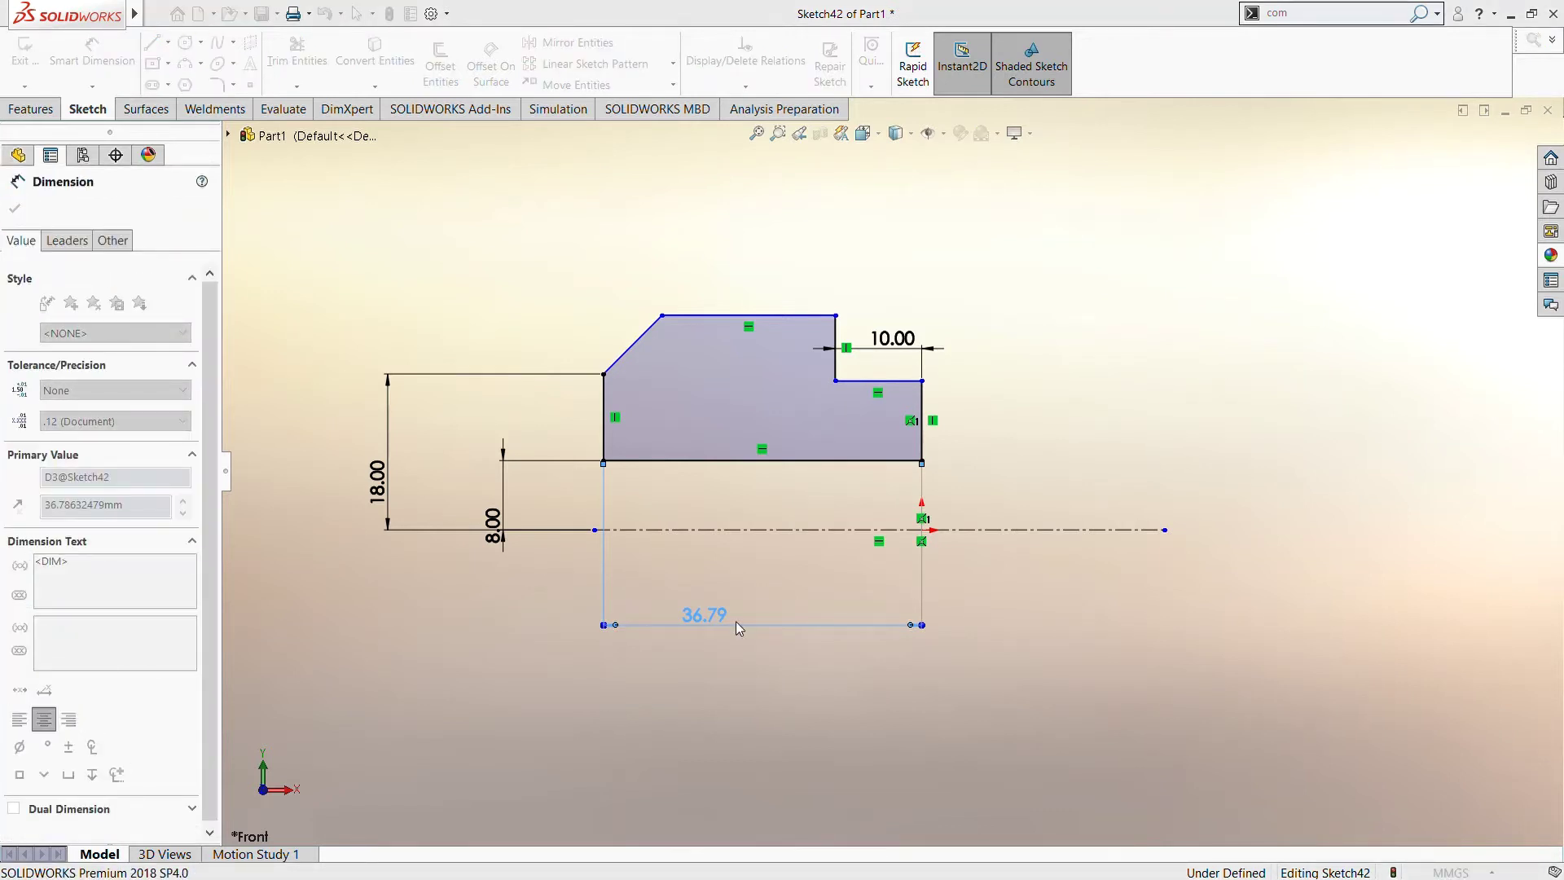
{"action": "type", "text": "20"}
{"action": "key", "text": "Return"}
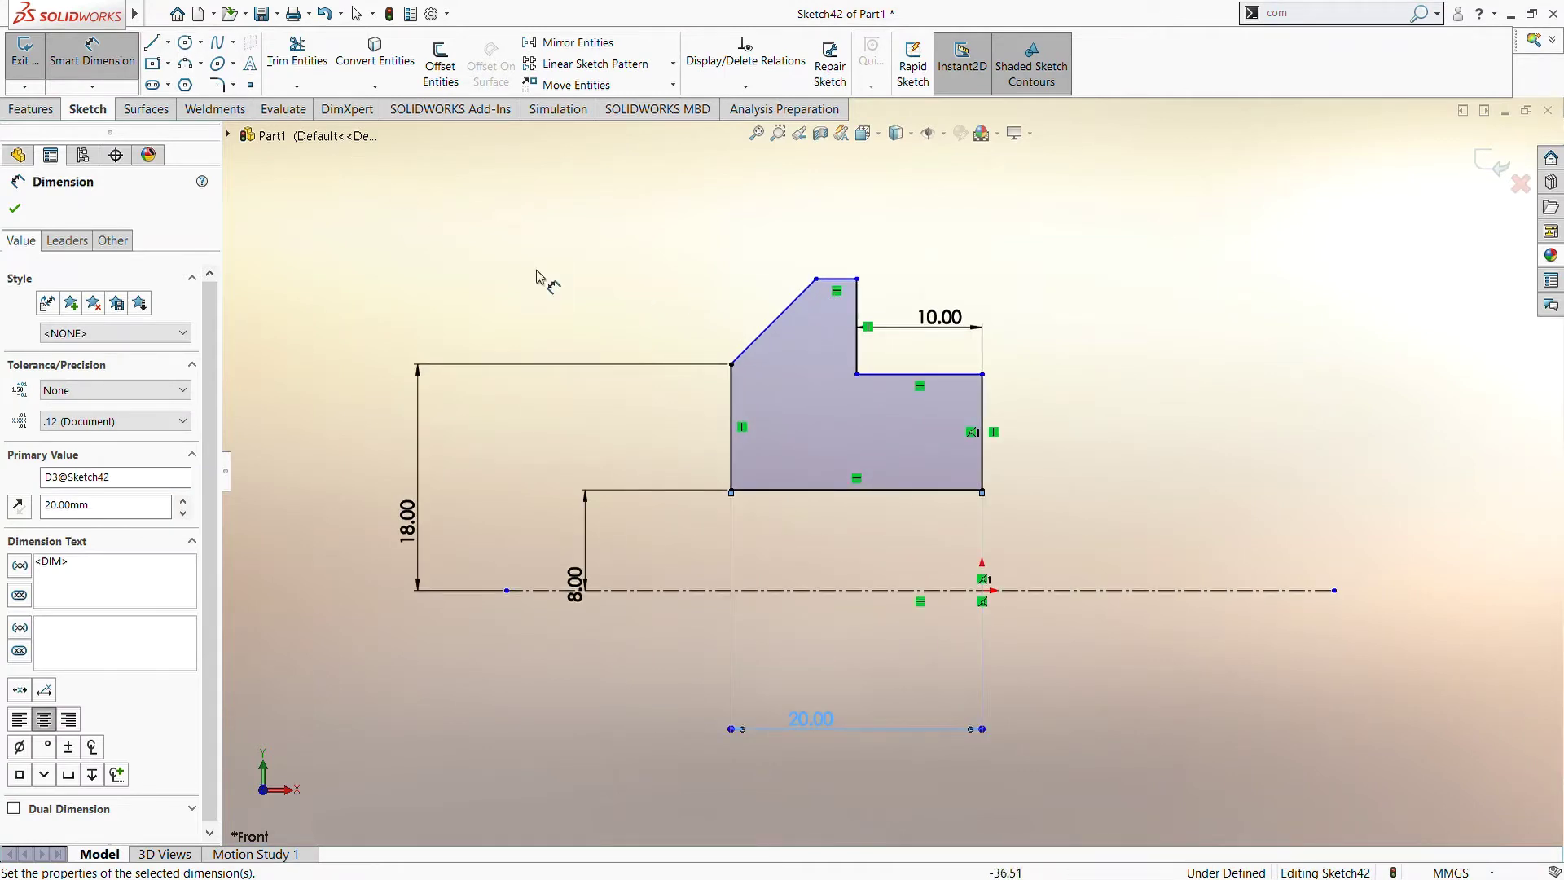
Step: Dimension the chamfer 5 mm horizontally and 5 mm vertically
{"action": "left_click", "coordinate": [731, 366]}
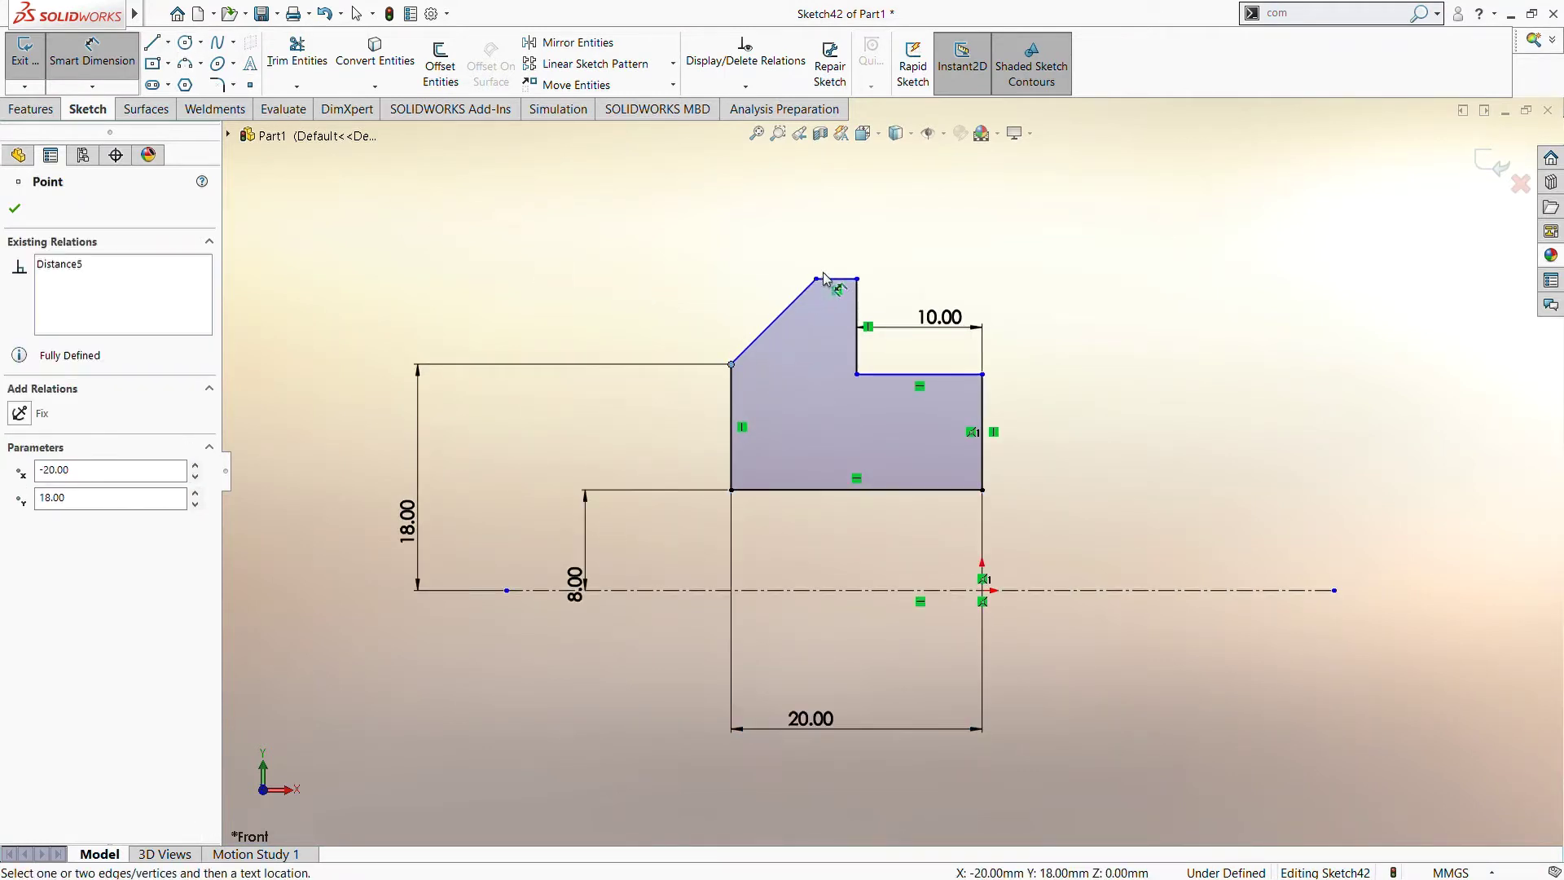
{"action": "left_click", "coordinate": [815, 278]}
{"action": "left_click", "coordinate": [783, 210]}
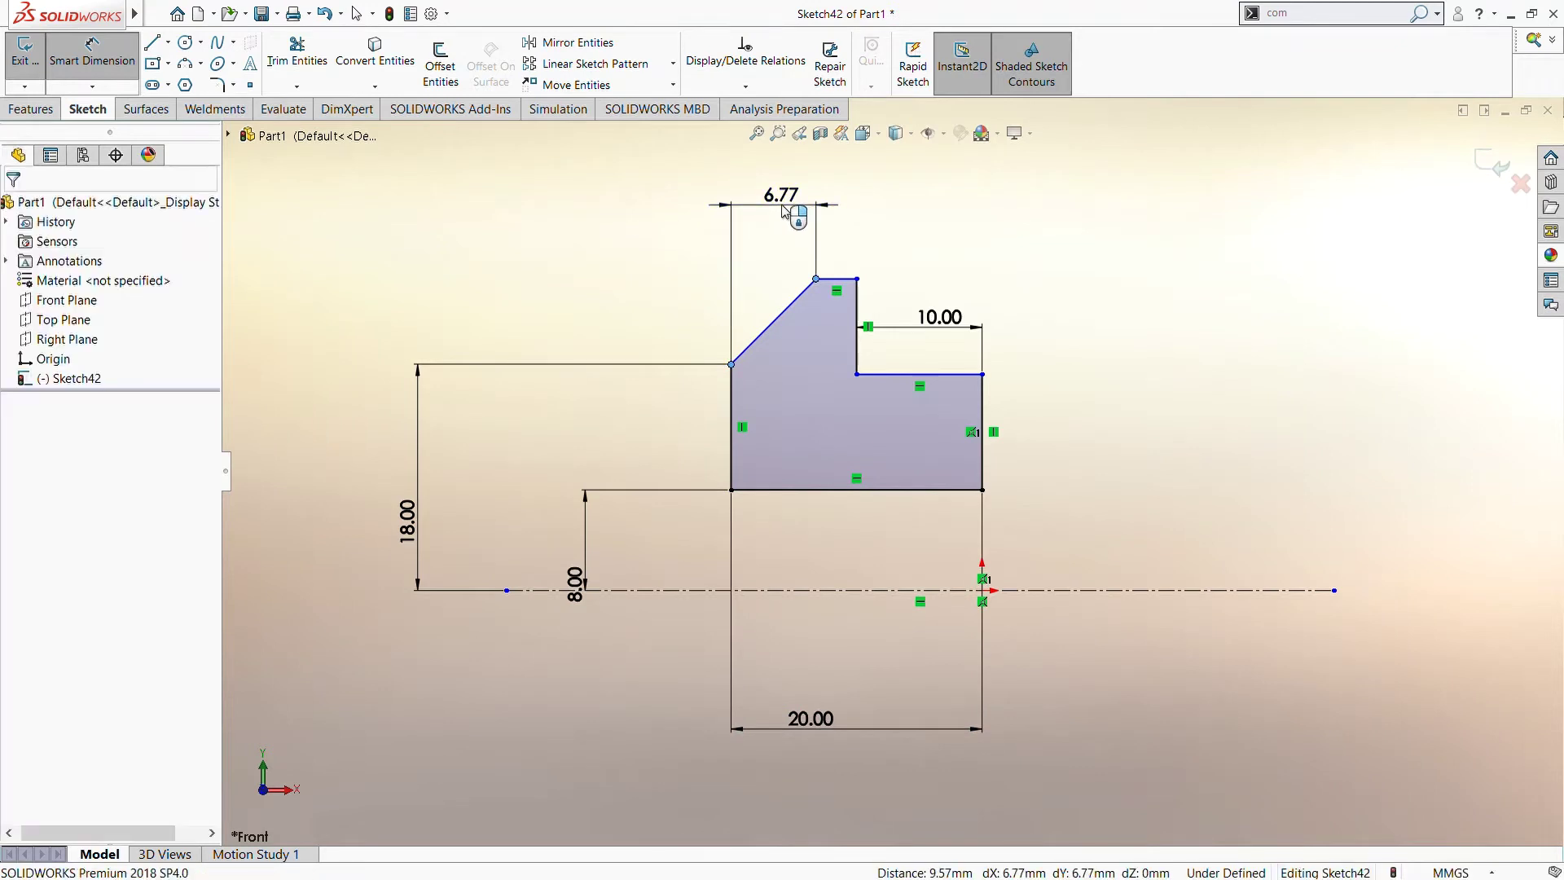
{"action": "type", "text": "5"}
{"action": "key", "text": "Return"}
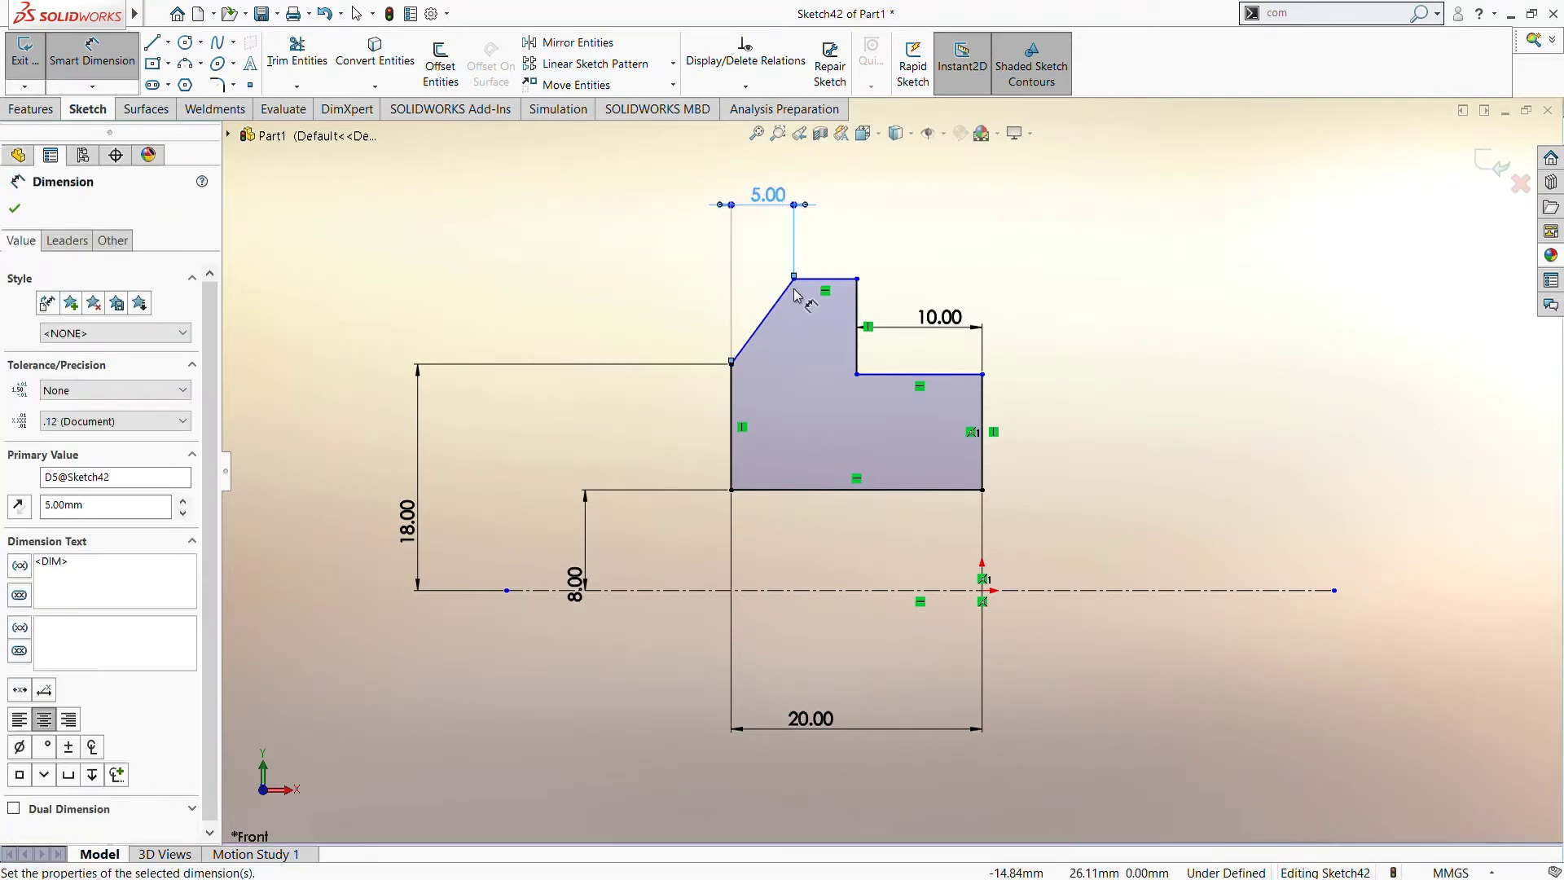
{"action": "left_click", "coordinate": [794, 279]}
{"action": "left_click", "coordinate": [731, 365]}
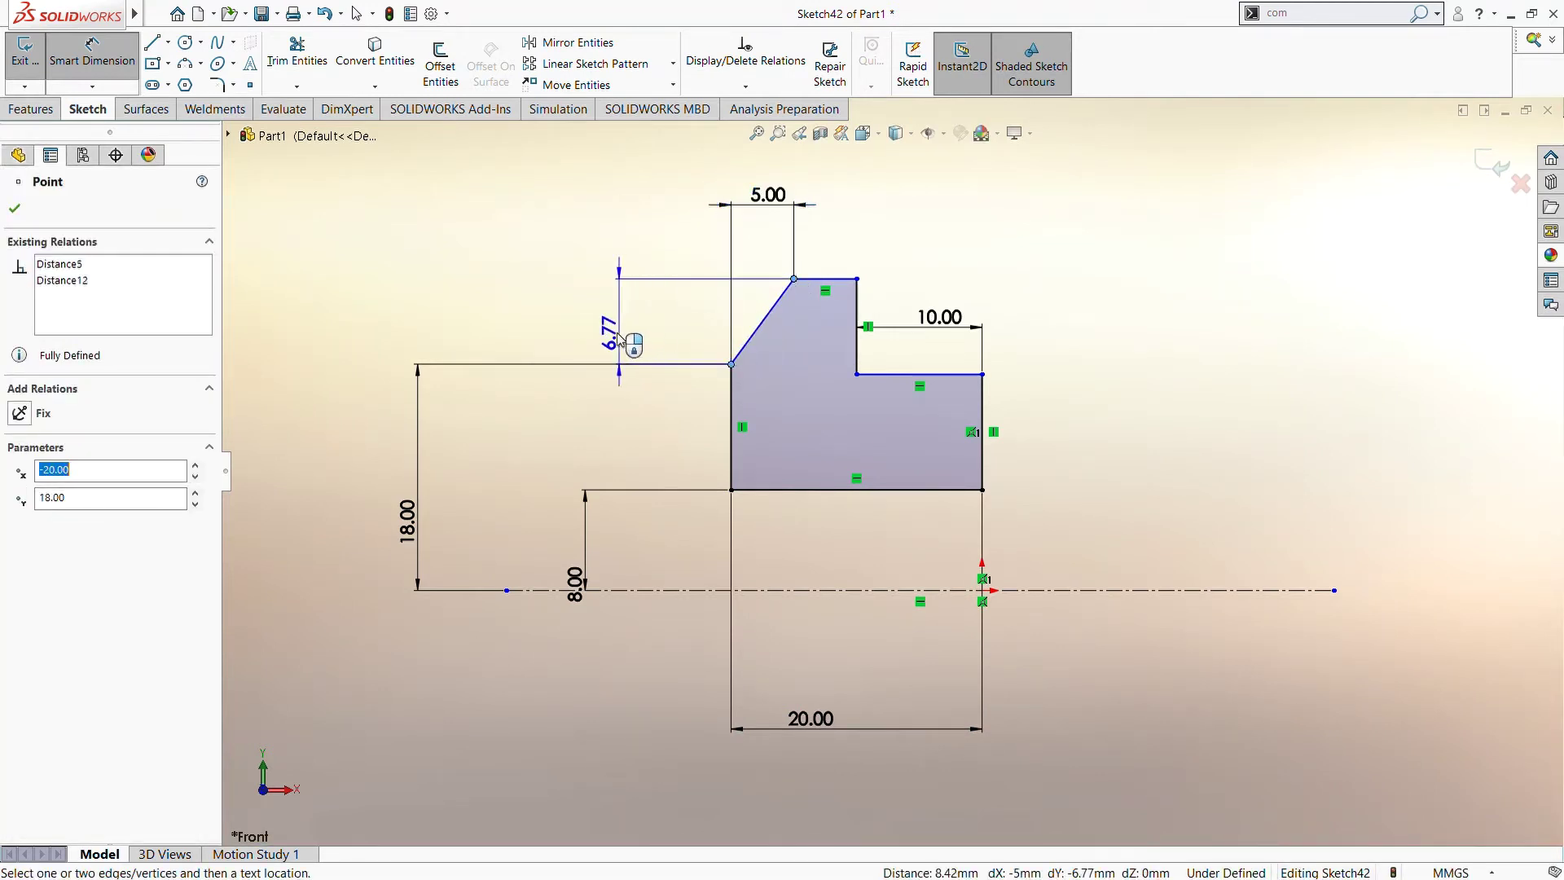
{"action": "left_click", "coordinate": [623, 341]}
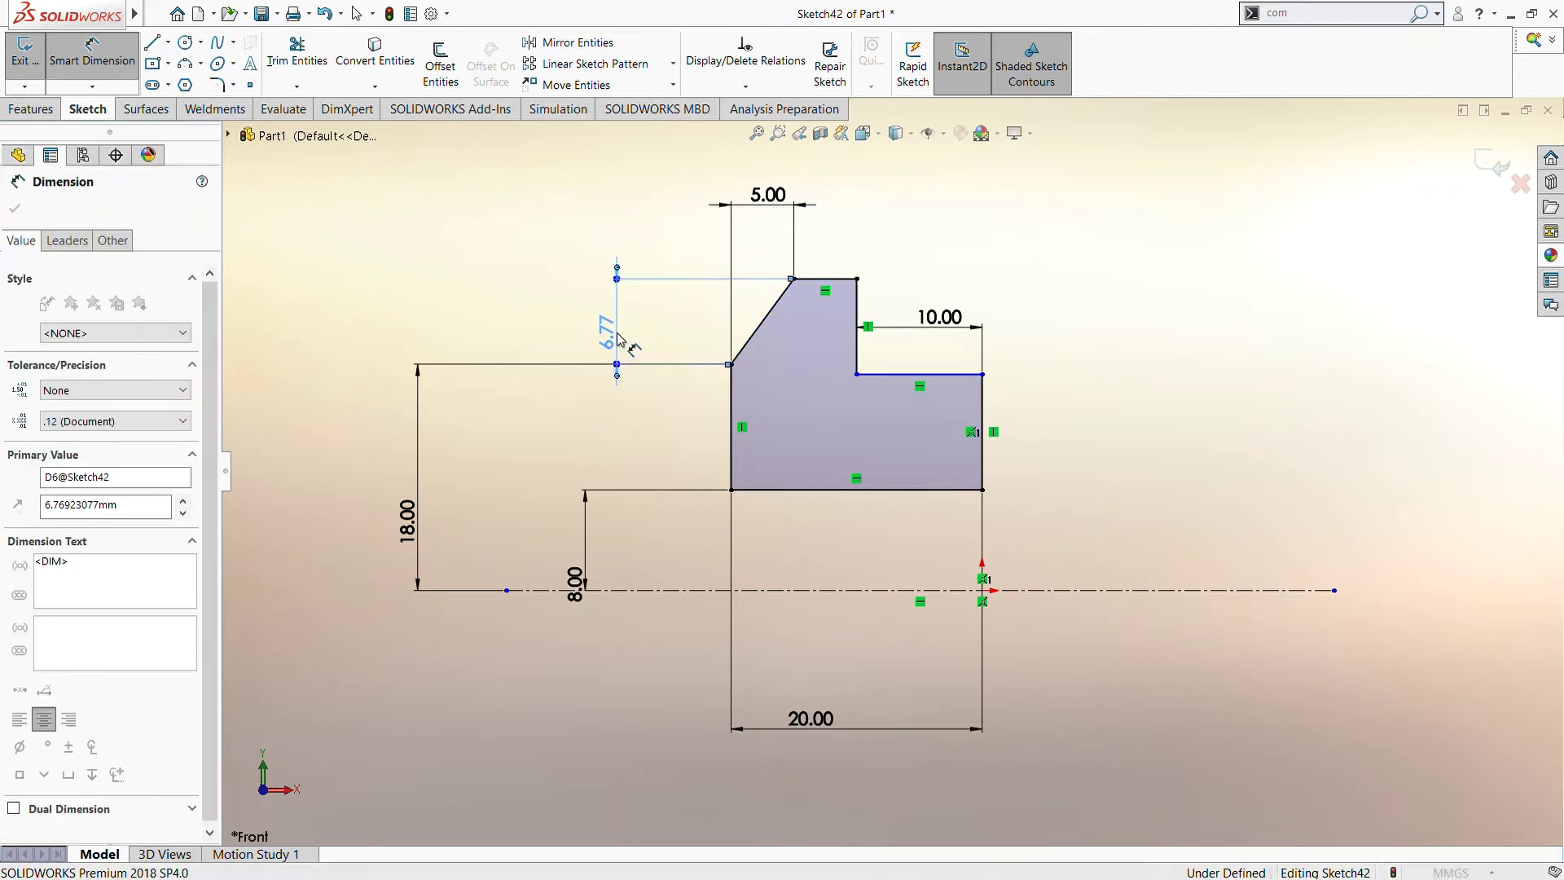
{"action": "type", "text": "5"}
{"action": "key", "text": "Return"}
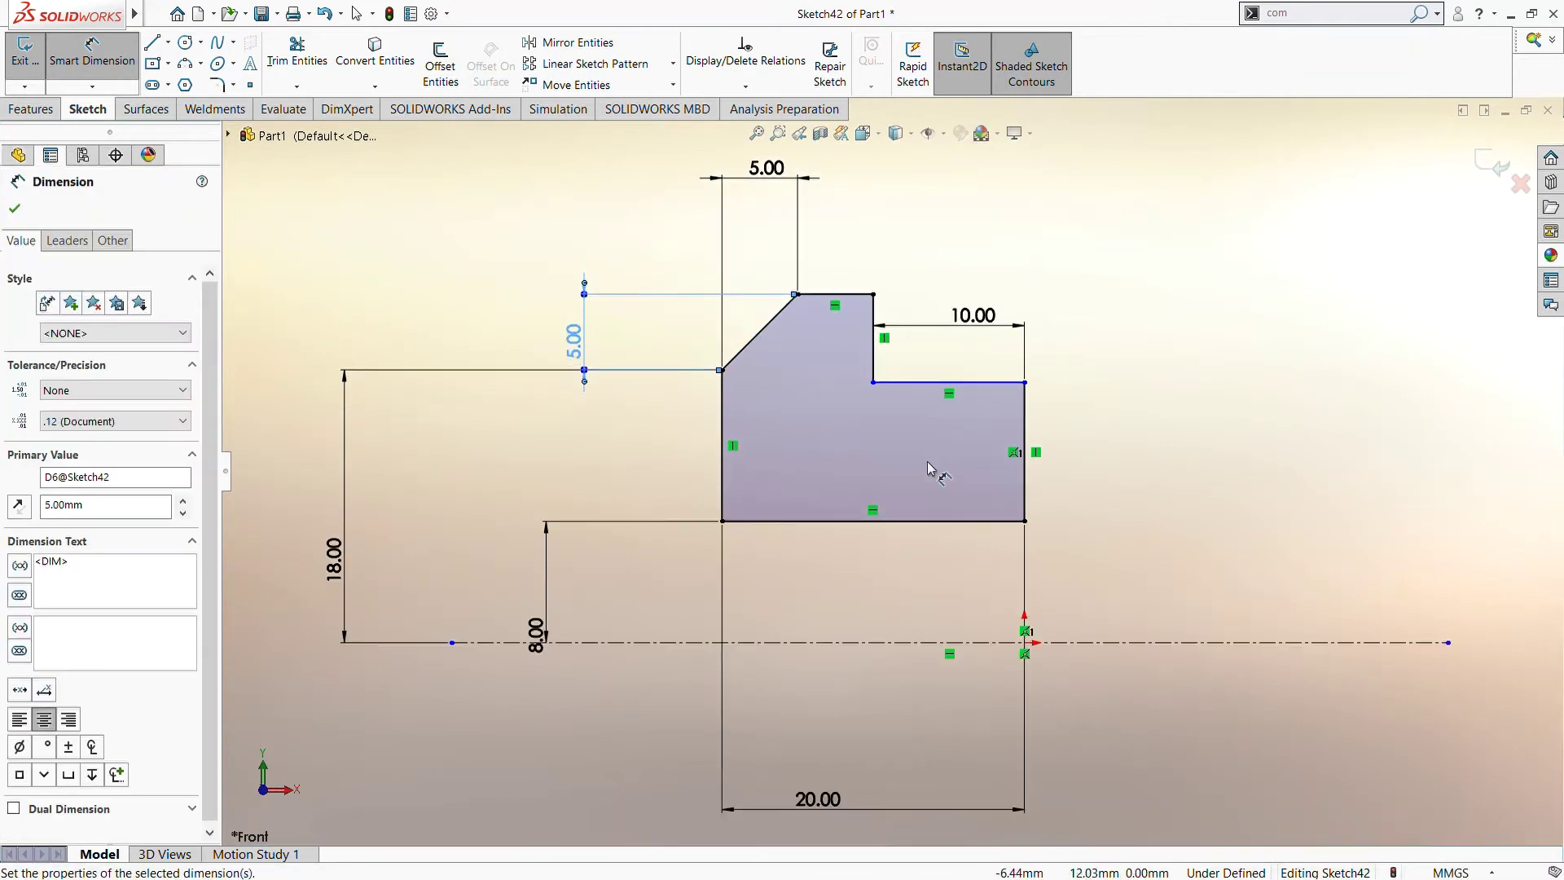
{"action": "left_click", "coordinate": [1018, 383]}
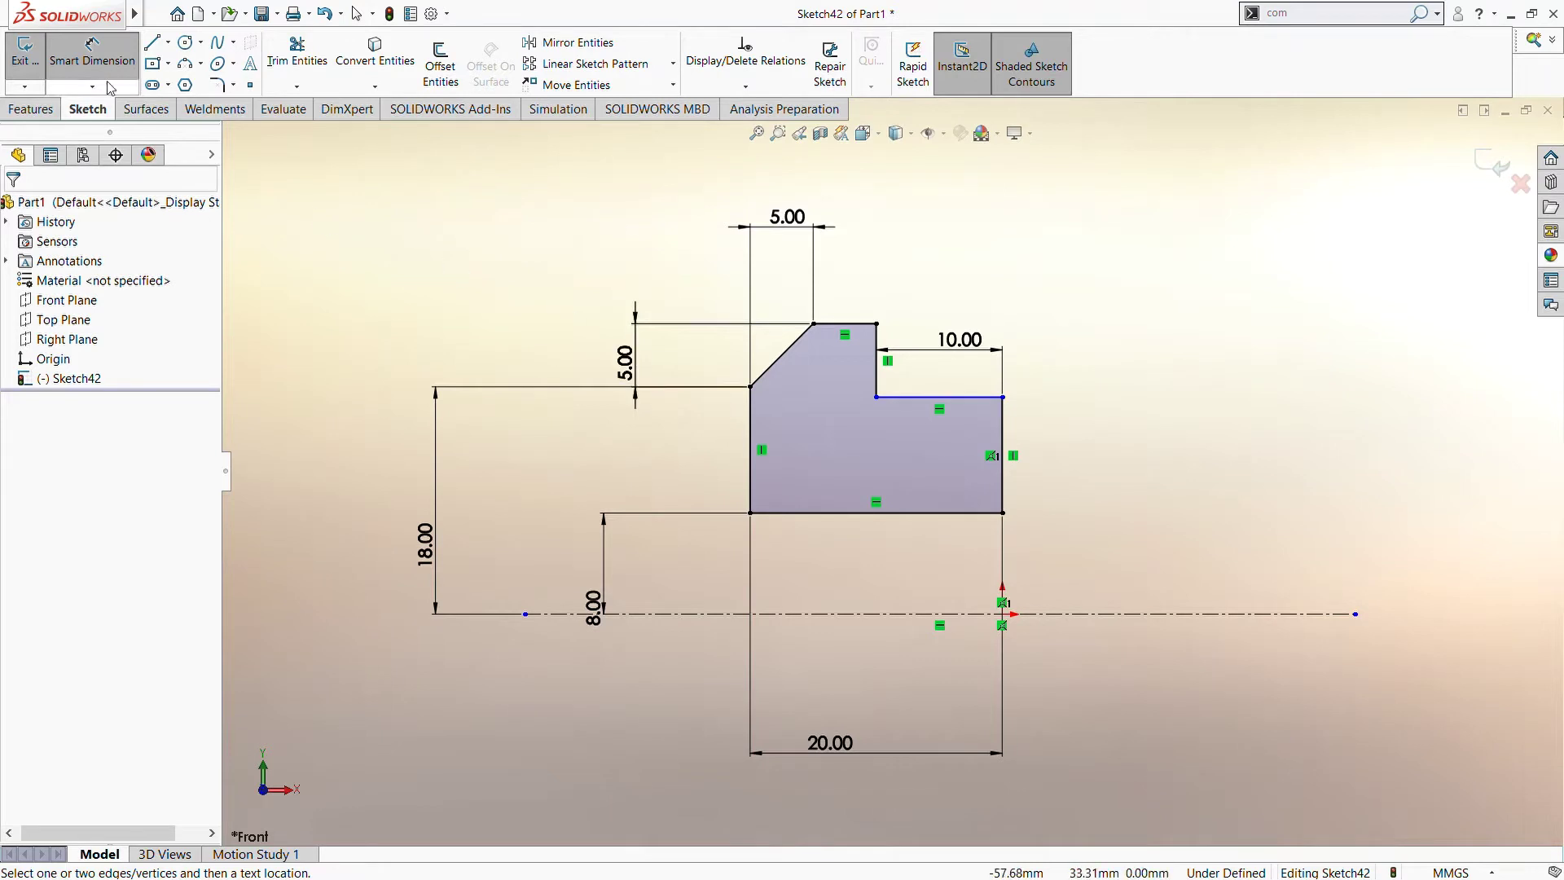
Step: Dimension the lower step 18 mm from the centreline, fully defining the sketch
{"action": "left_click", "coordinate": [915, 614]}
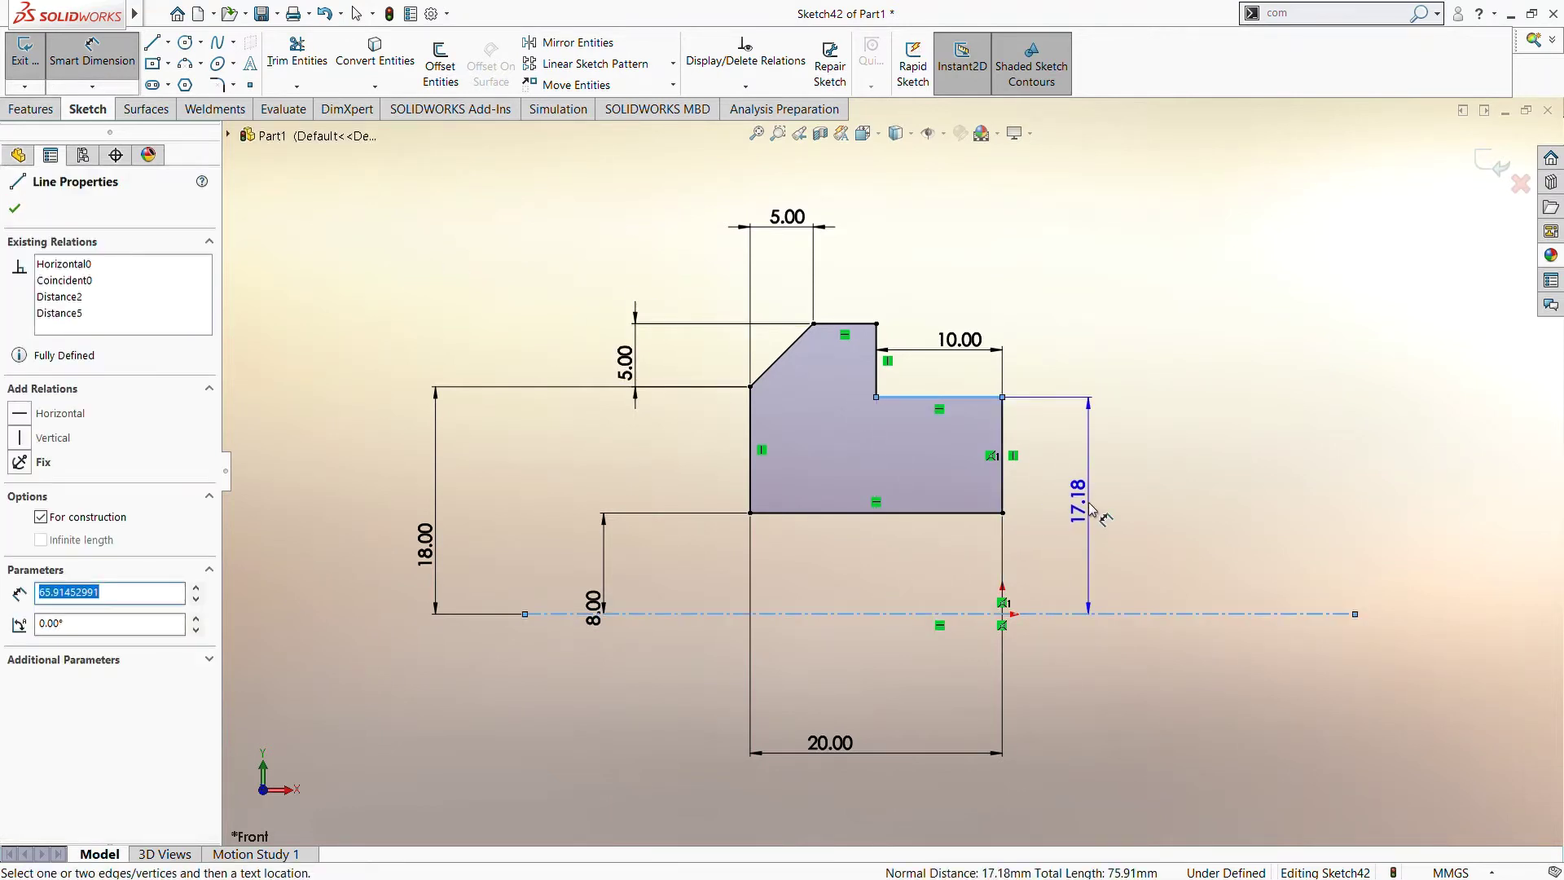
{"action": "left_click", "coordinate": [1093, 509]}
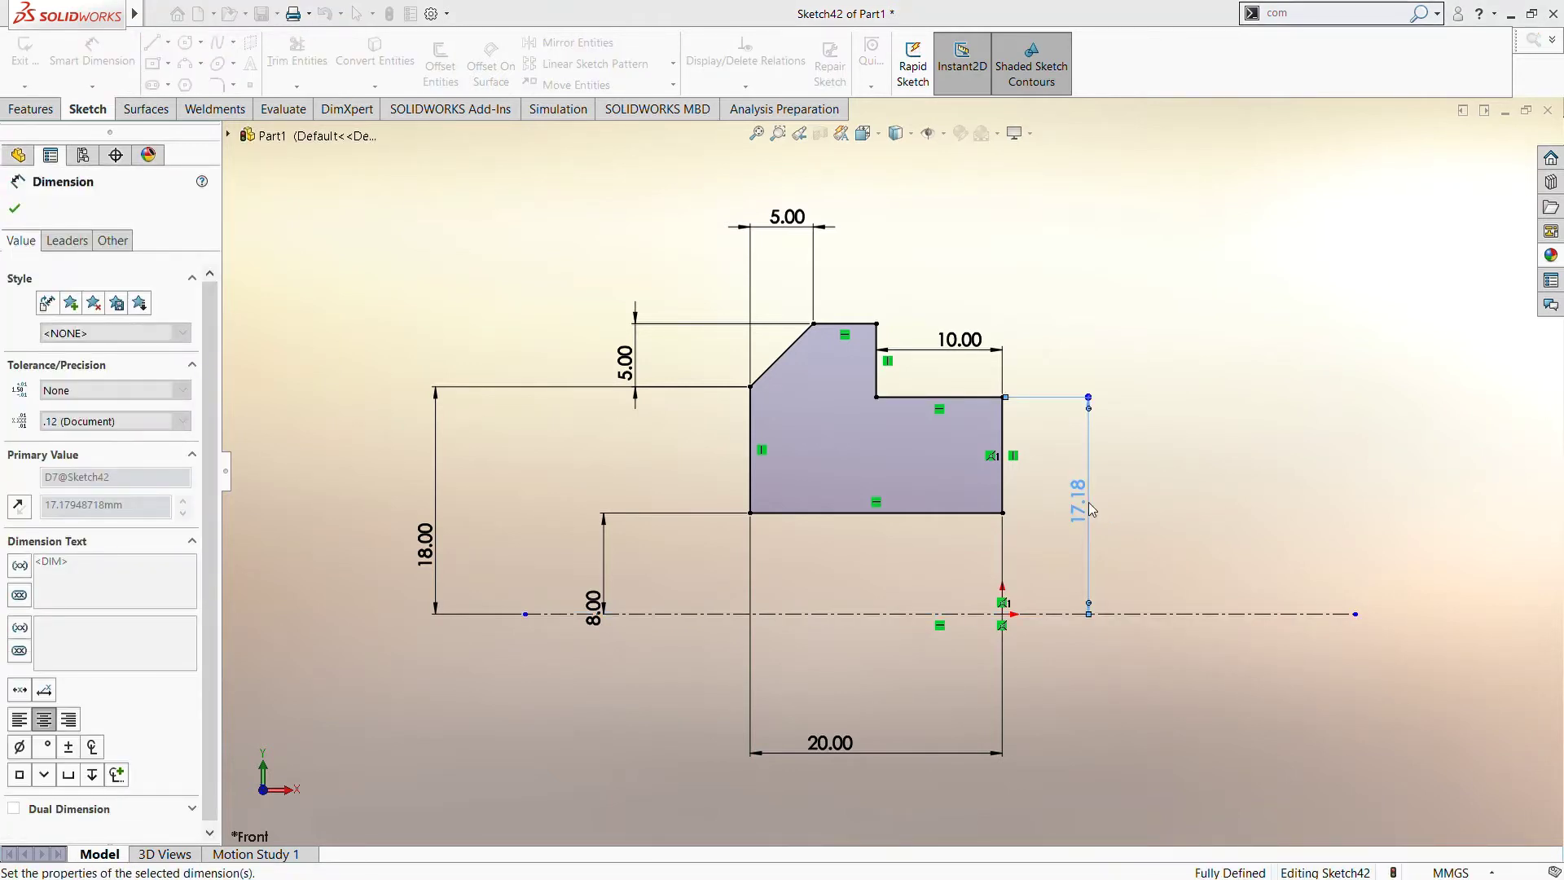
{"action": "type", "text": "18"}
{"action": "key", "text": "Return"}
{"action": "scroll", "coordinate": [904, 452], "scroll_direction": "up", "scroll_amount": 1}
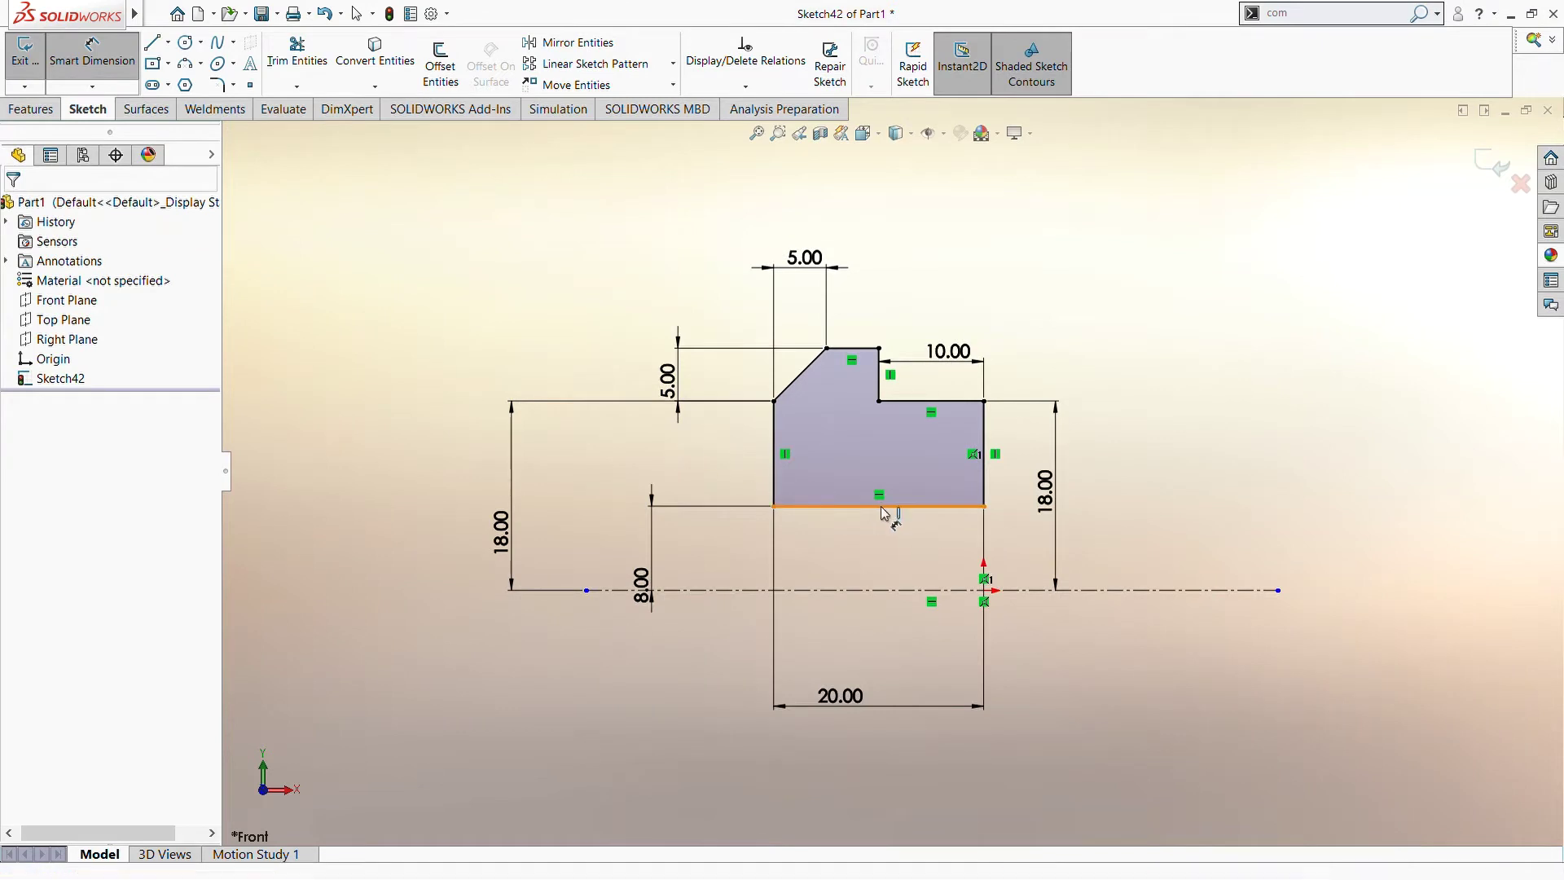
{"action": "scroll", "coordinate": [883, 505], "scroll_direction": "down", "scroll_amount": 1}
{"action": "scroll", "coordinate": [956, 494], "scroll_direction": "down", "scroll_amount": 1}
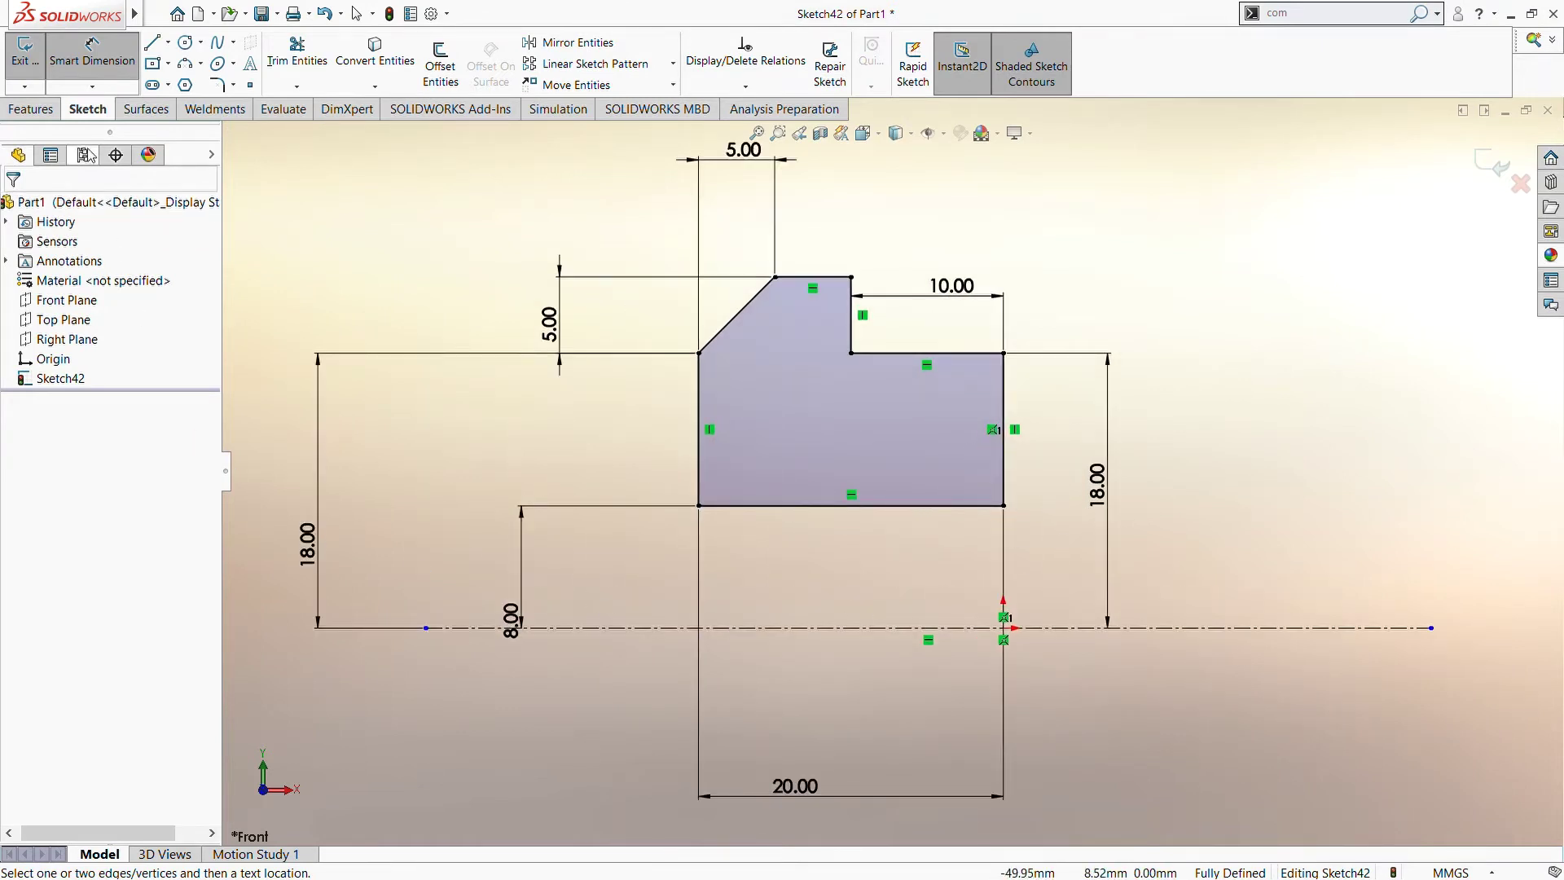
Step: Mirror the profile about its right vertical edge to form the second flange
{"action": "left_click", "coordinate": [574, 43]}
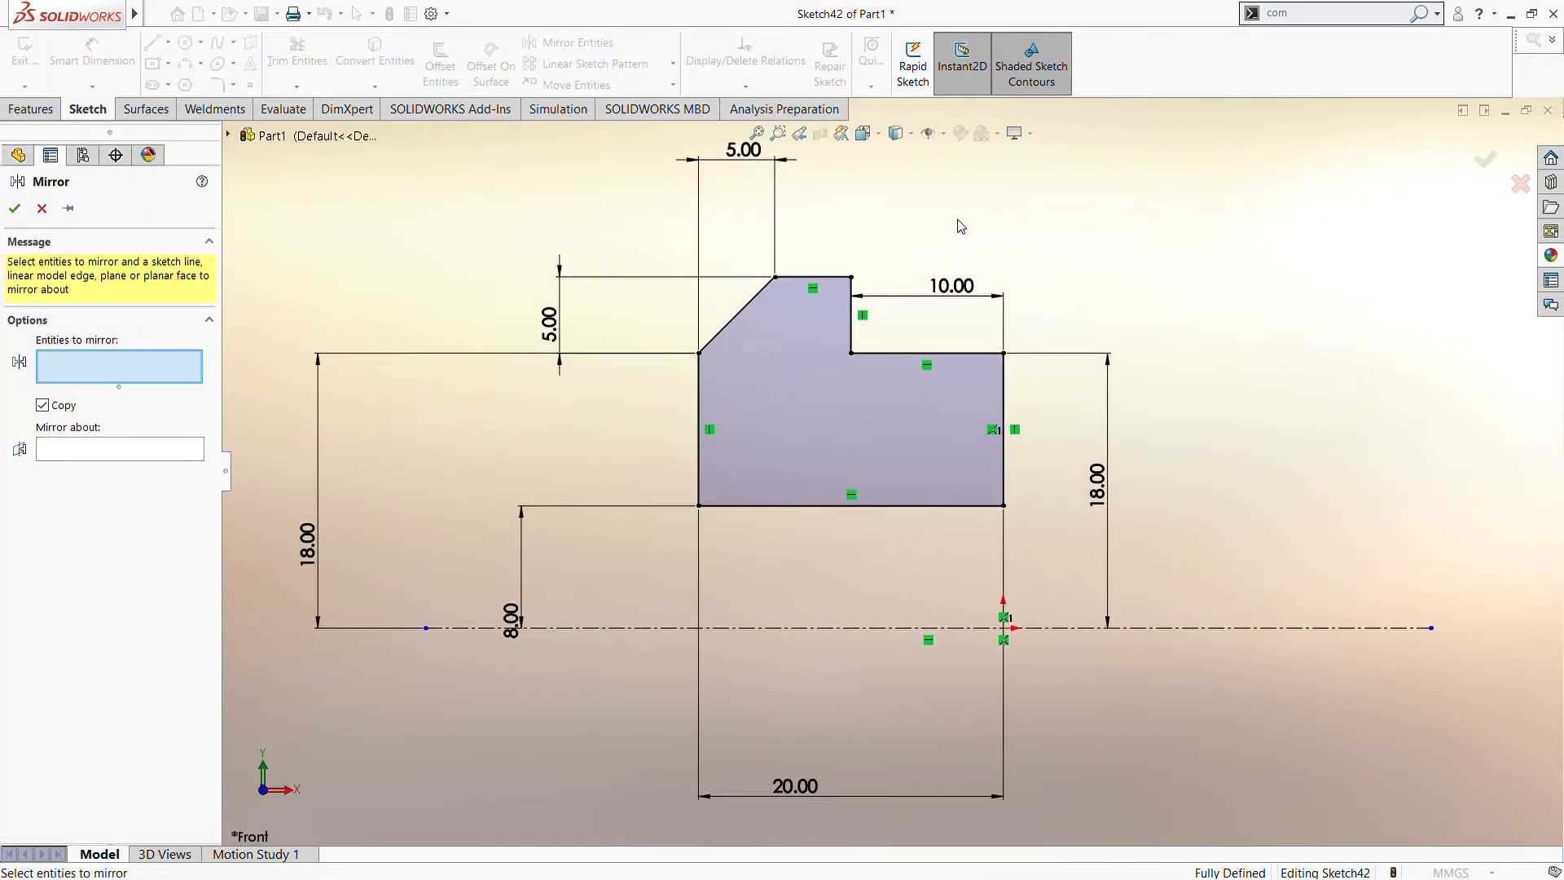
{"action": "left_click_drag", "start_coordinate": [921, 215], "coordinate": [643, 606]}
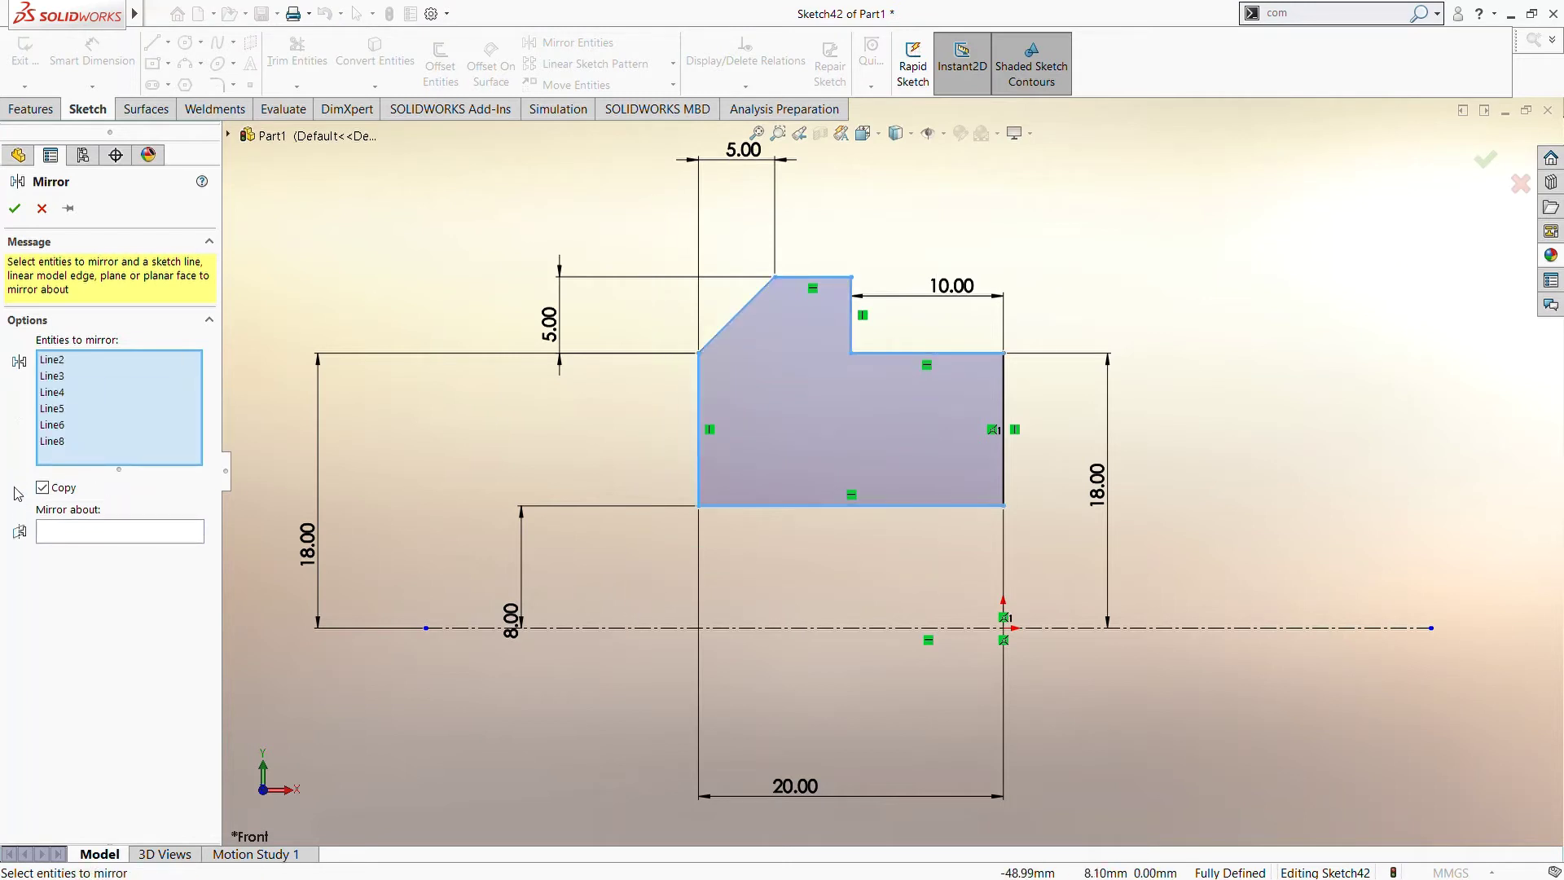
{"action": "left_click", "coordinate": [58, 536]}
{"action": "left_click", "coordinate": [1004, 431]}
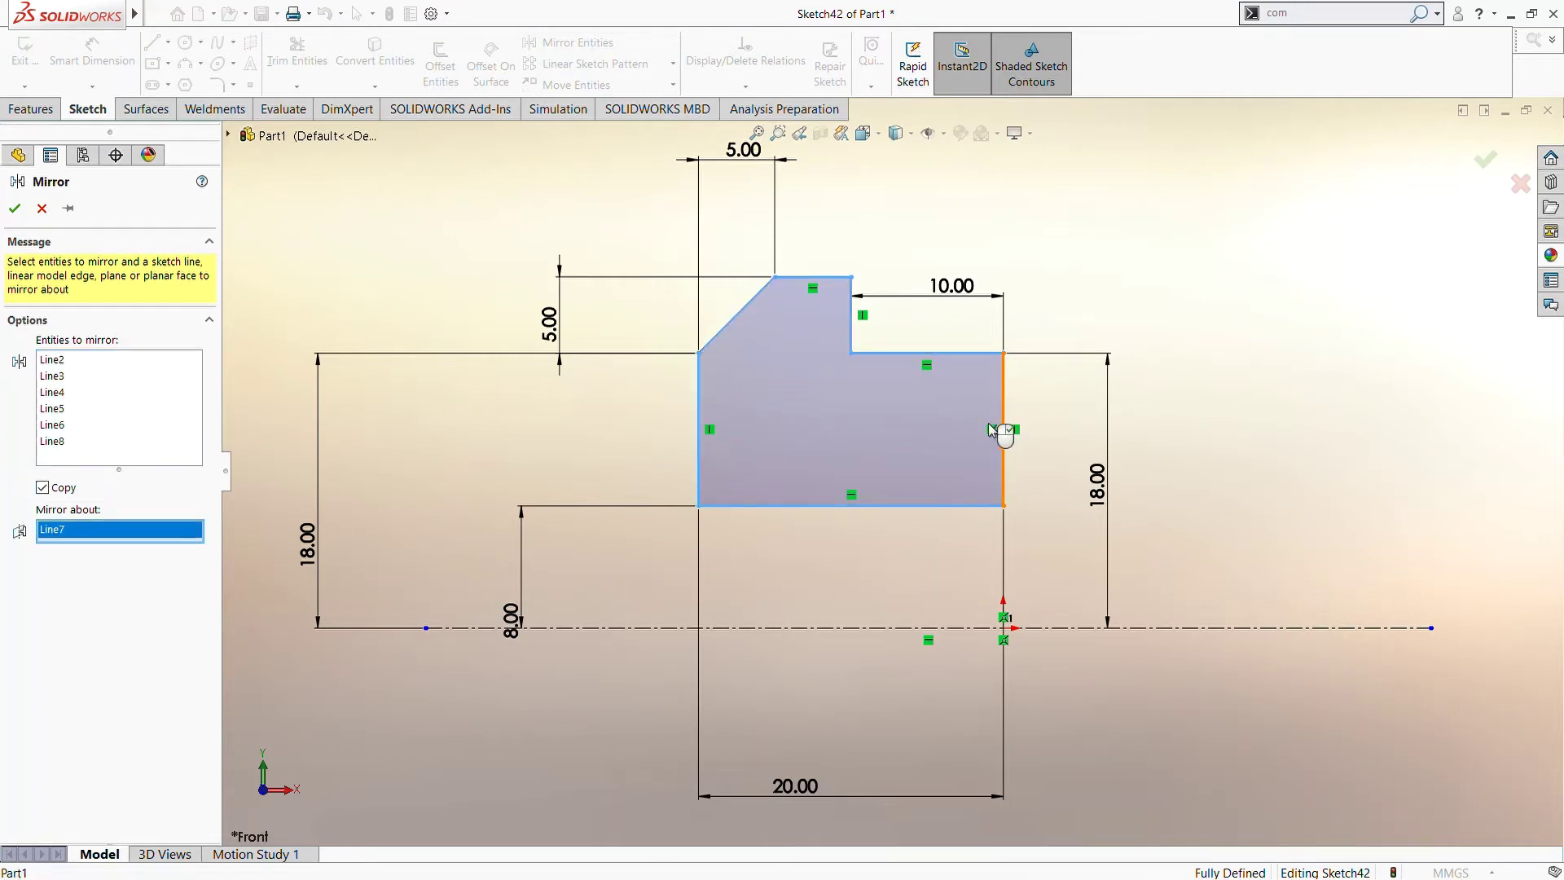
{"action": "left_click", "coordinate": [14, 205]}
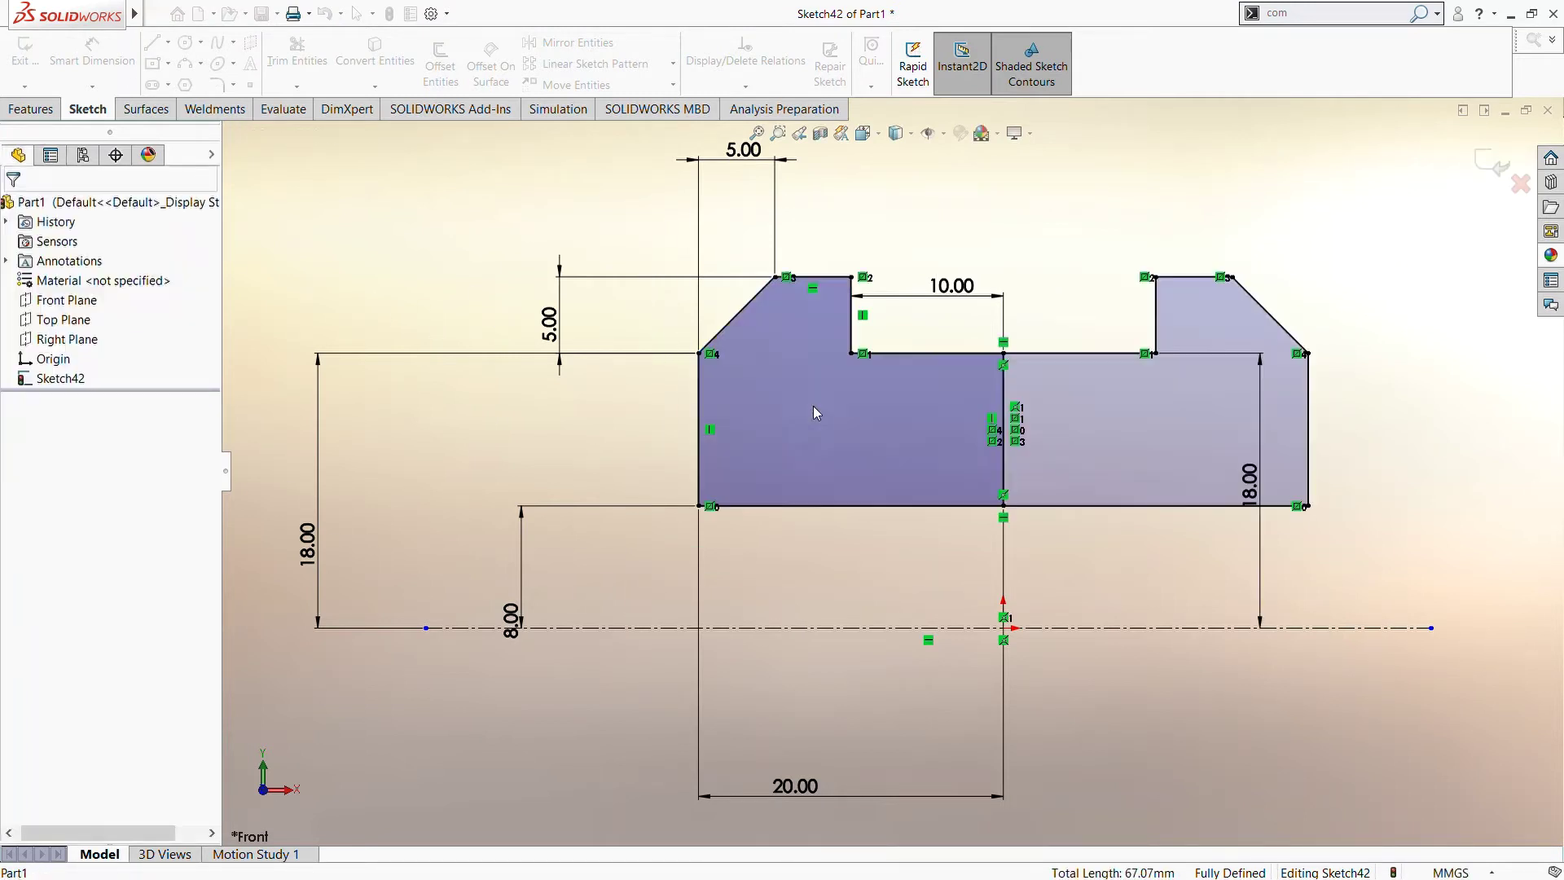
Step: Trim away the middle vertical line between the two halves
{"action": "left_click", "coordinate": [324, 70]}
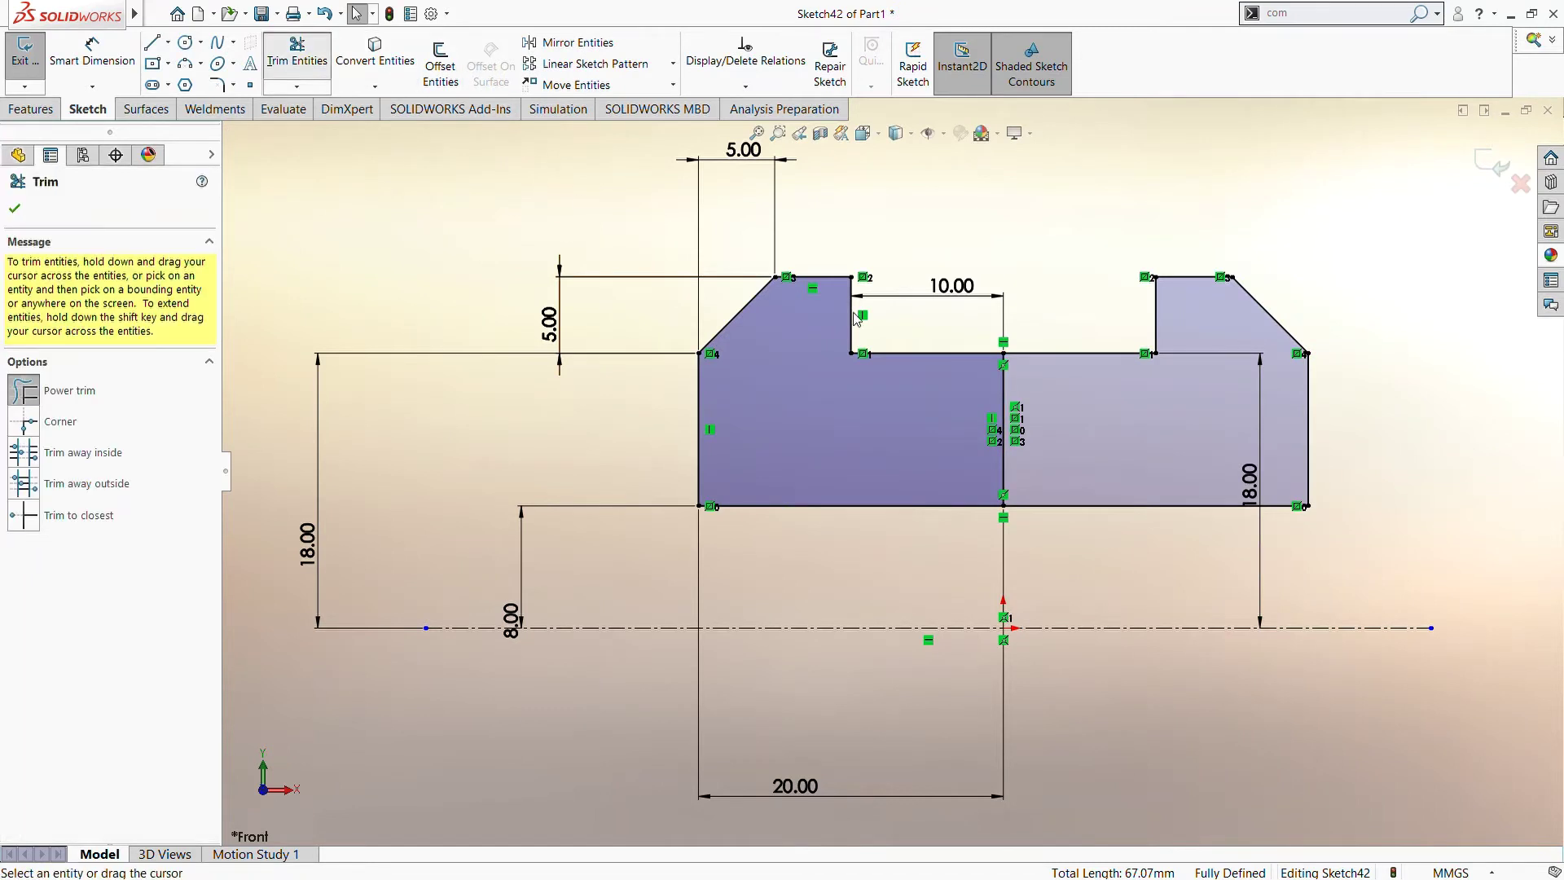
{"action": "left_click_drag", "start_coordinate": [978, 407], "coordinate": [1026, 398]}
{"action": "key", "text": "f"}
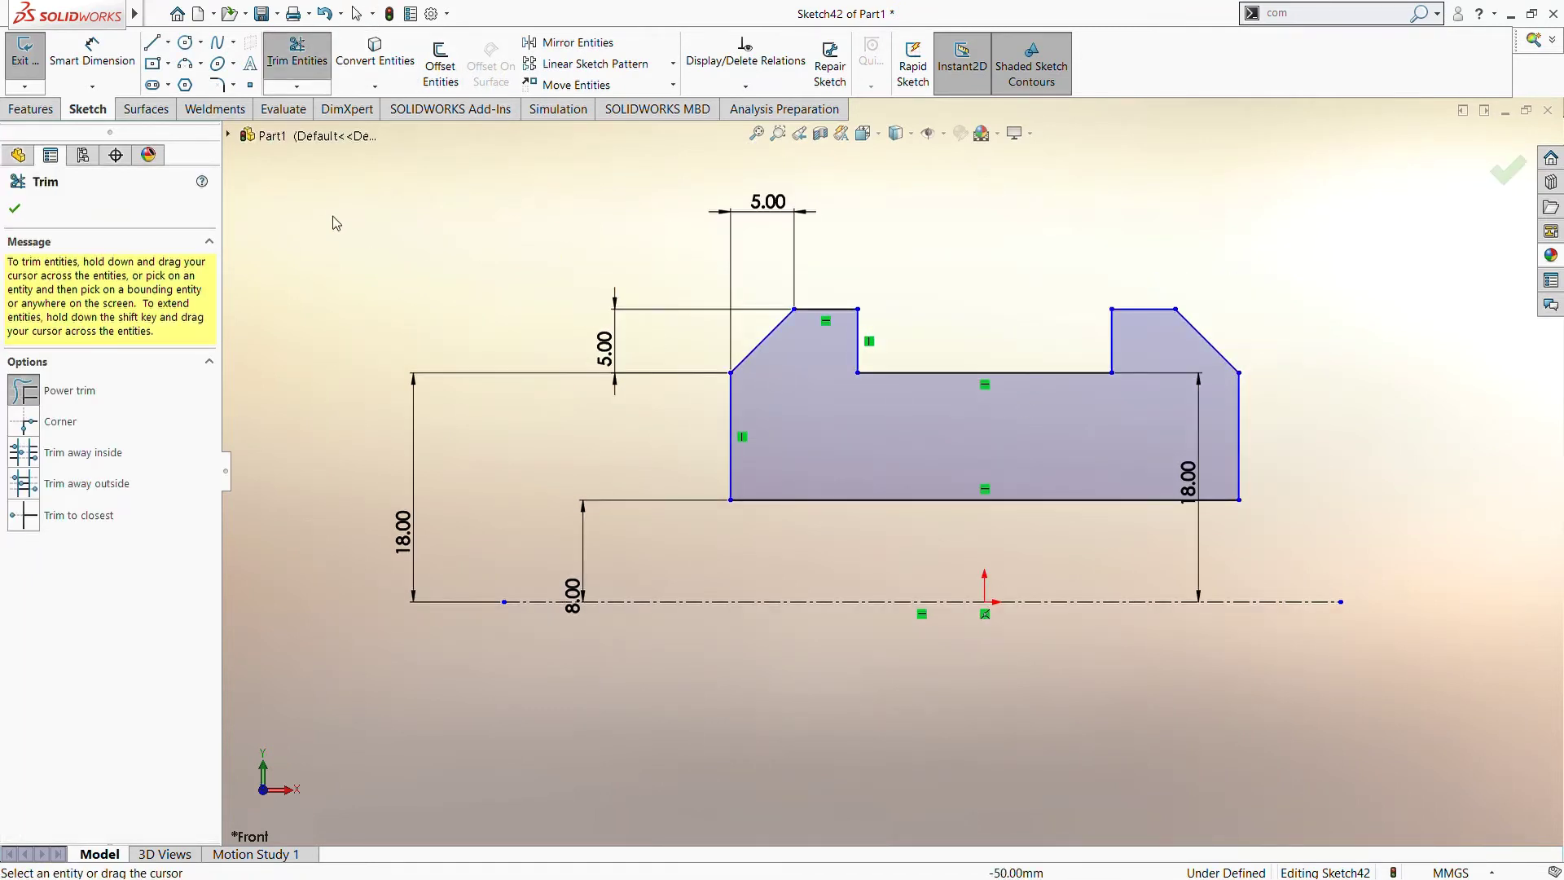
{"action": "left_click", "coordinate": [14, 209]}
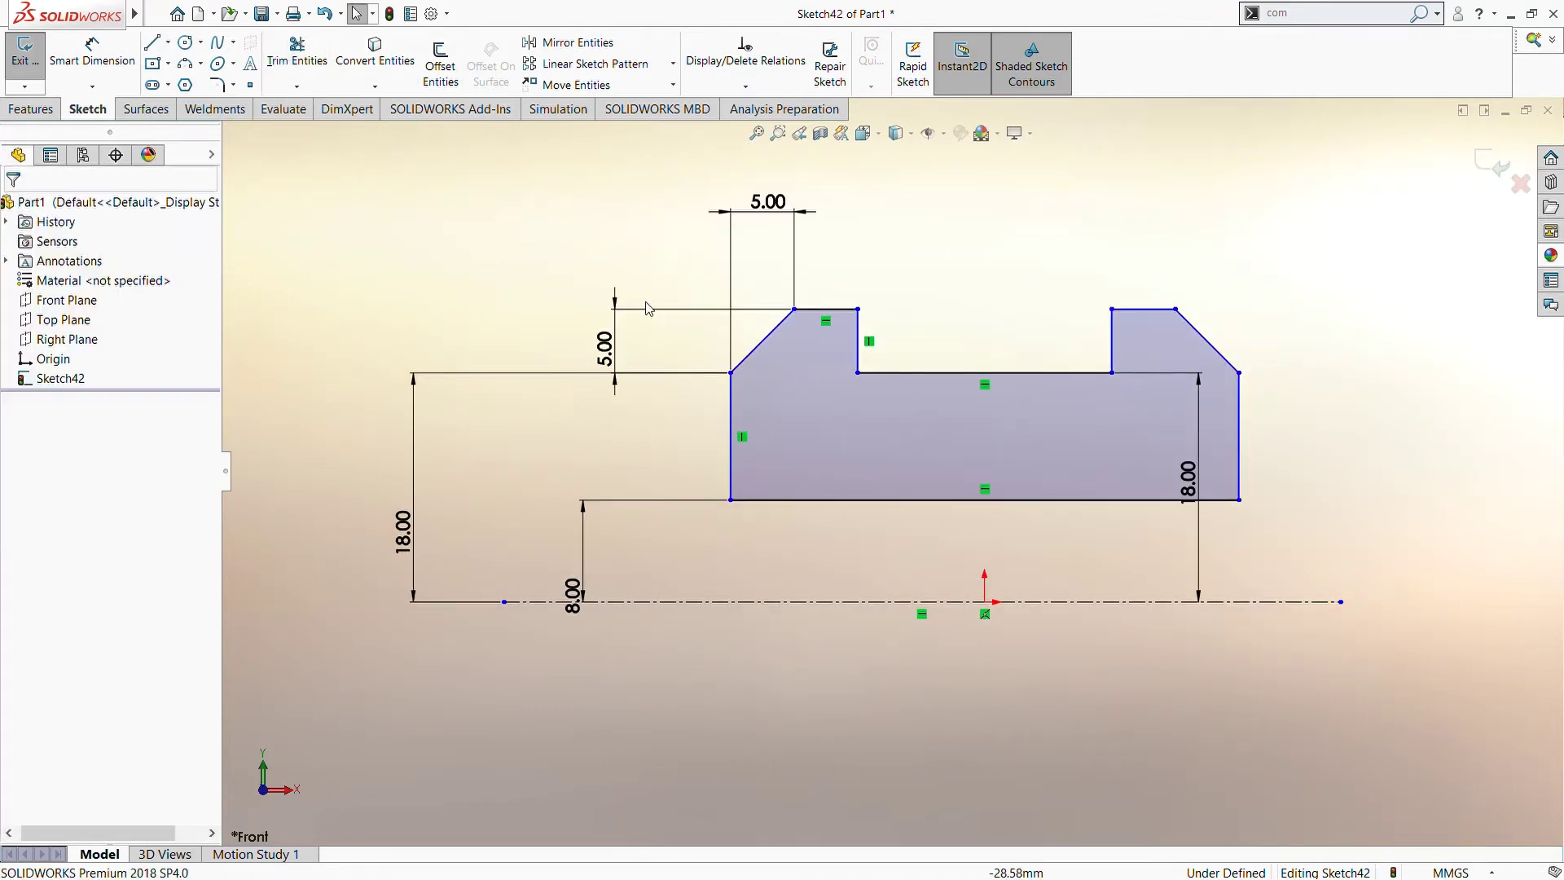
Step: Revolve the profile 360° about the centerline into the solid Revolve3
{"action": "left_click", "coordinate": [31, 109]}
{"action": "left_click", "coordinate": [92, 61]}
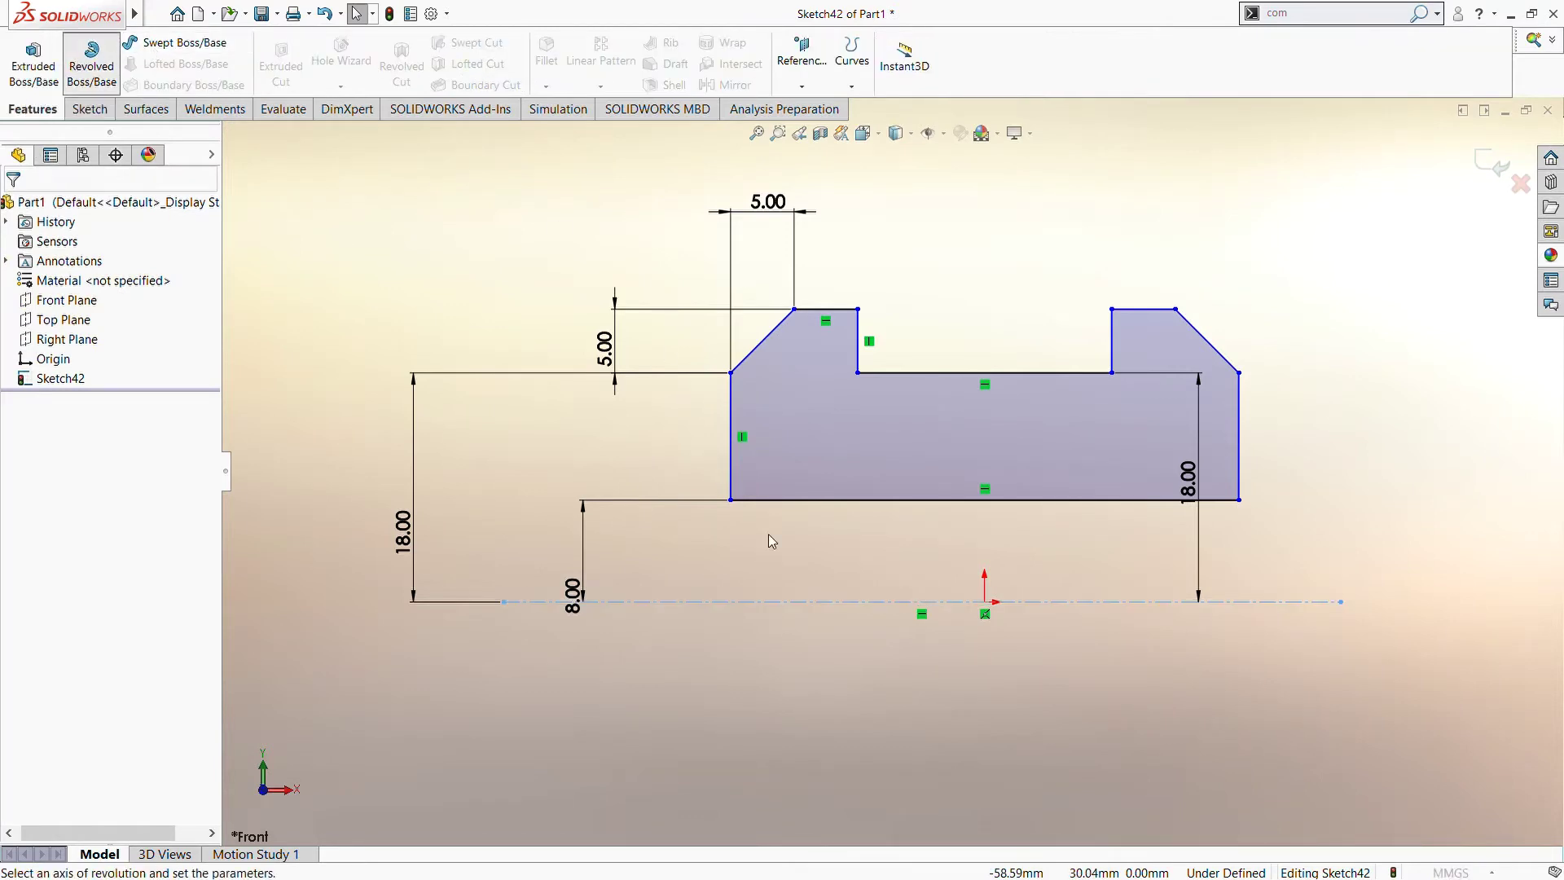
{"action": "left_click", "coordinate": [15, 208]}
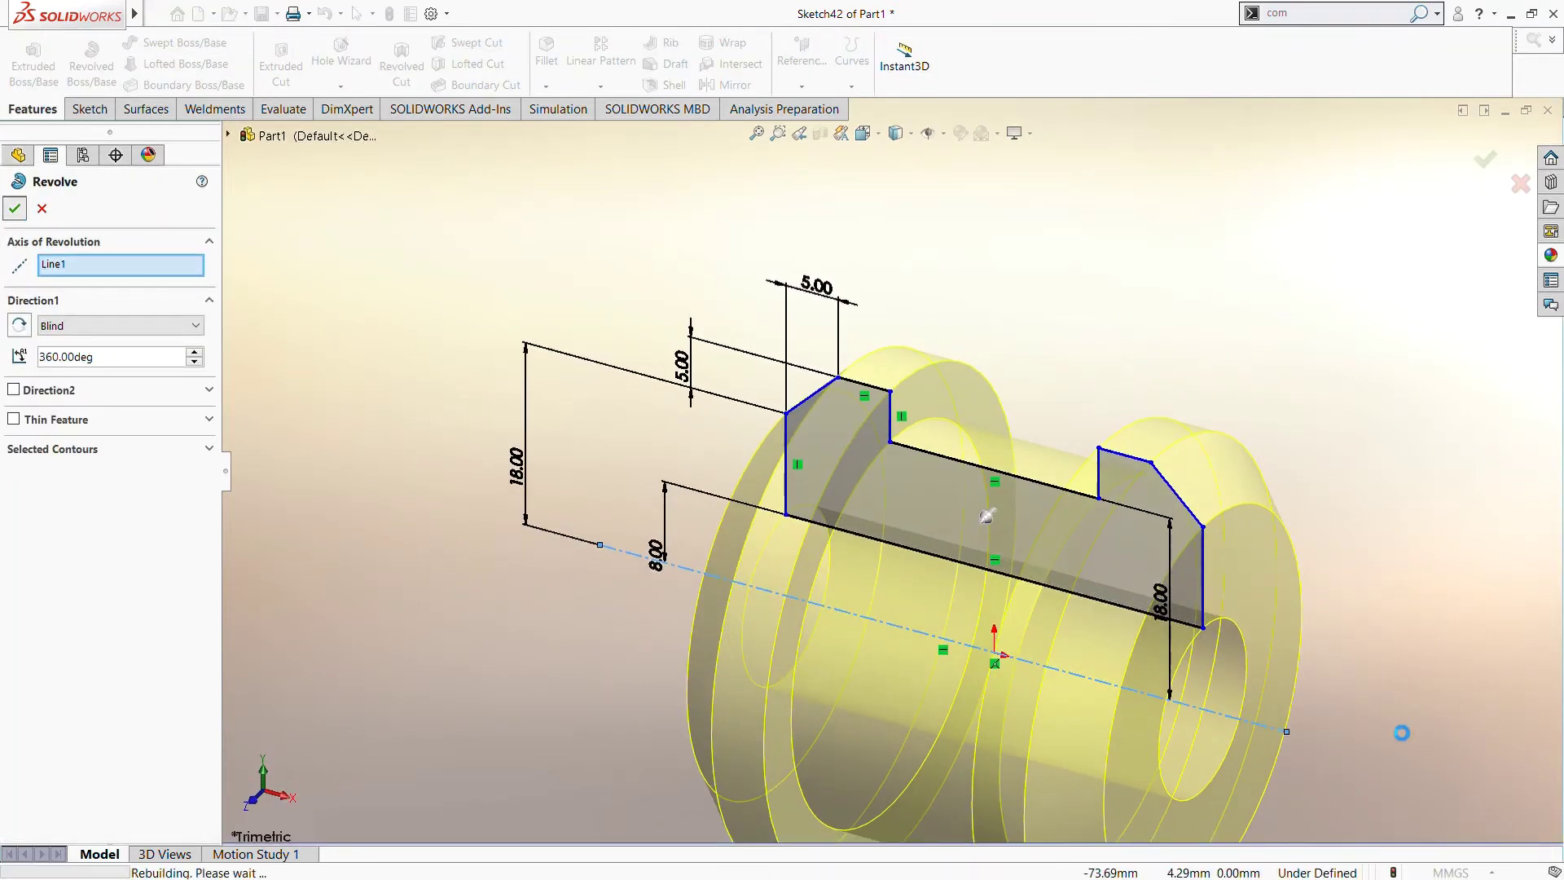
{"action": "left_click", "coordinate": [78, 339]}
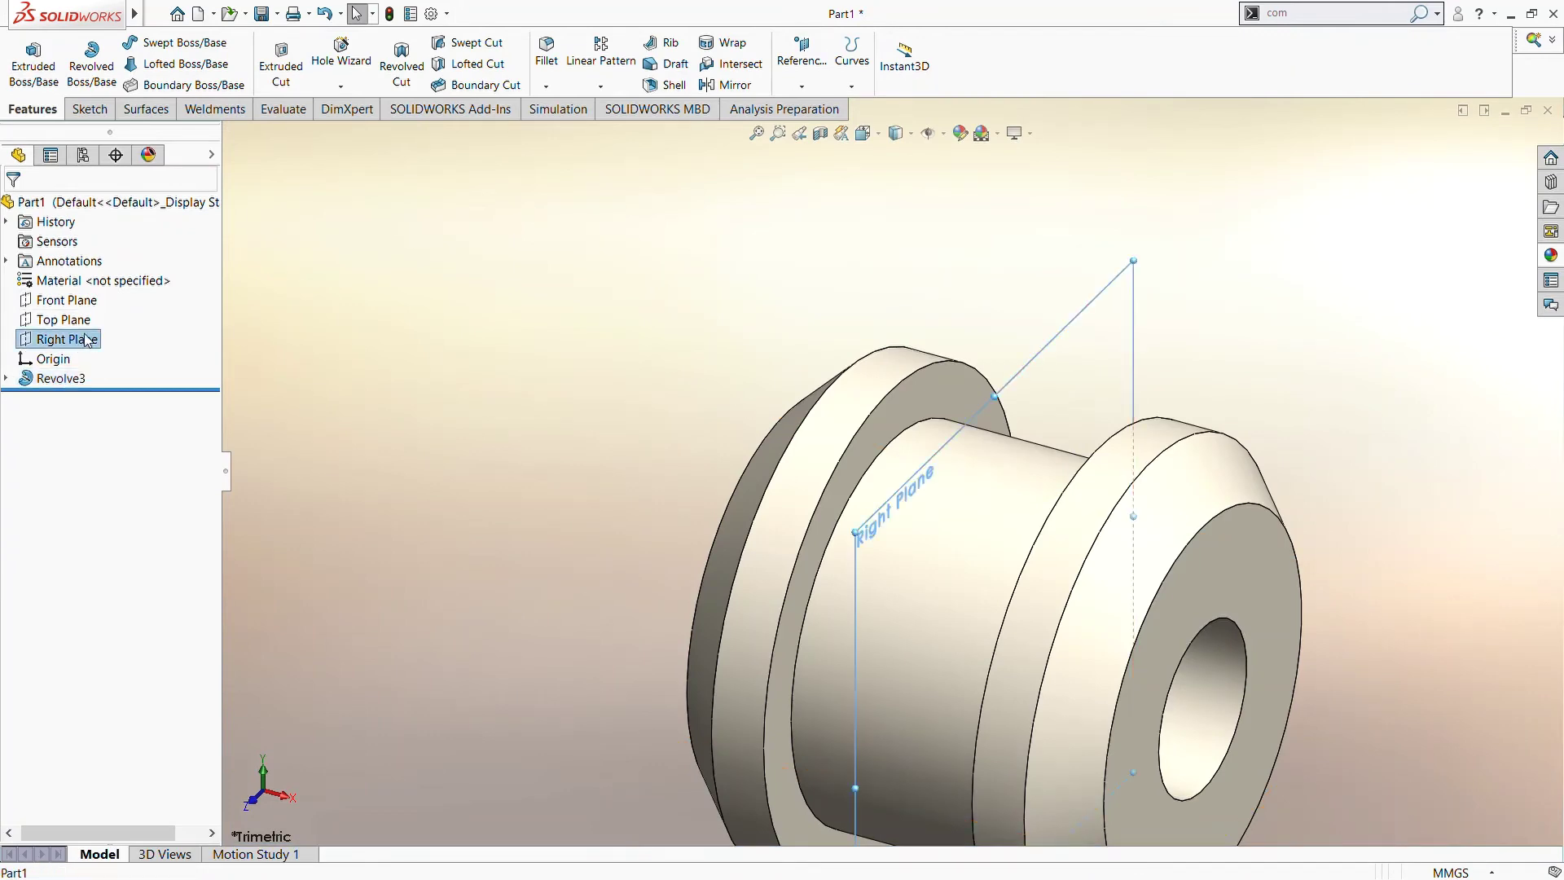
Step: Start Sketch43 on the Right Plane, view it face-on, and draw a small circle on the flange ring
{"action": "left_click", "coordinate": [81, 425]}
{"action": "left_click", "coordinate": [77, 397]}
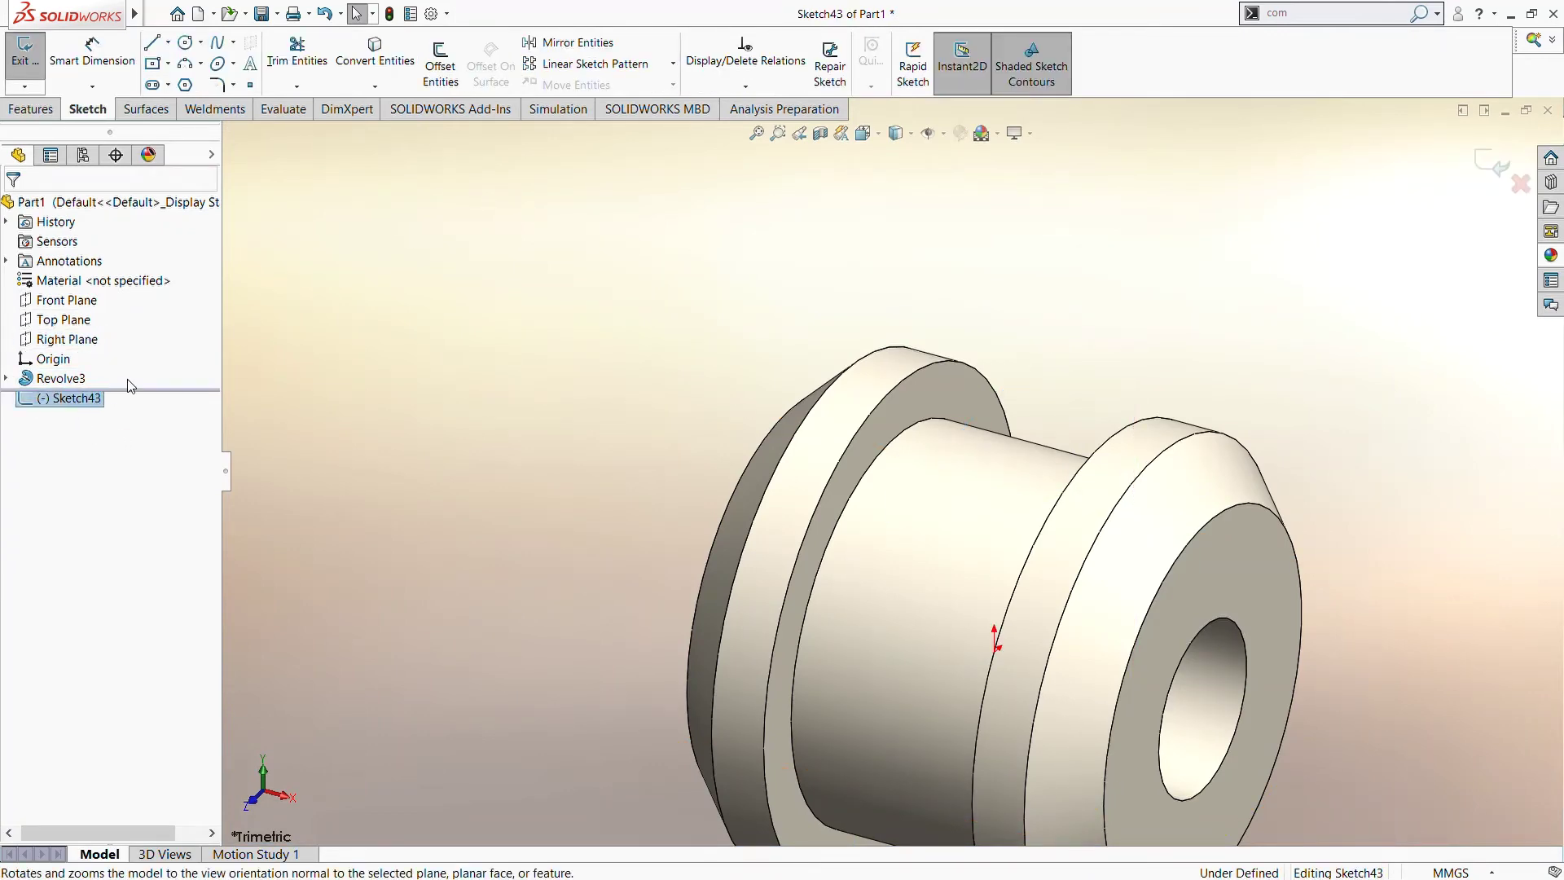
{"action": "left_click", "coordinate": [128, 387]}
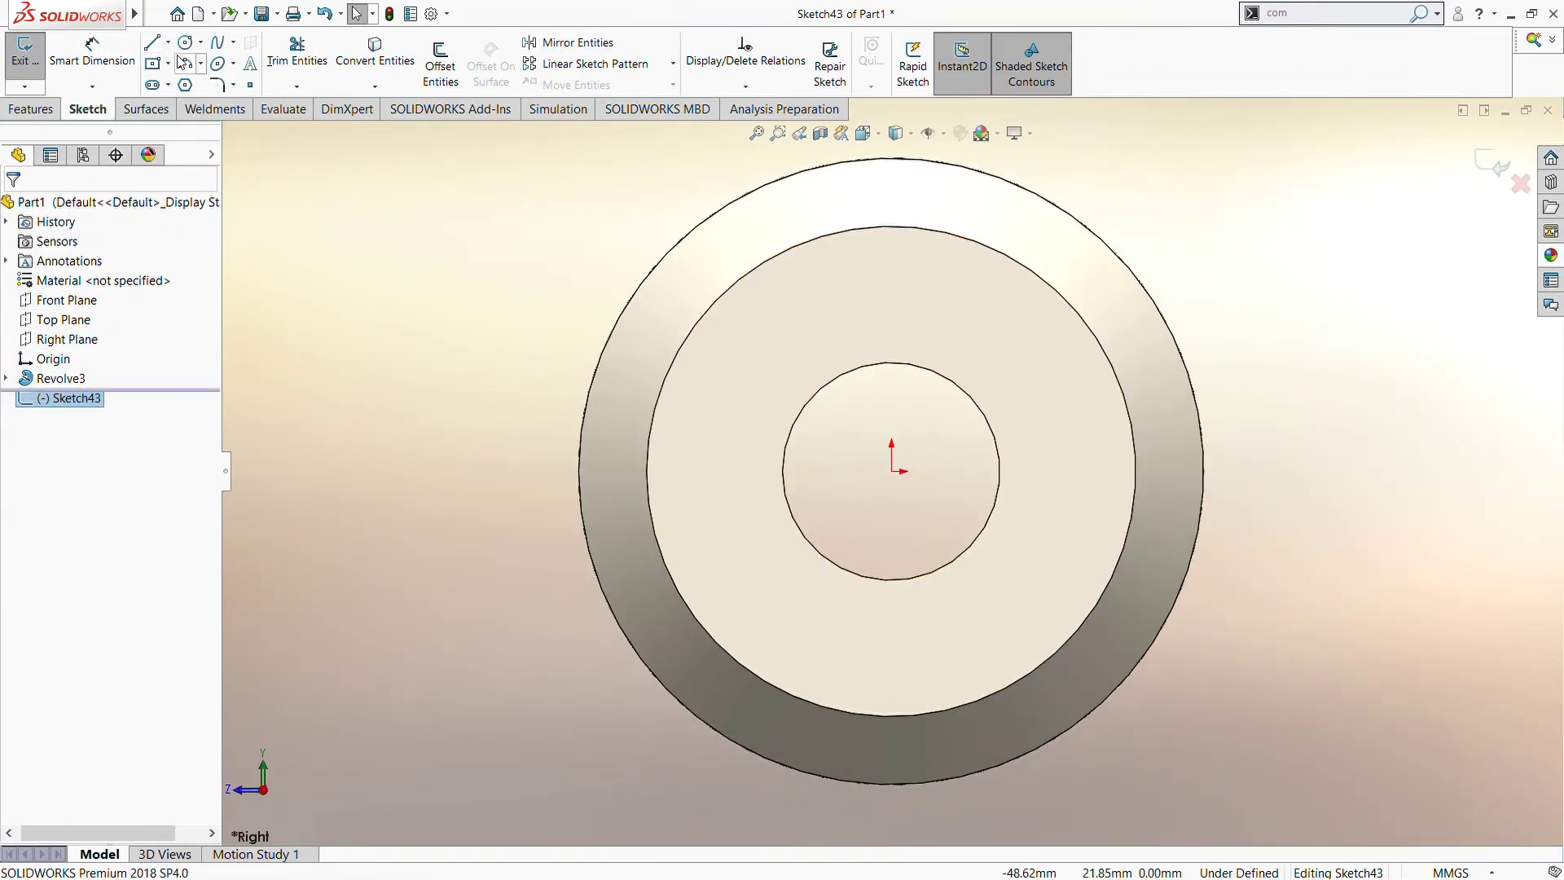
{"action": "left_click", "coordinate": [185, 44]}
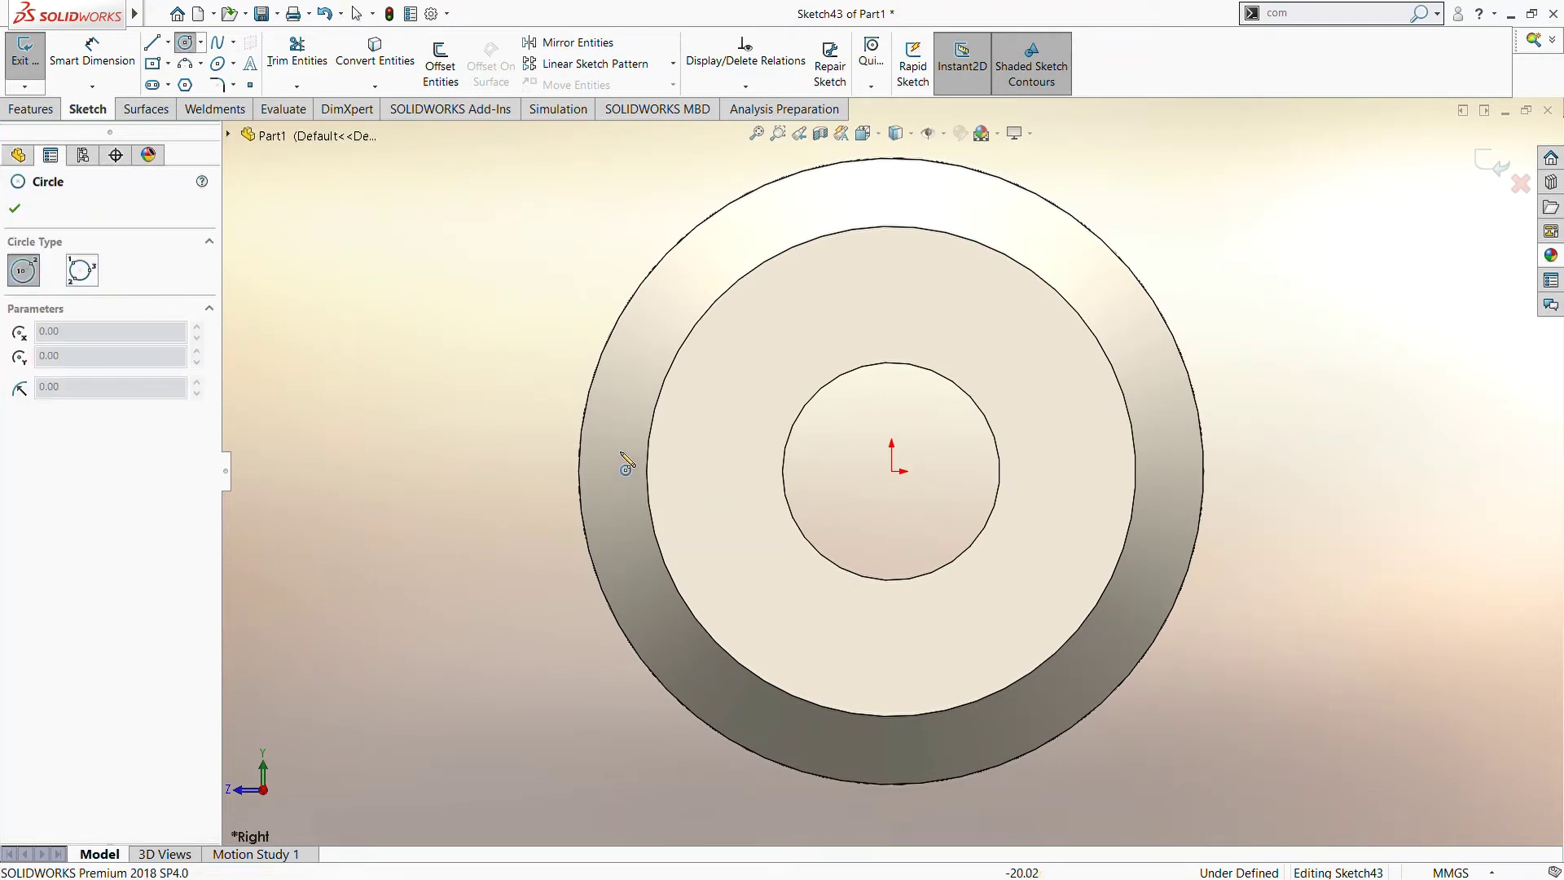
{"action": "left_click", "coordinate": [621, 470]}
Step: Dimension the circle to Ø2 mm and 20.5 mm horizontally from the origin
{"action": "left_click", "coordinate": [92, 53]}
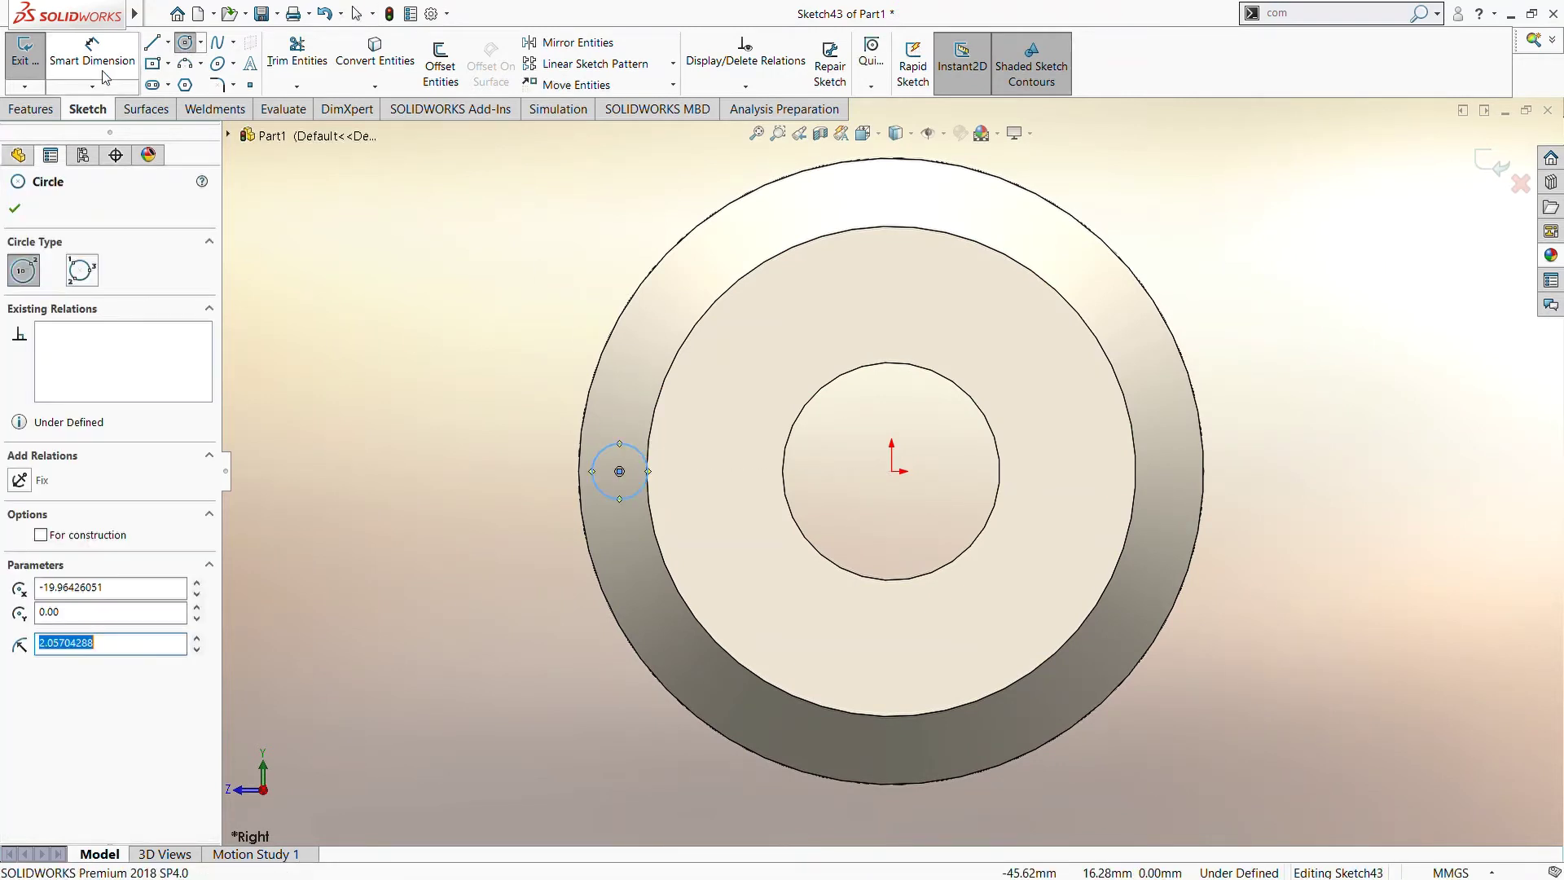
{"action": "left_click", "coordinate": [648, 461]}
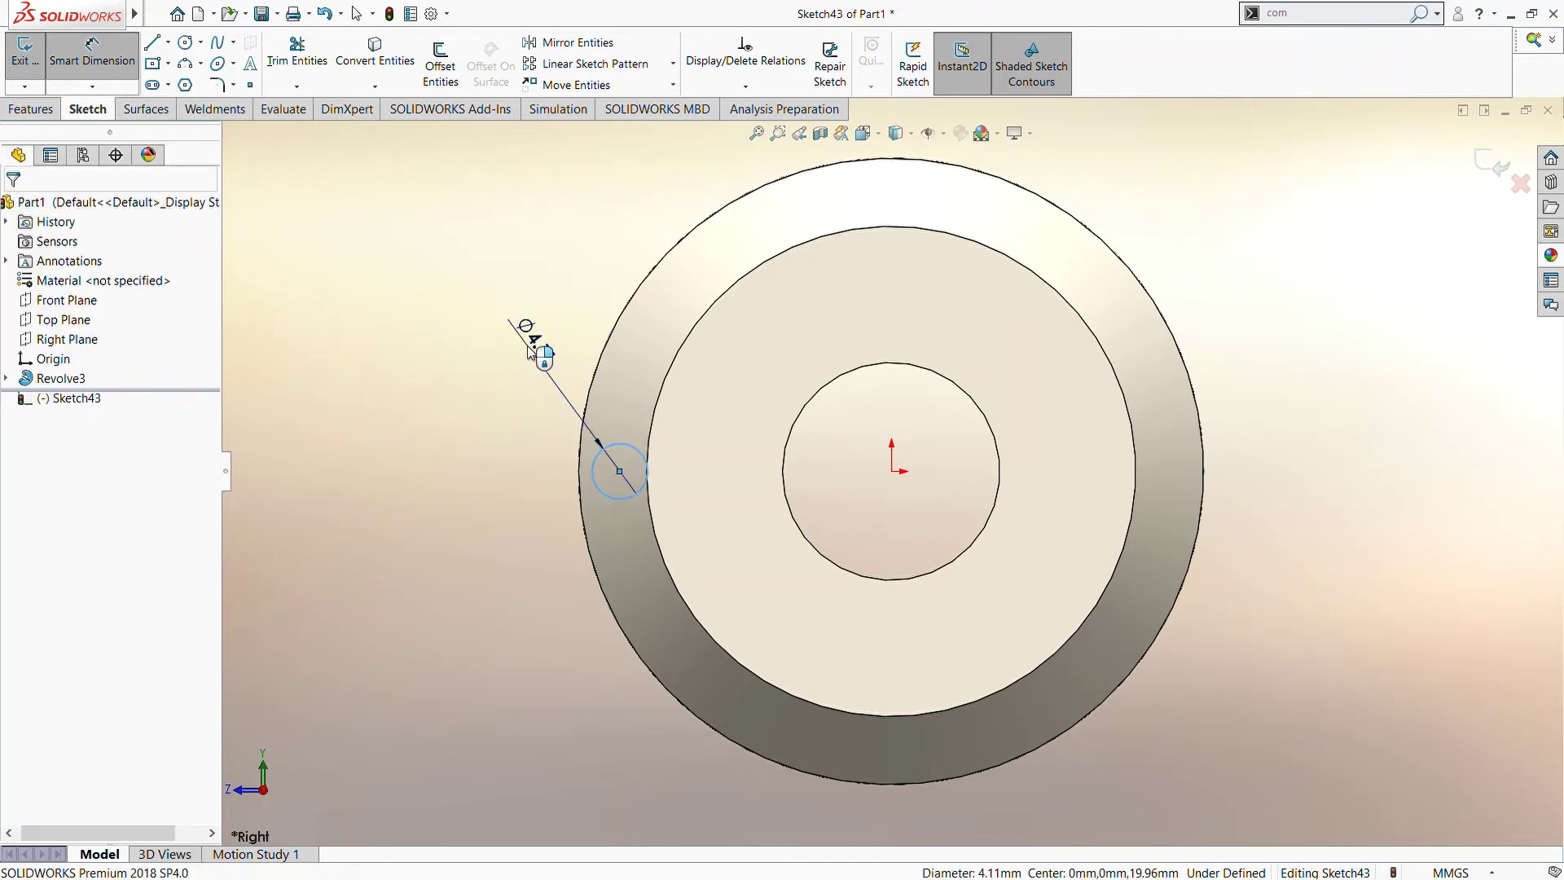
{"action": "left_click", "coordinate": [531, 350]}
{"action": "type", "text": "2"}
{"action": "key", "text": "Return"}
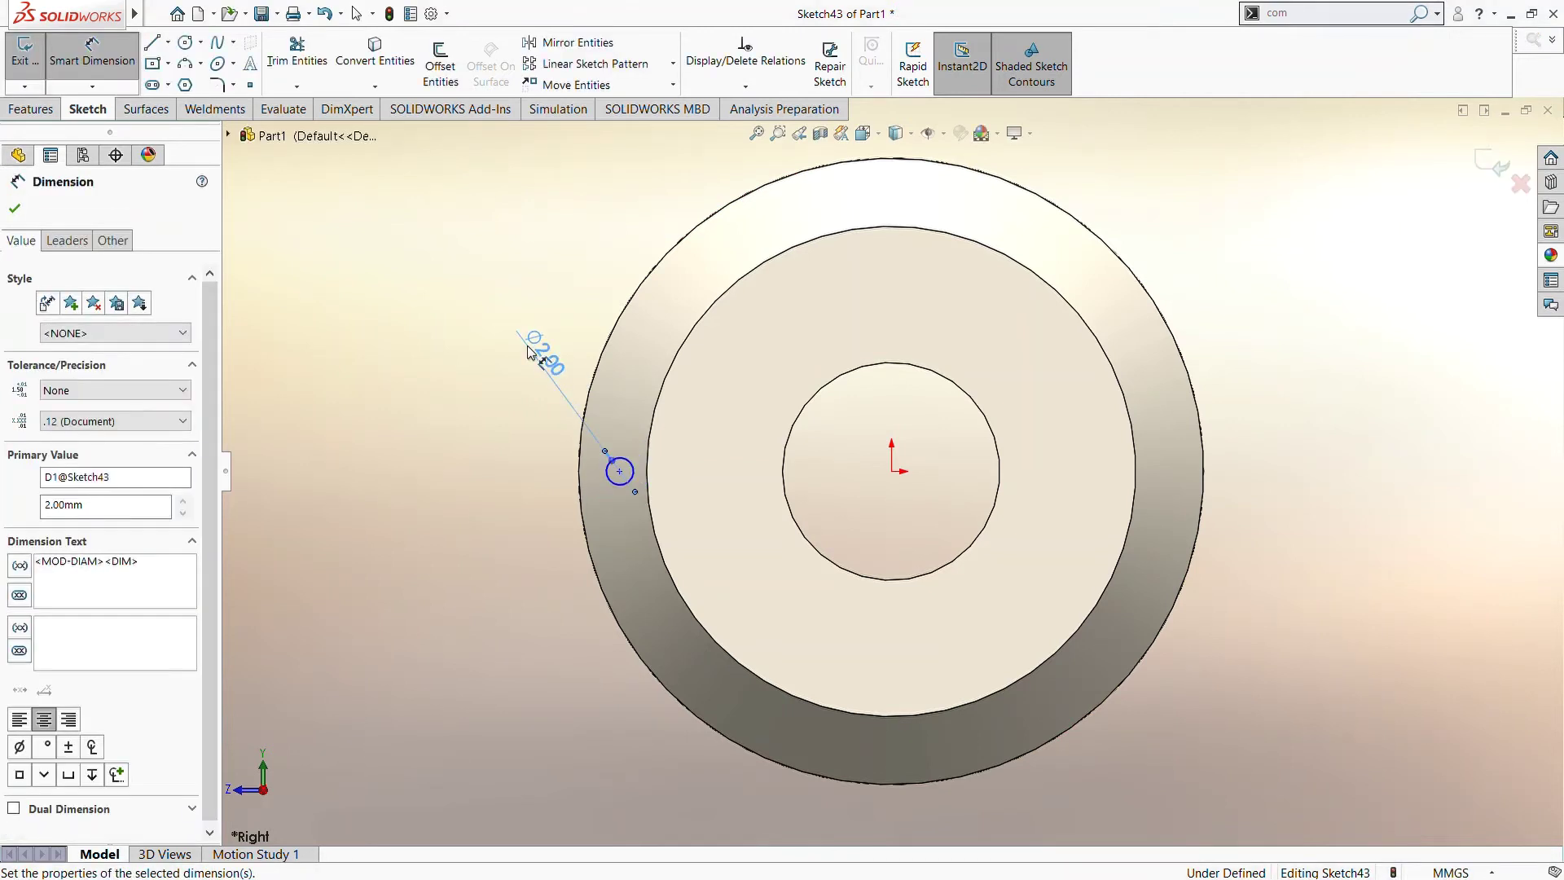
{"action": "left_click", "coordinate": [620, 471]}
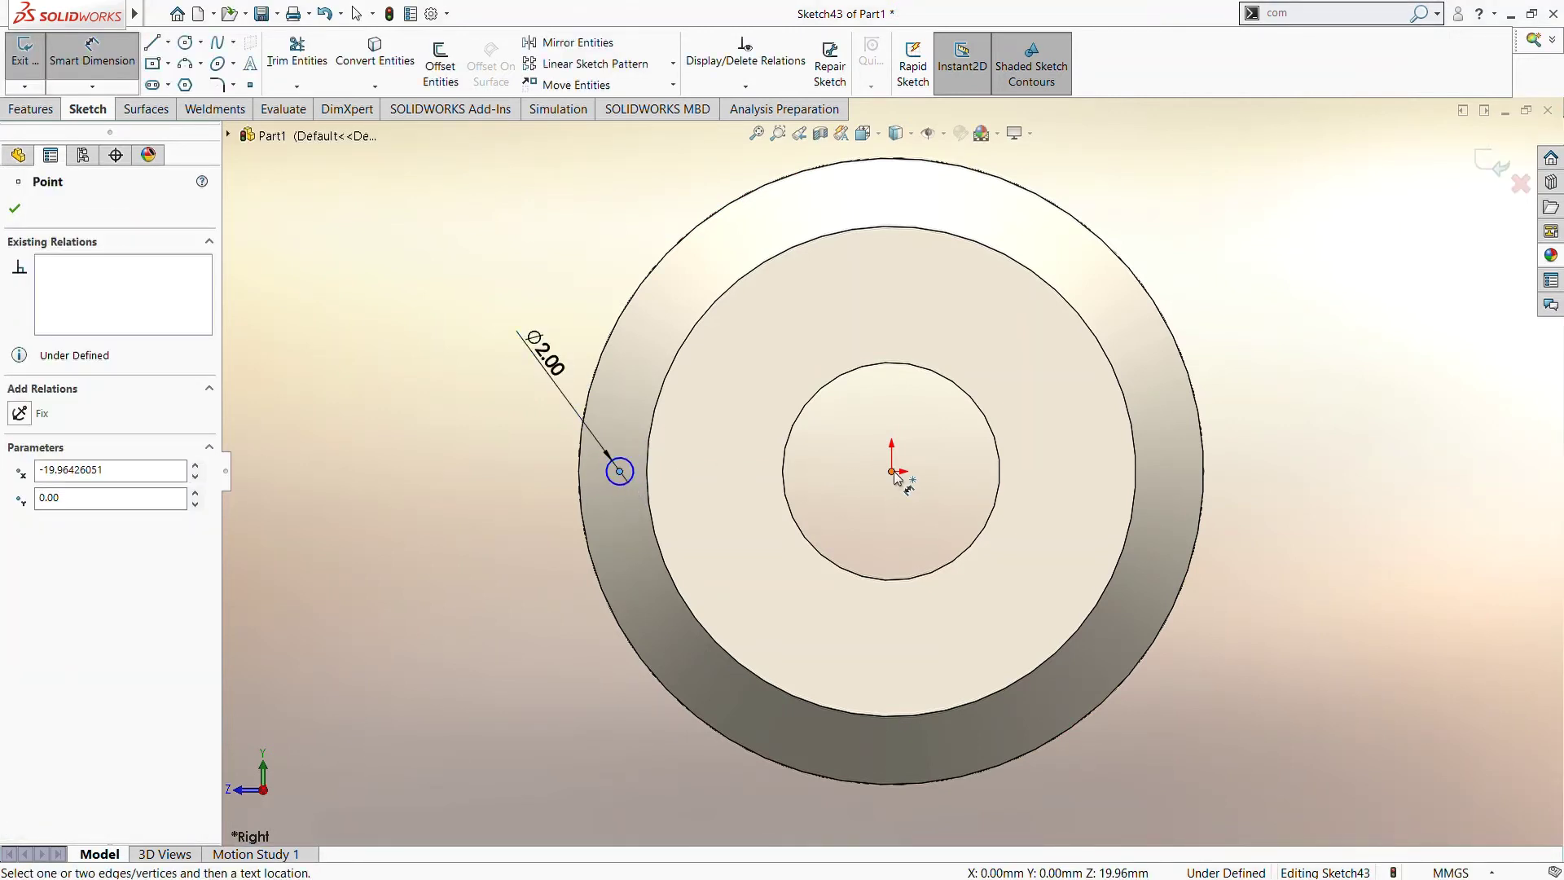
{"action": "left_click", "coordinate": [892, 470]}
{"action": "left_click", "coordinate": [851, 594]}
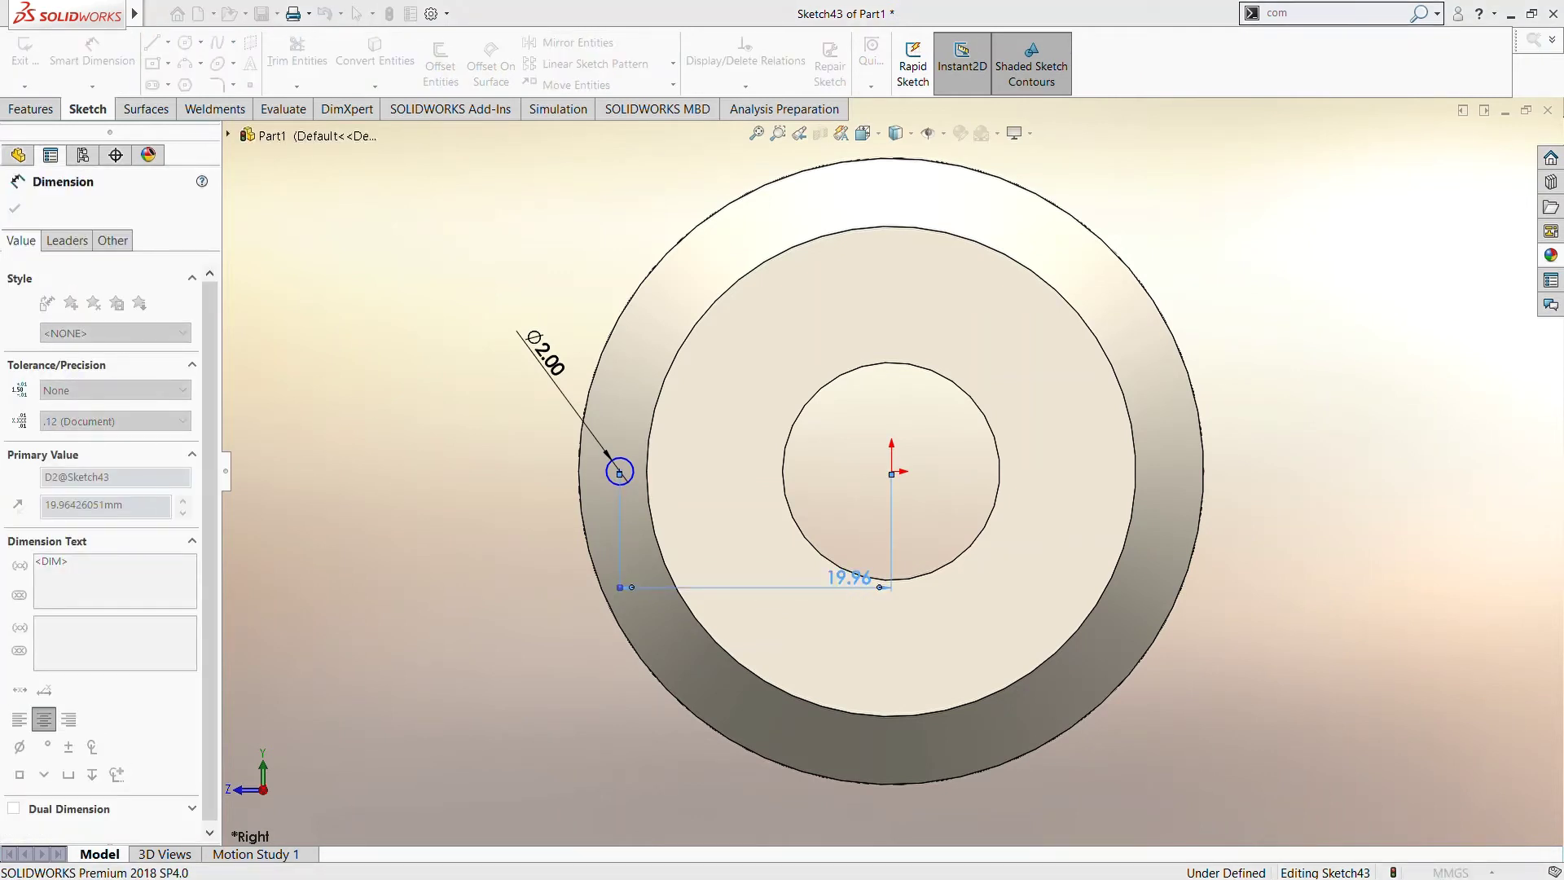
{"action": "type", "text": "20.5"}
{"action": "key", "text": "Return"}
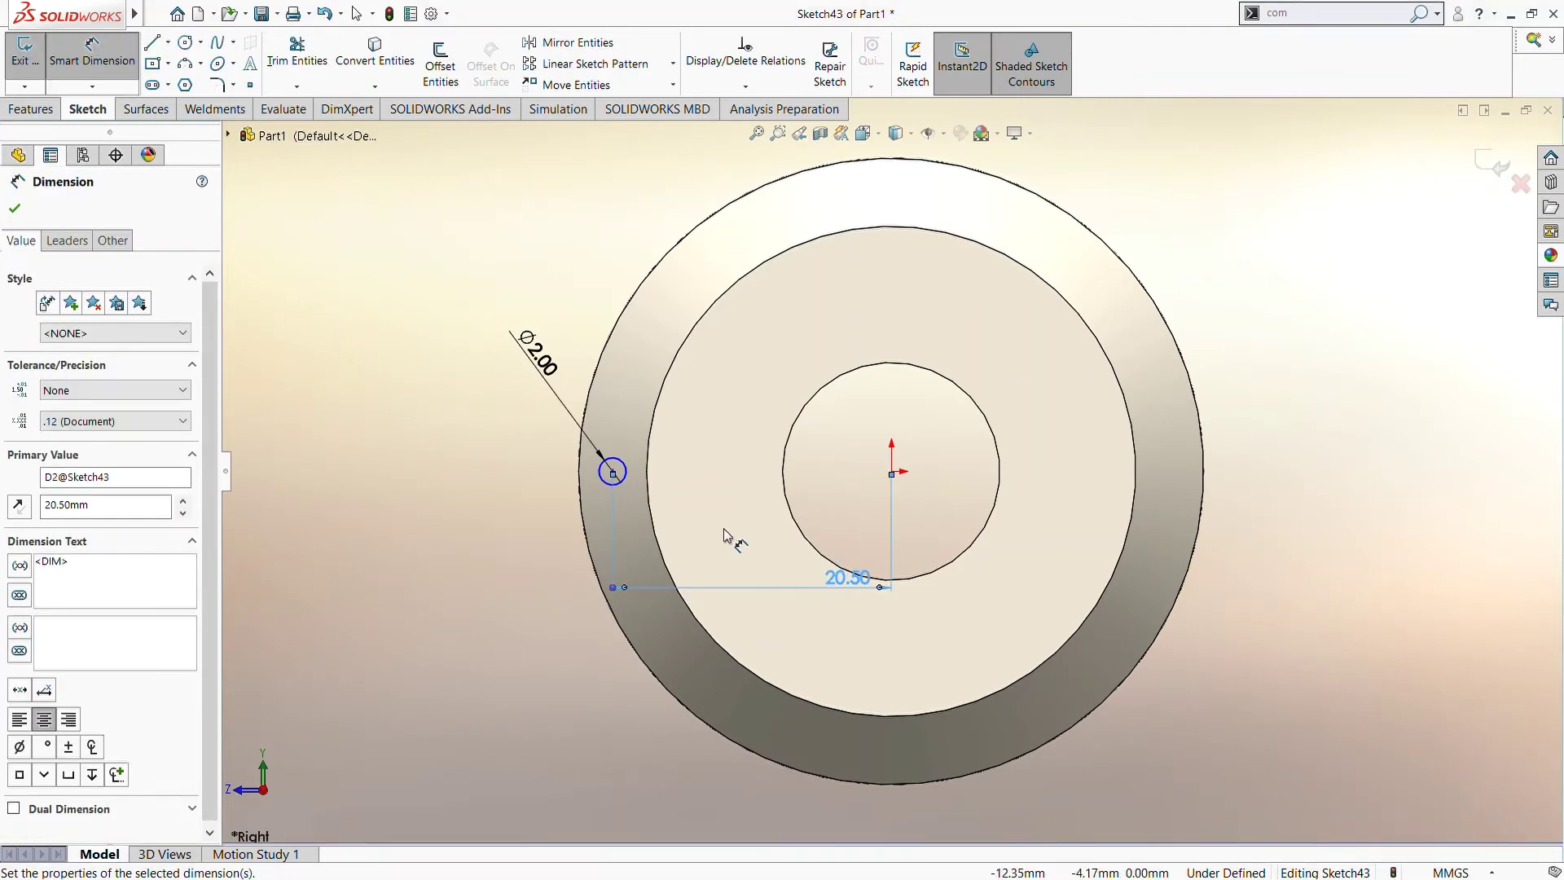
{"action": "left_click", "coordinate": [42, 112]}
Step: Extrude the circle 20 mm Mid Plane into a pin, Boss-Extrude3
{"action": "left_click", "coordinate": [32, 64]}
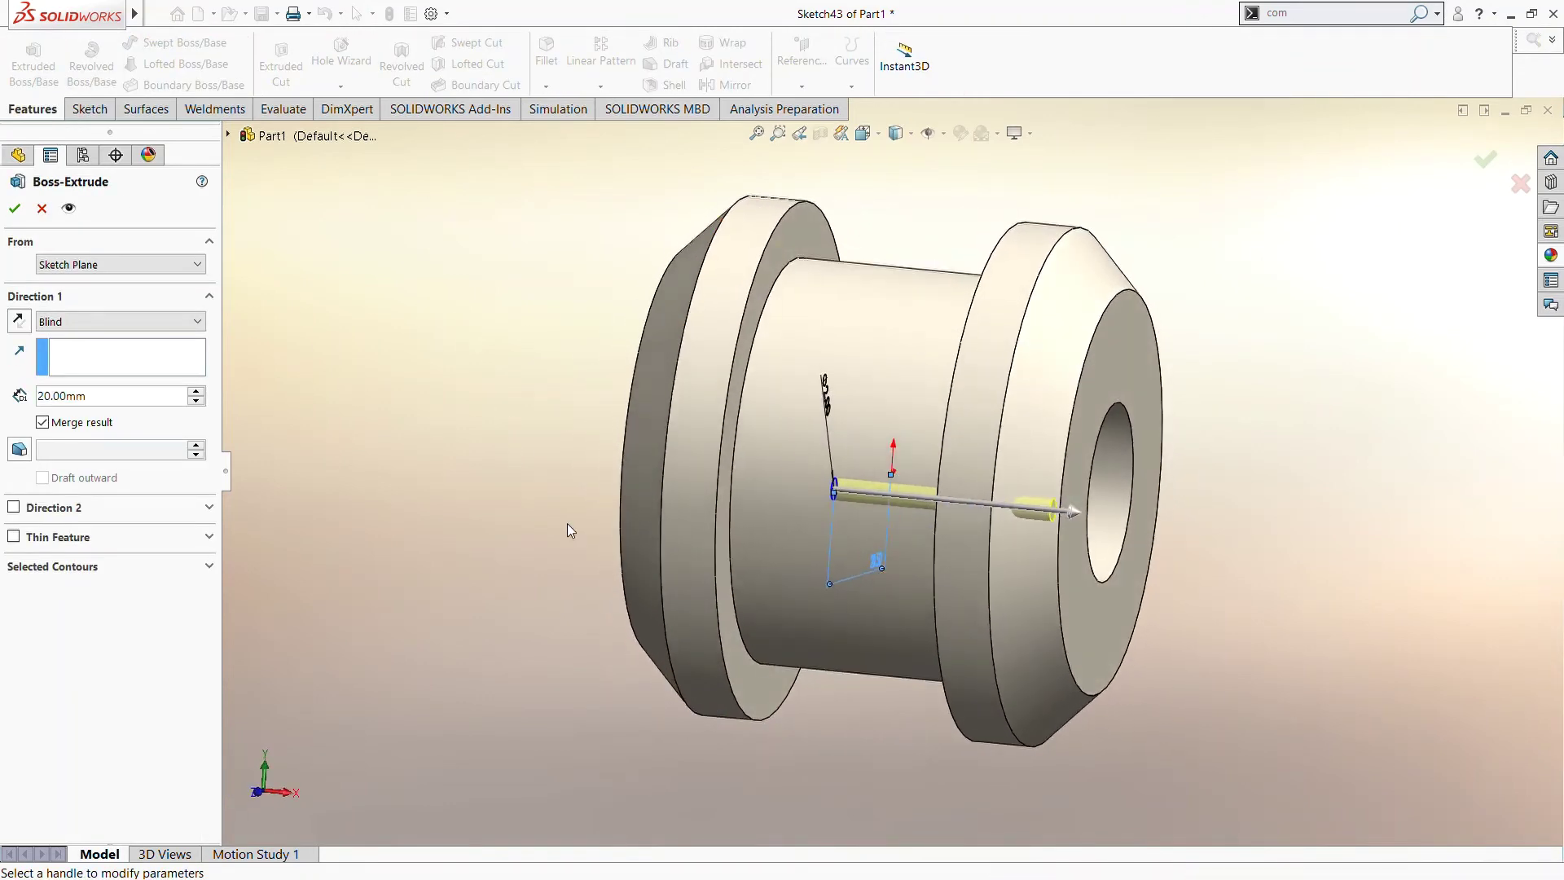
{"action": "left_click", "coordinate": [163, 320]}
{"action": "left_click", "coordinate": [128, 421]}
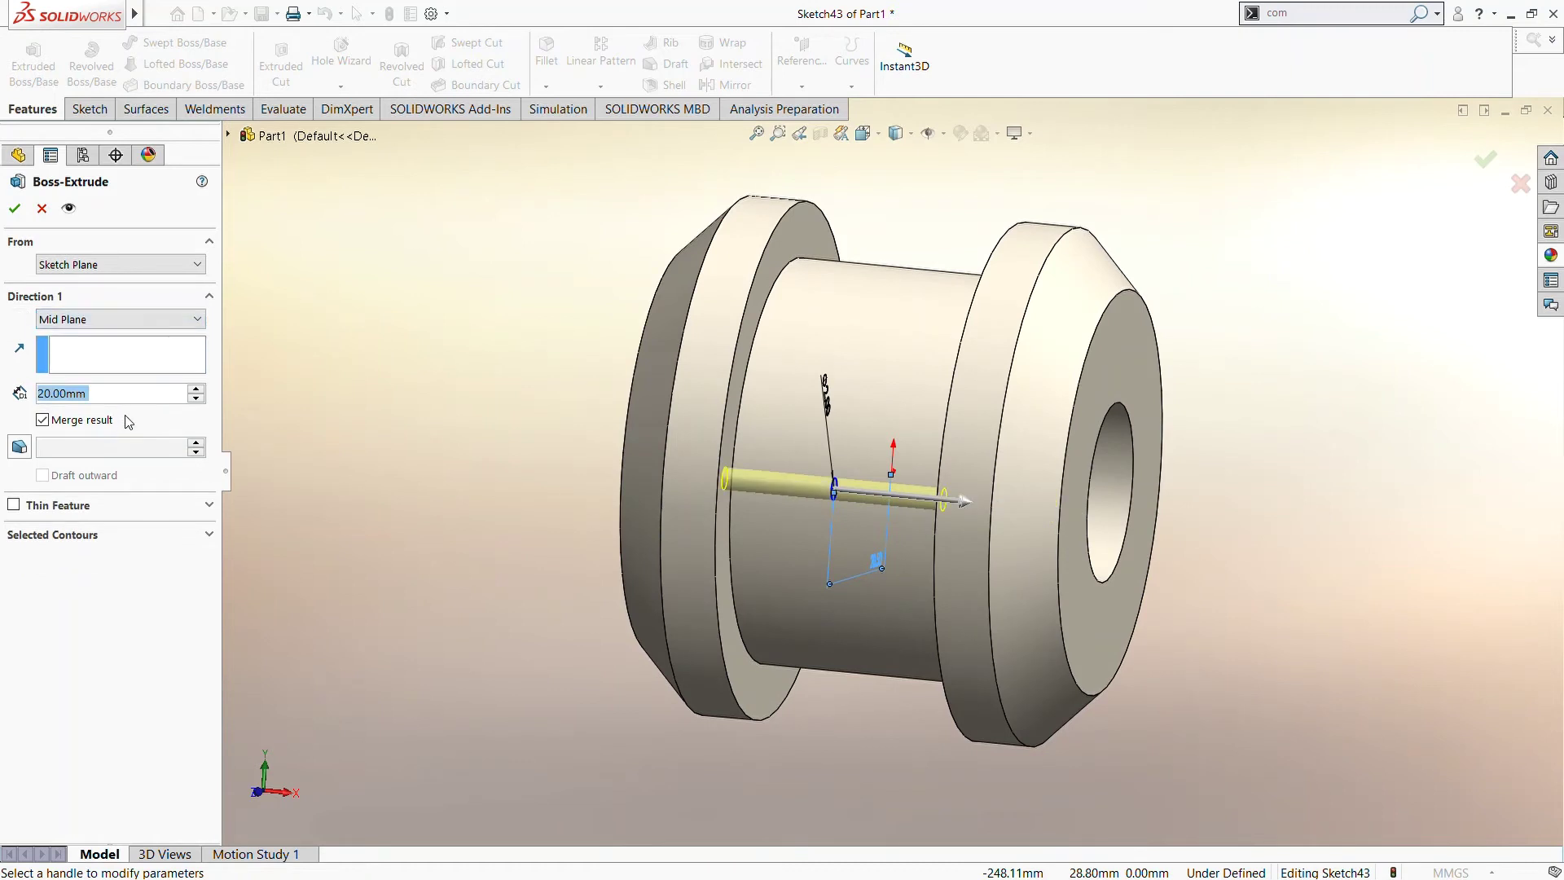
{"action": "left_click", "coordinate": [14, 208]}
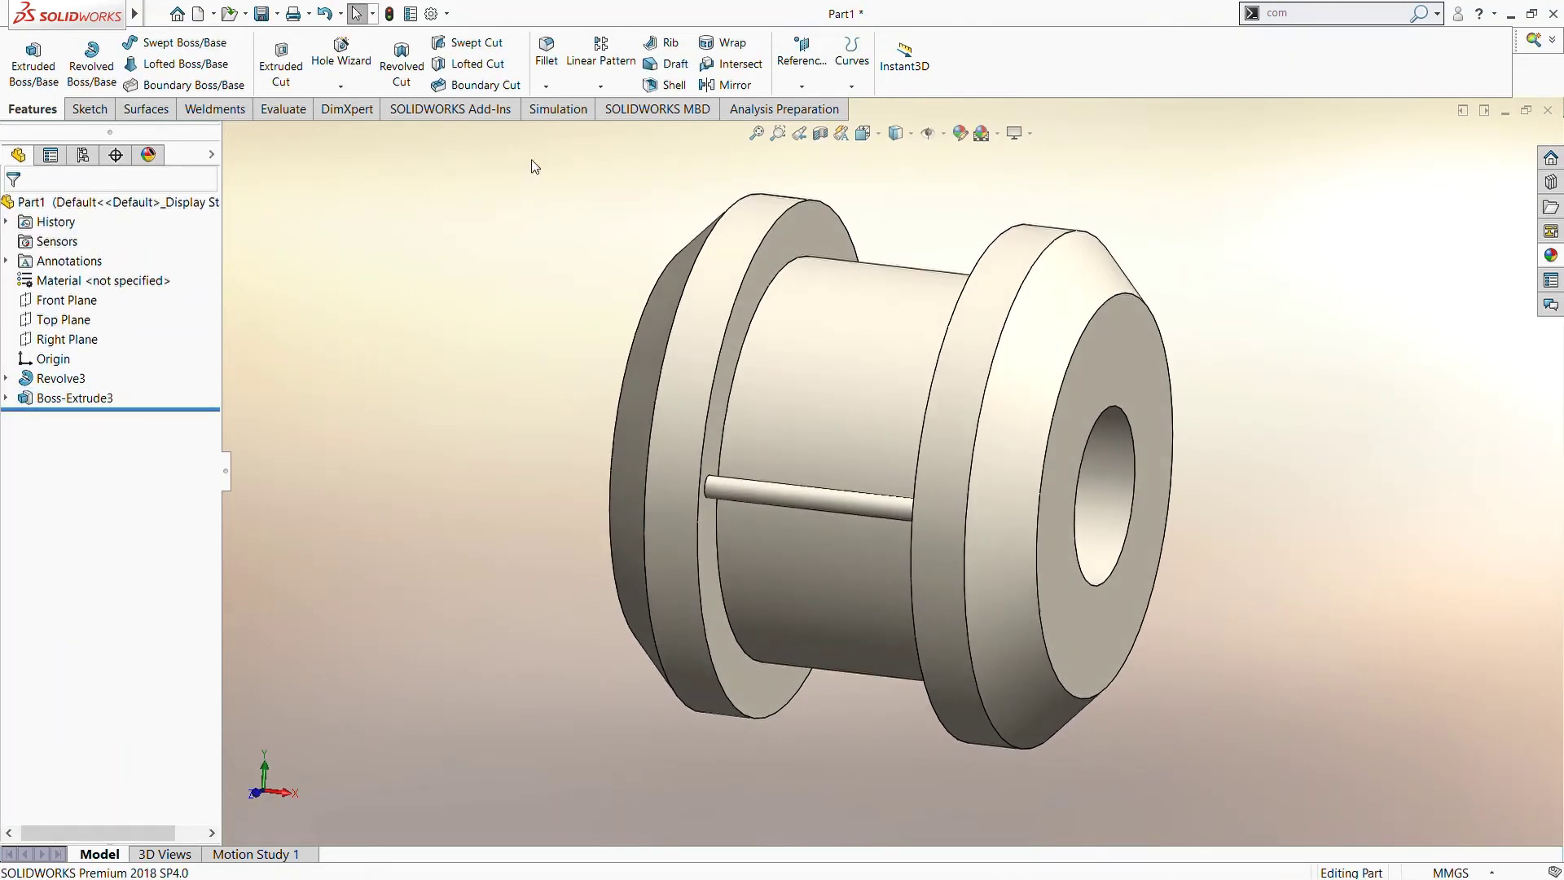
Step: Circular-pattern the pin 20 times over 360° about the flange edge as CirPattern2
{"action": "left_click", "coordinate": [602, 87]}
{"action": "left_click", "coordinate": [623, 124]}
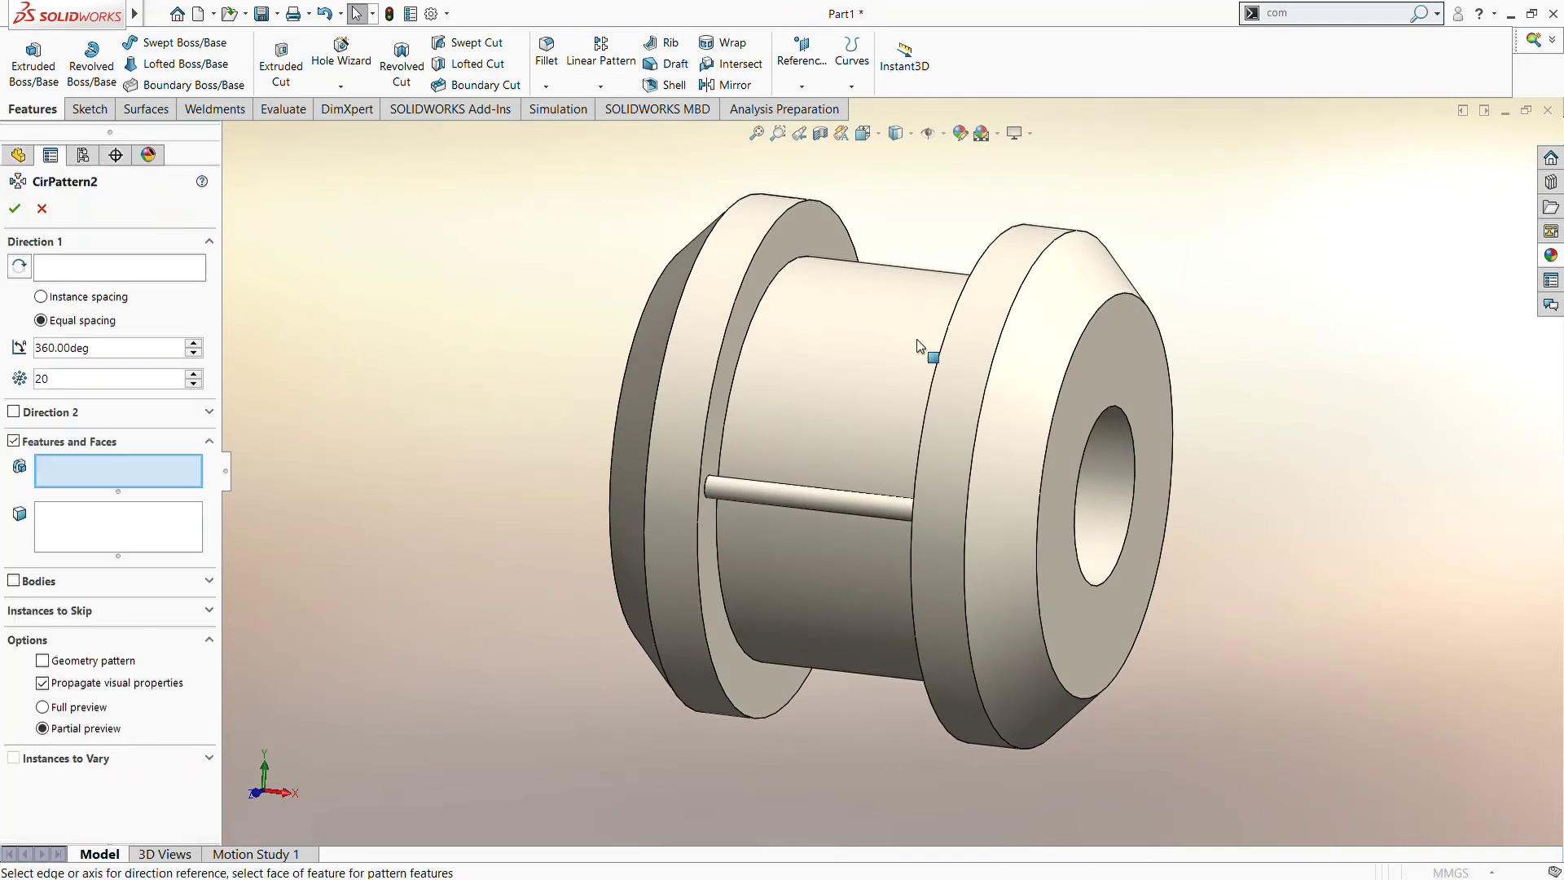
{"action": "left_click", "coordinate": [814, 494]}
{"action": "left_click", "coordinate": [123, 265]}
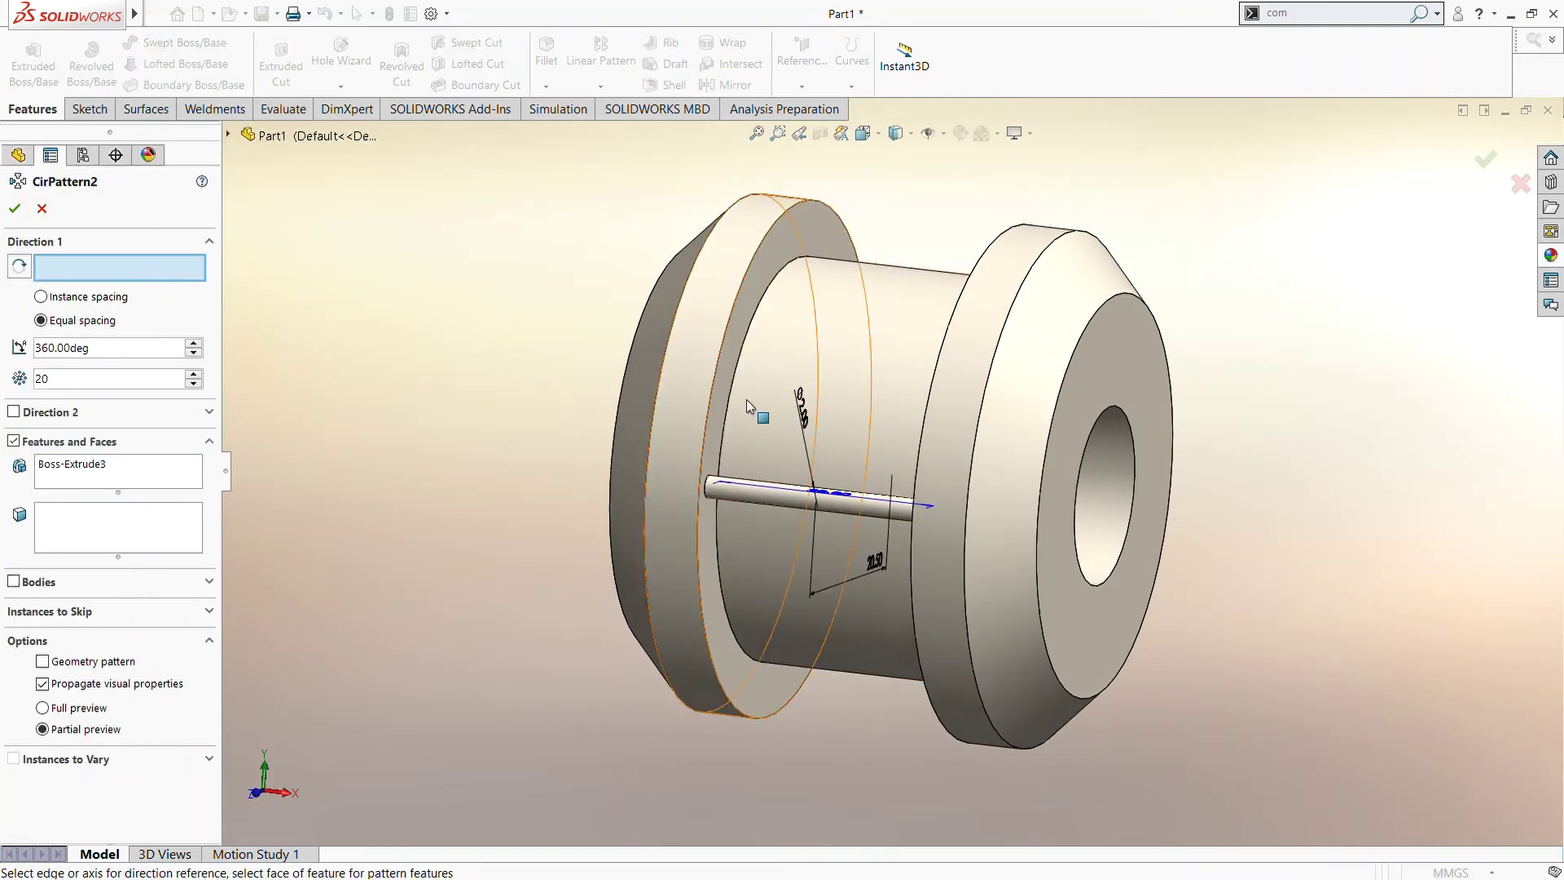
{"action": "left_click", "coordinate": [708, 402]}
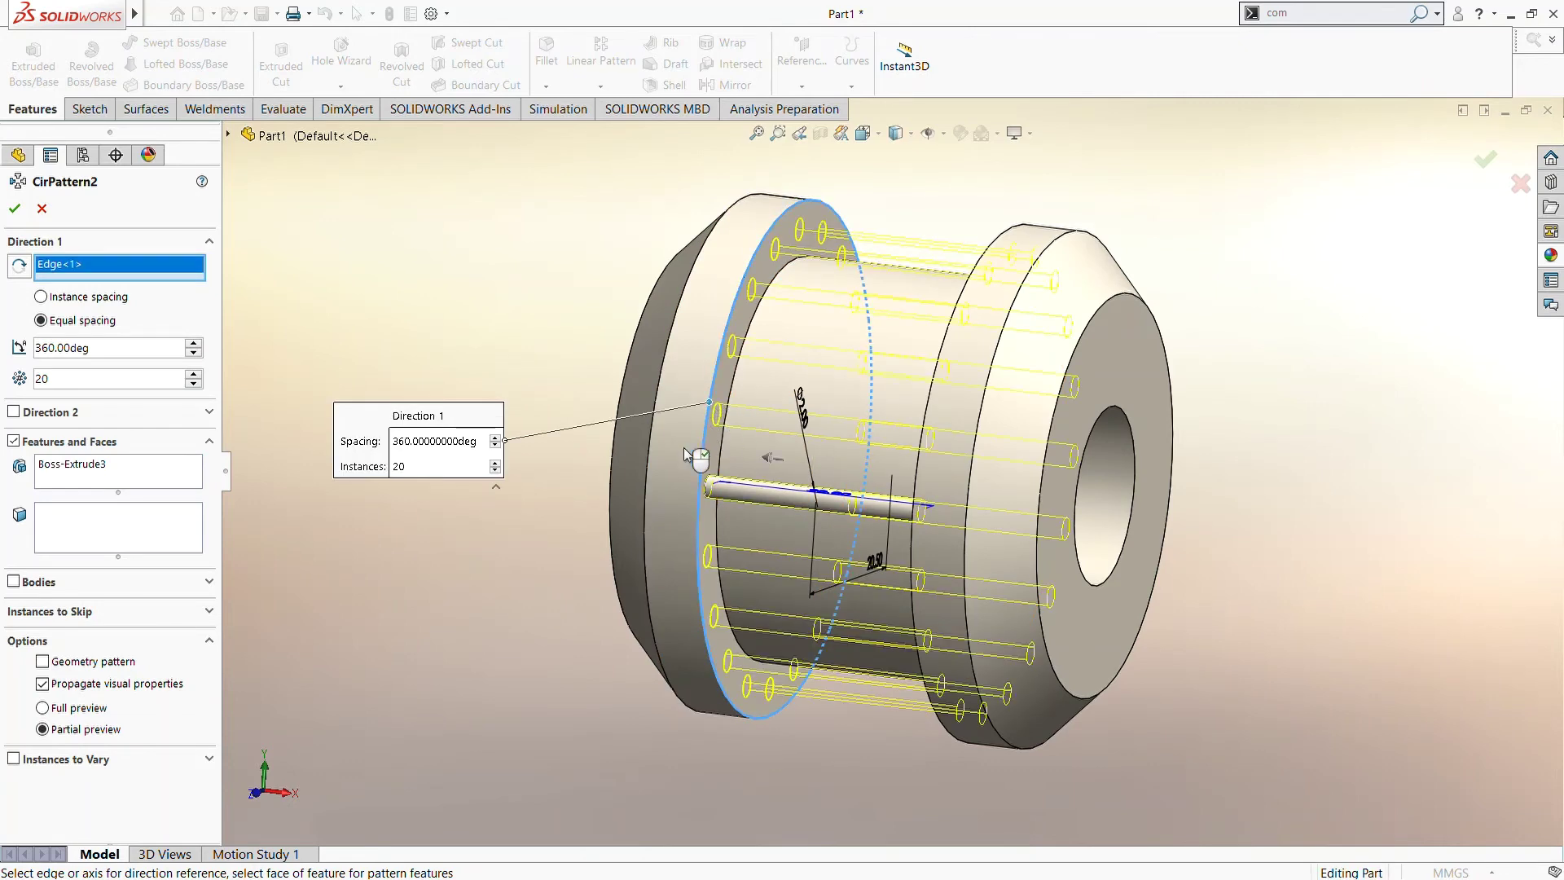
{"action": "mouse_move", "coordinate": [505, 500]}
{"action": "middle_mouse_down"}
{"action": "mouse_move", "coordinate": [440, 332]}
{"action": "mouse_move", "coordinate": [220, 409]}
{"action": "middle_mouse_up"}
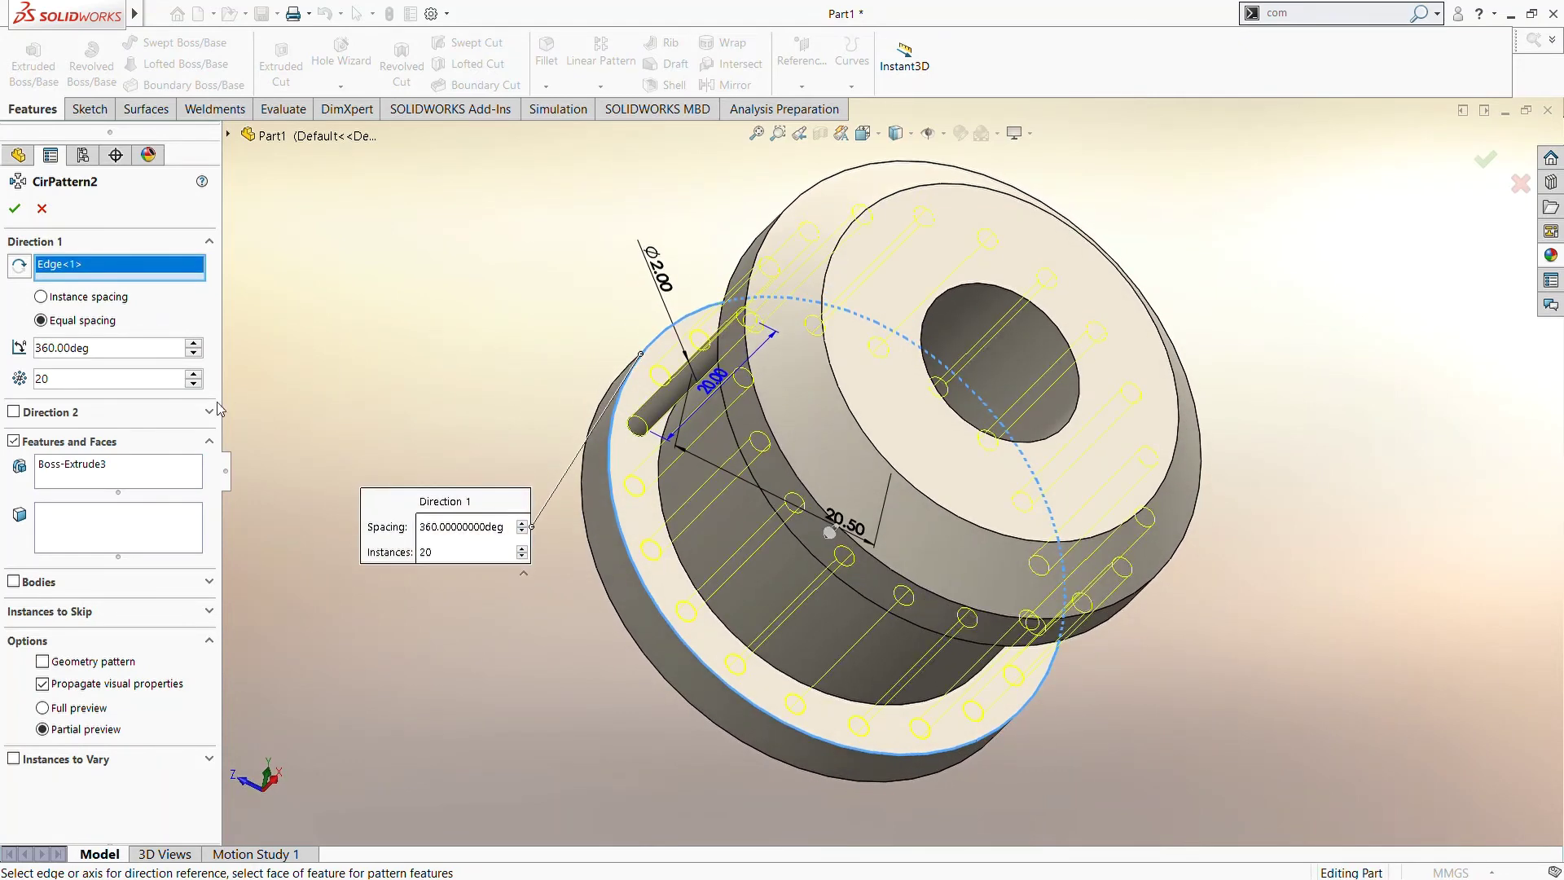
{"action": "left_click", "coordinate": [14, 210]}
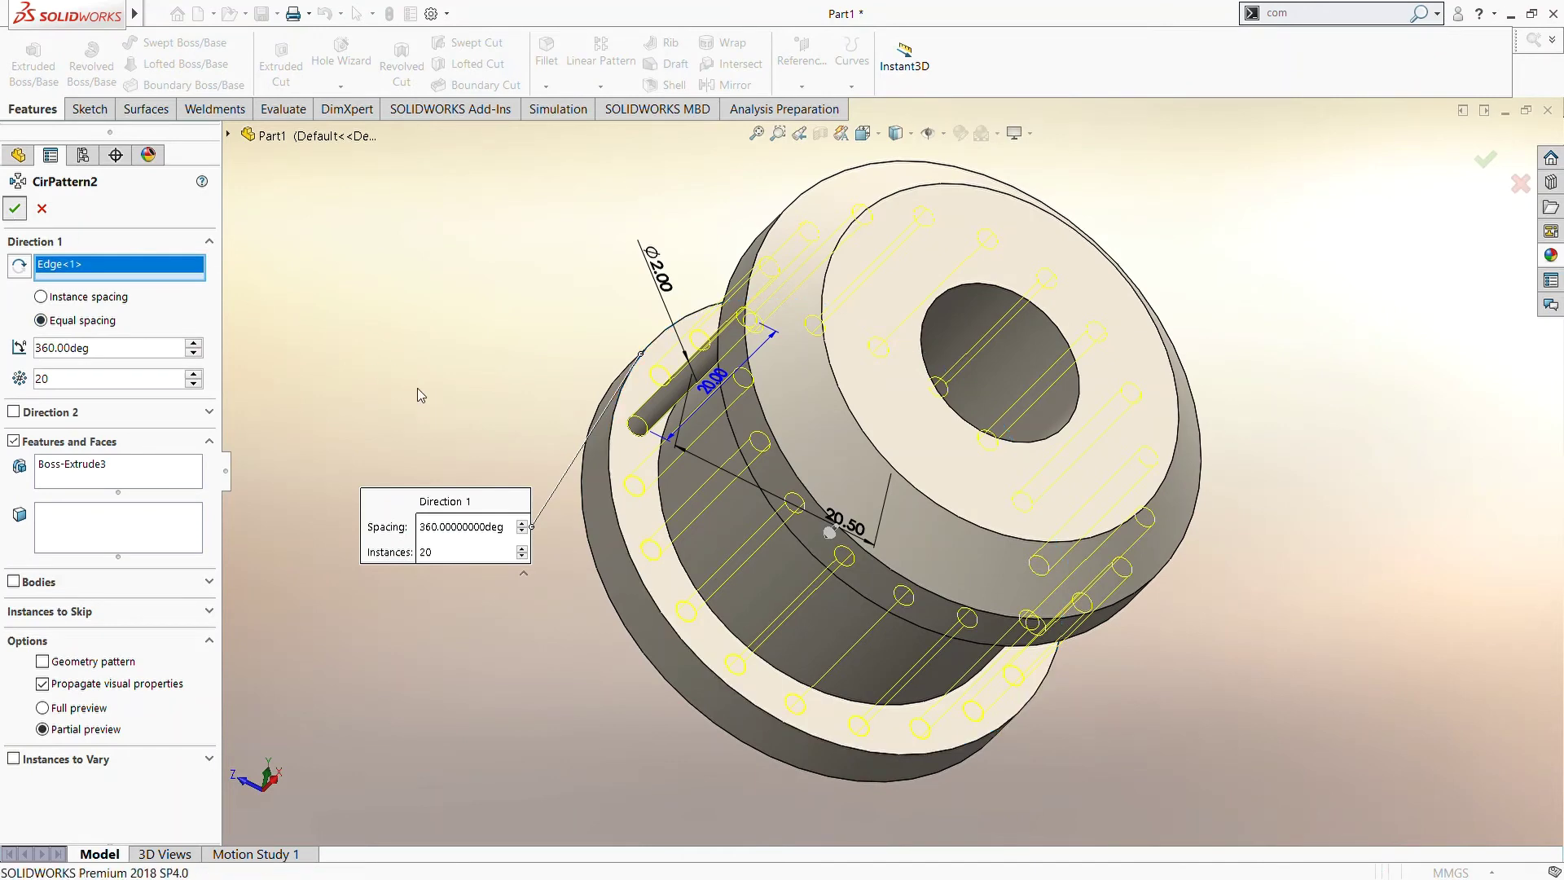
{"action": "mouse_move", "coordinate": [1245, 609]}
{"action": "middle_mouse_down"}
{"action": "mouse_move", "coordinate": [1155, 496]}
{"action": "mouse_move", "coordinate": [1475, 316]}
{"action": "middle_mouse_up"}
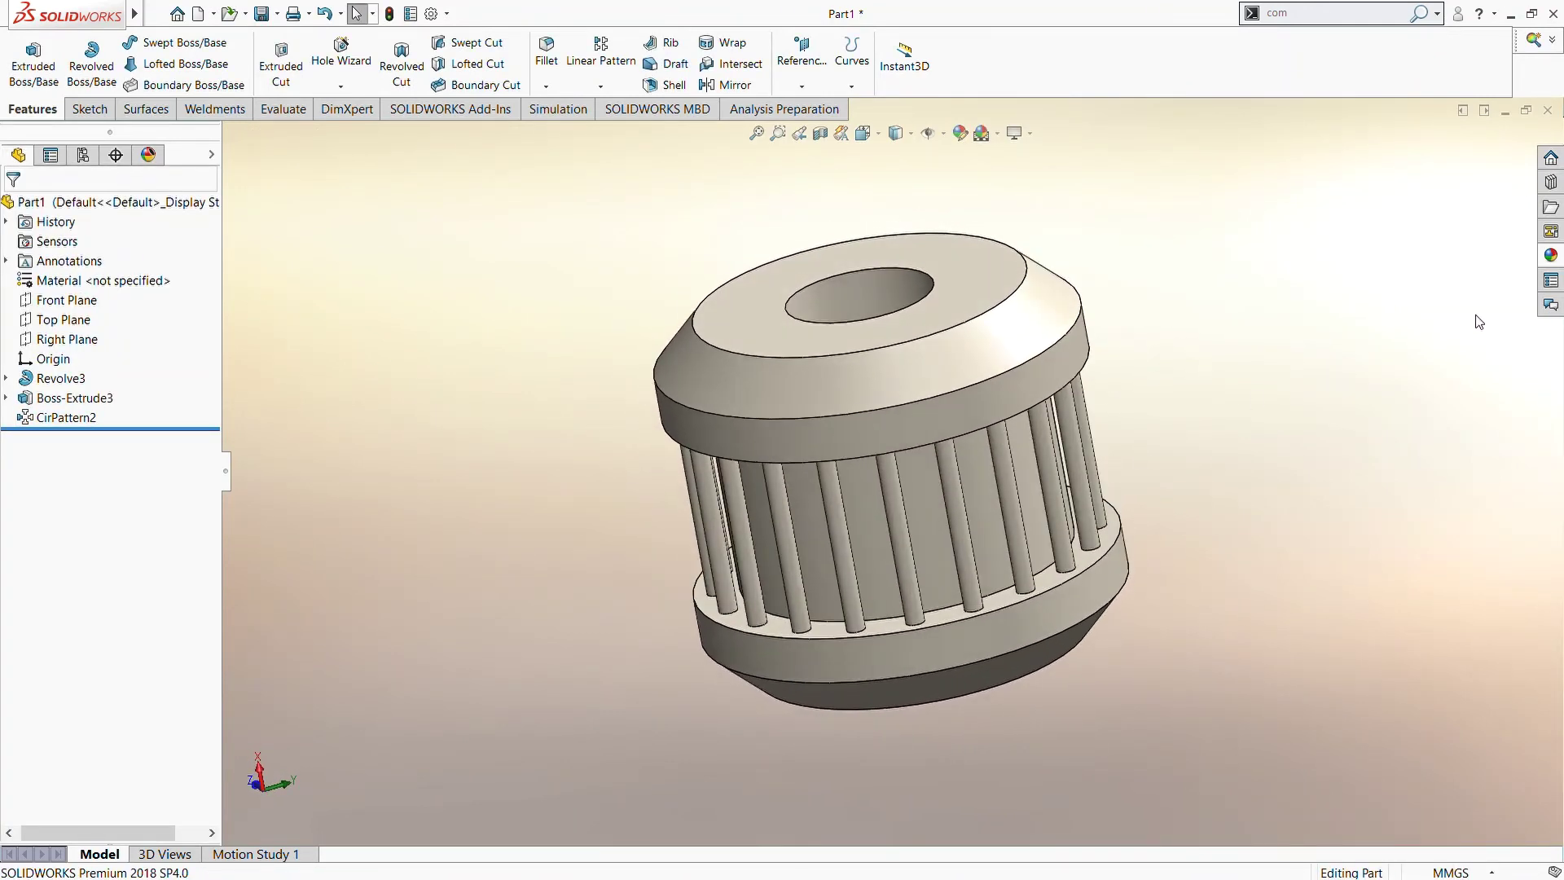
Step: Apply a mottled grey metal appearance to the spool core
{"action": "left_click", "coordinate": [1551, 257]}
{"action": "scroll", "coordinate": [1396, 618], "scroll_direction": "down", "scroll_amount": 2}
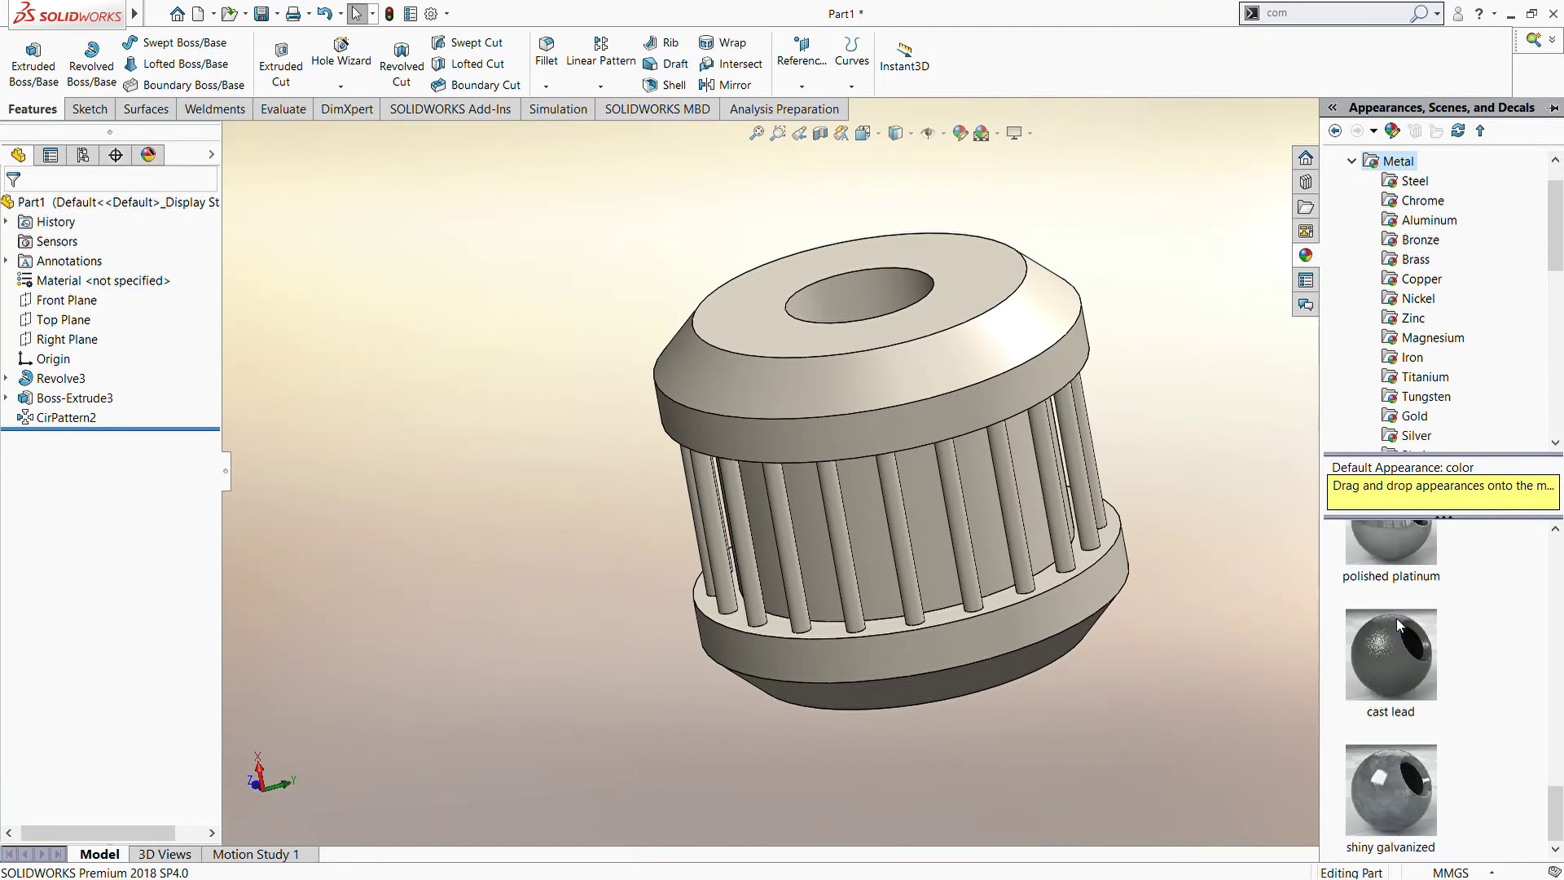
{"action": "left_click_drag", "start_coordinate": [1394, 810], "coordinate": [937, 524]}
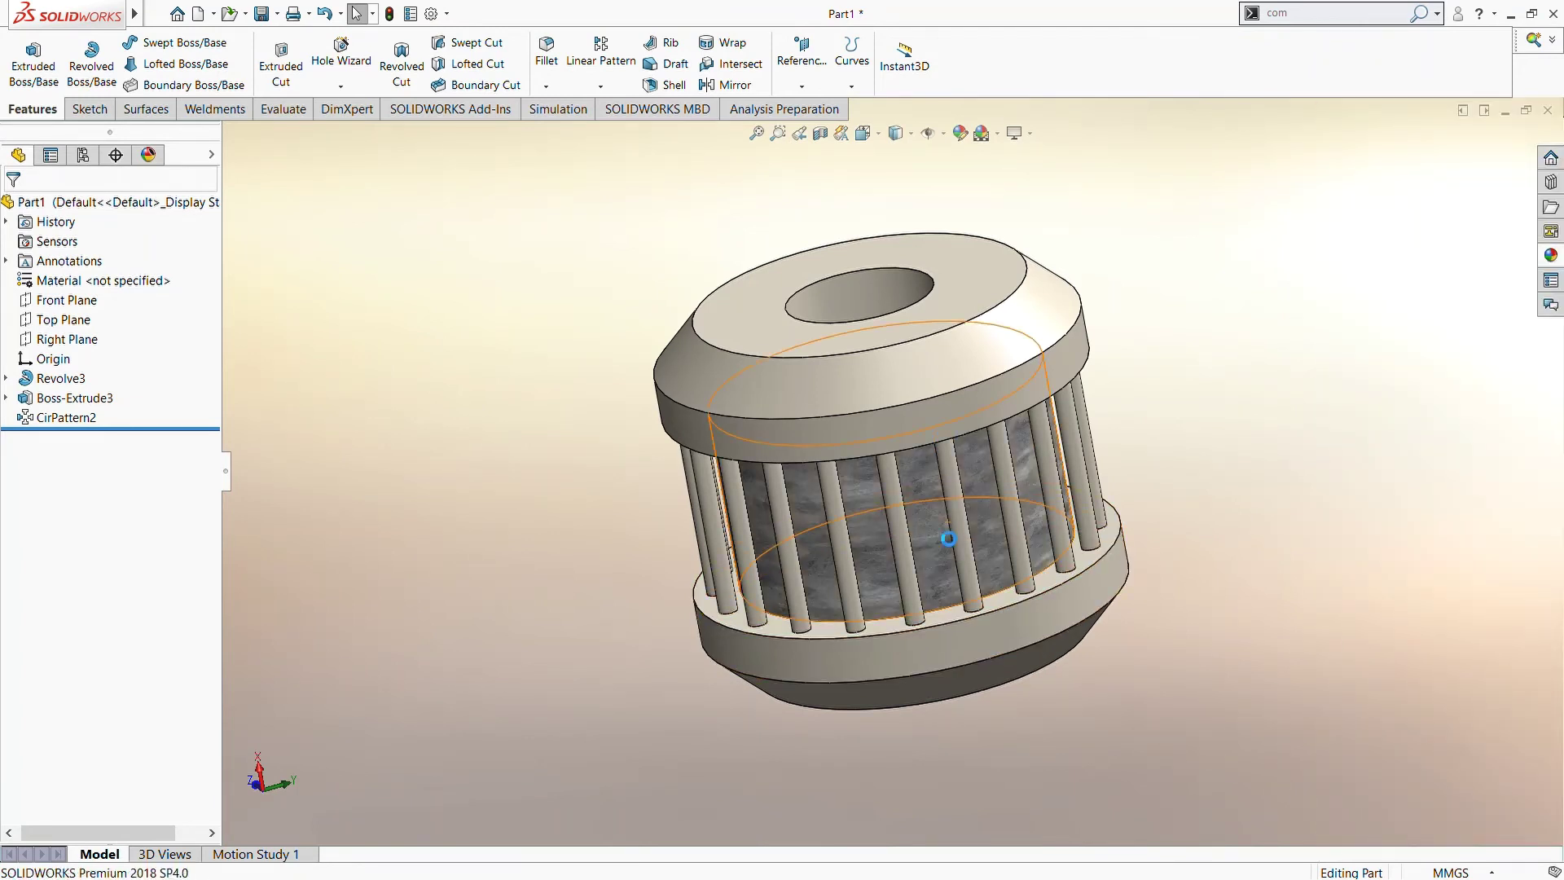
Step: Apply a polished copper appearance to the CirPattern2 pins
{"action": "left_click", "coordinate": [1556, 259]}
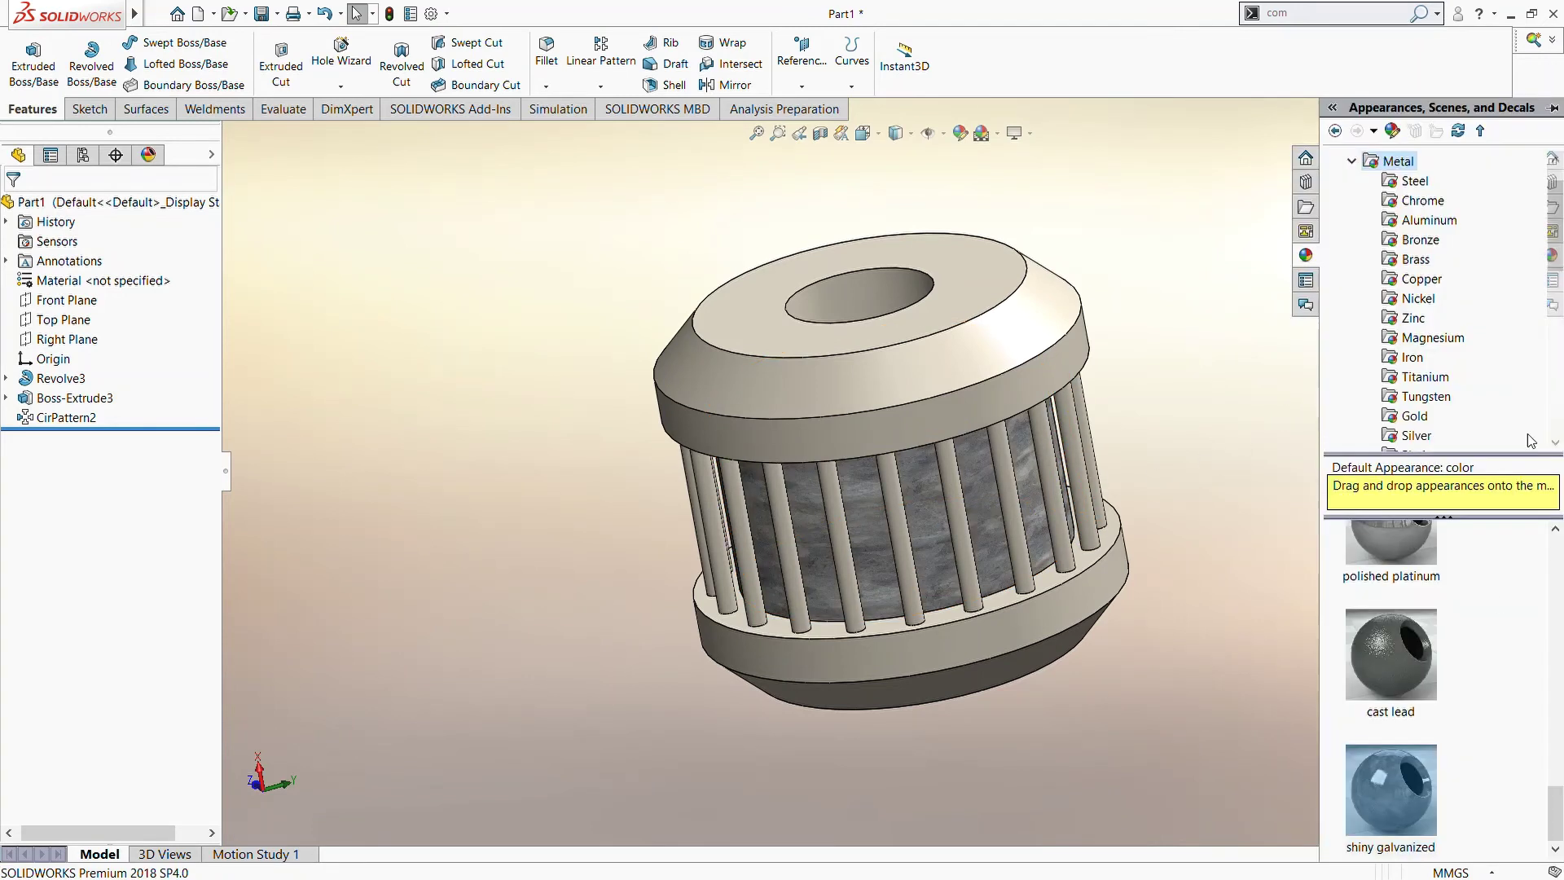
{"action": "scroll", "coordinate": [1433, 692], "scroll_direction": "up", "scroll_amount": 2}
{"action": "scroll", "coordinate": [1446, 676], "scroll_direction": "up", "scroll_amount": 2}
{"action": "scroll", "coordinate": [1456, 661], "scroll_direction": "up", "scroll_amount": 1}
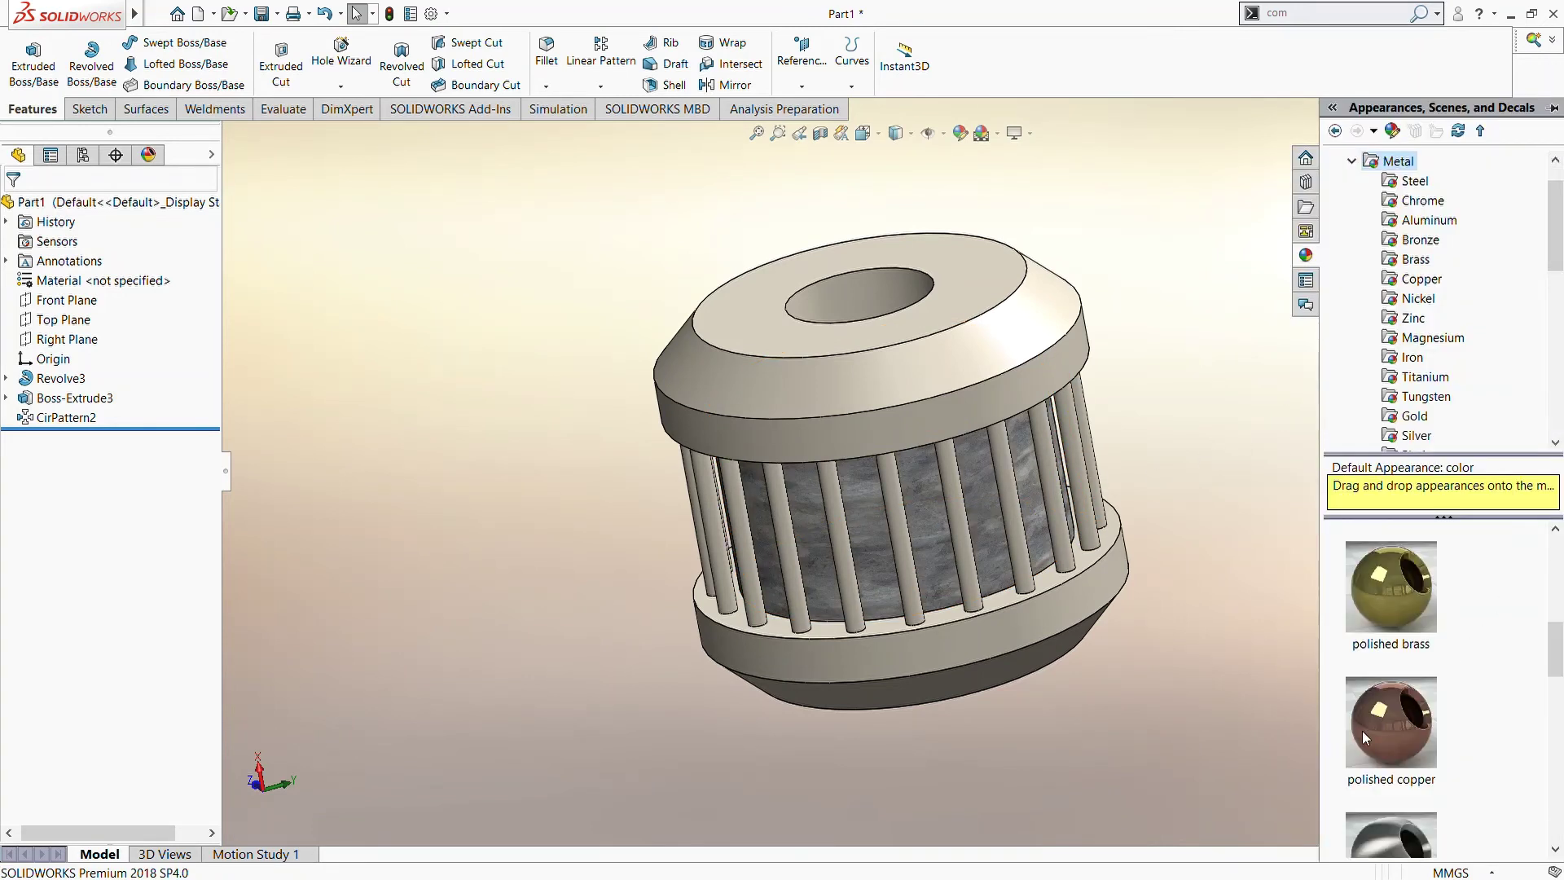
{"action": "left_click_drag", "start_coordinate": [51, 427], "coordinate": [54, 419]}
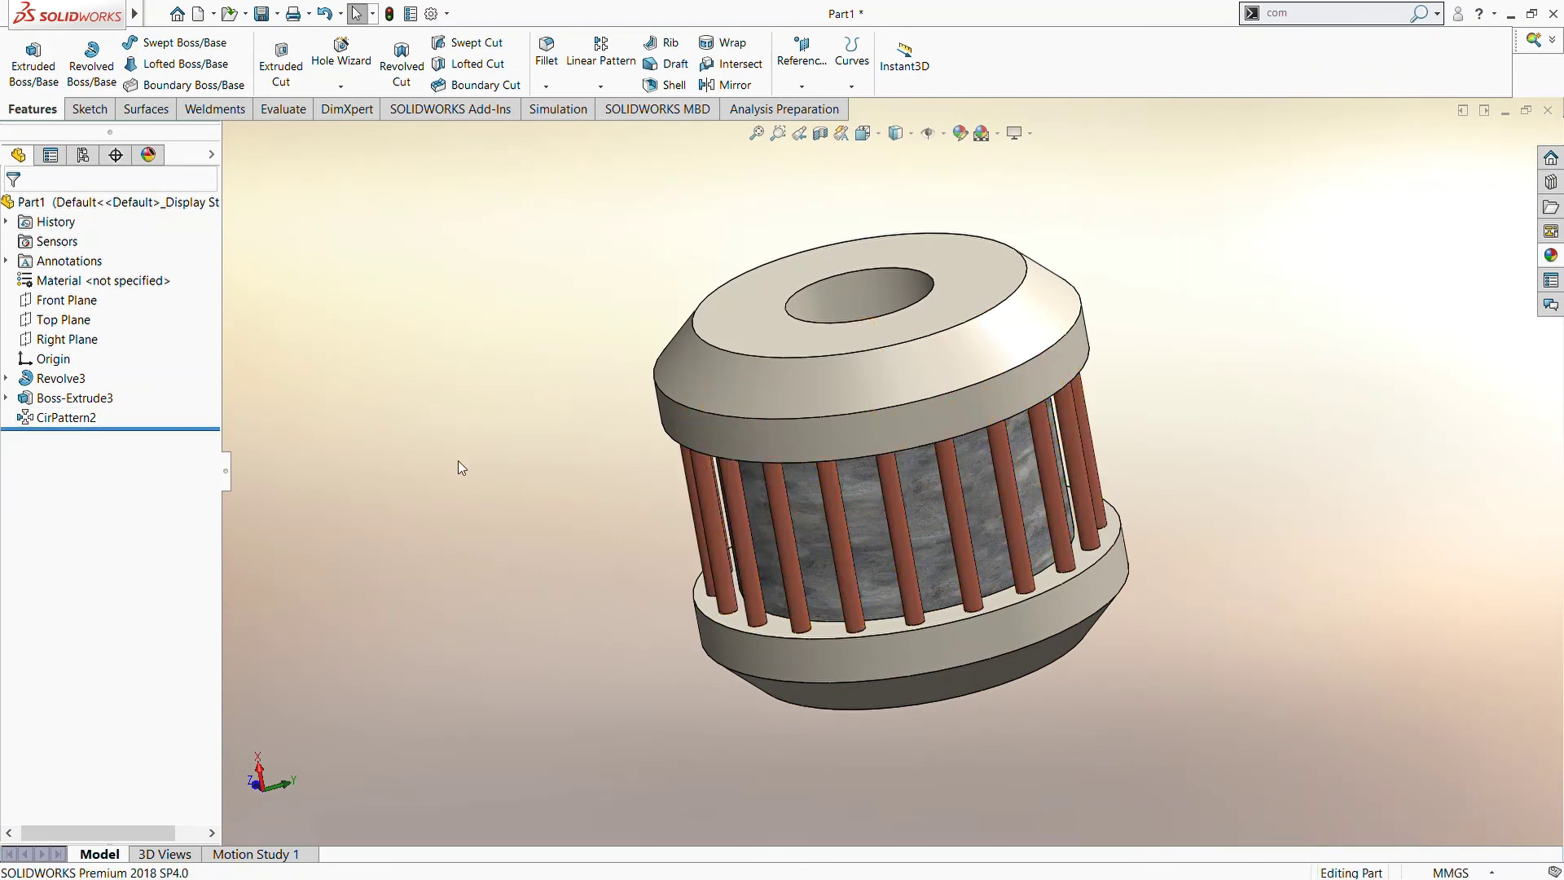
{"action": "middle_click_drag", "start_coordinate": [458, 461], "coordinate": [1420, 396]}
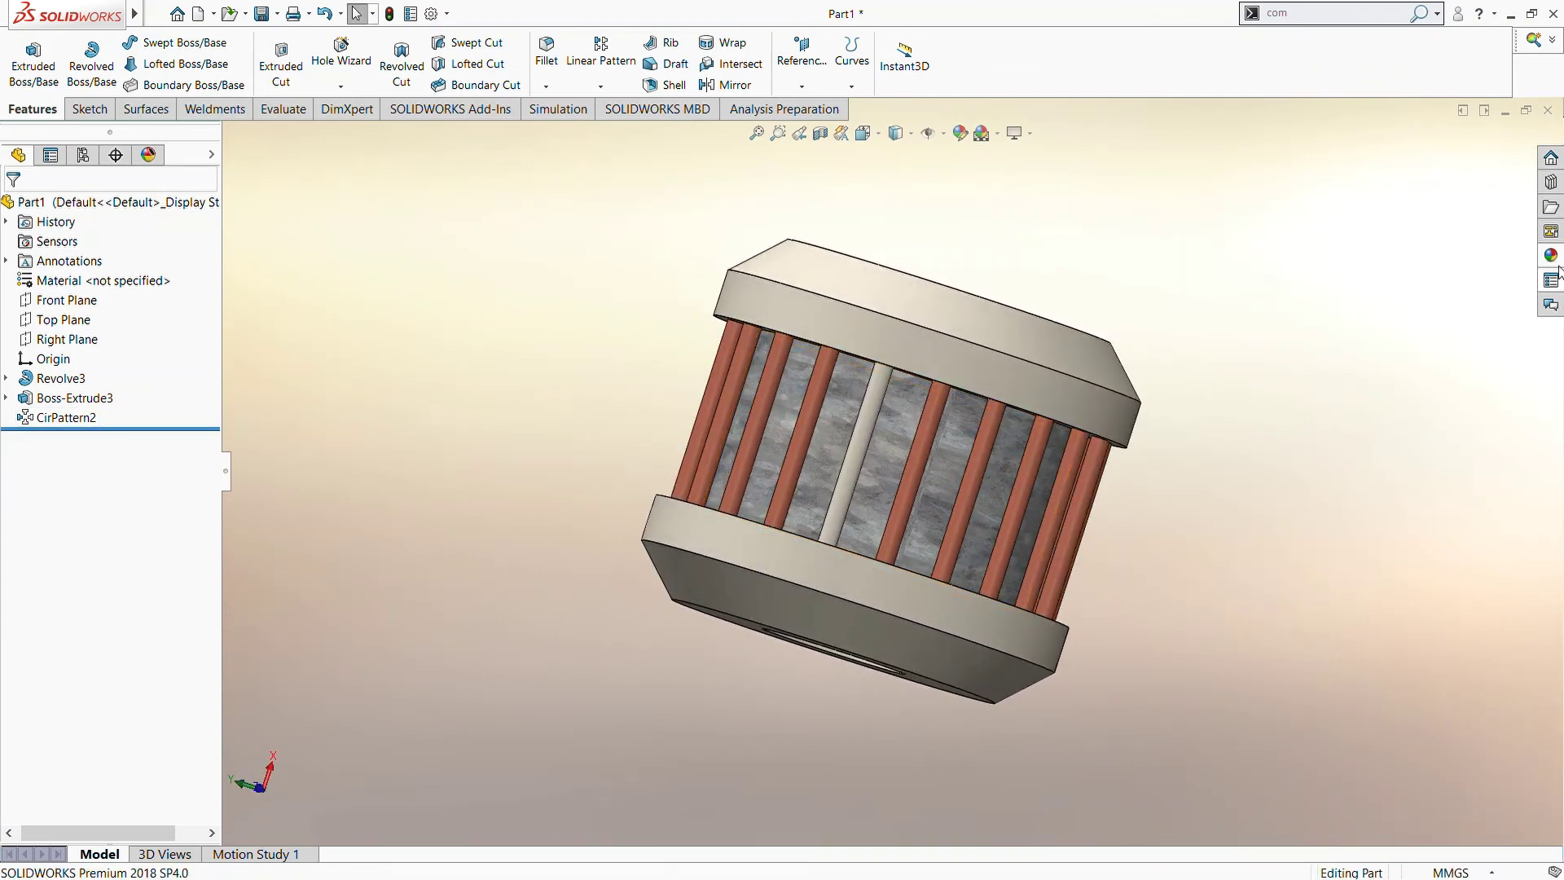
Step: Apply polished copper to the remaining original beige pin
{"action": "left_click", "coordinate": [1552, 259]}
{"action": "scroll", "coordinate": [1424, 615], "scroll_direction": "up", "scroll_amount": 1}
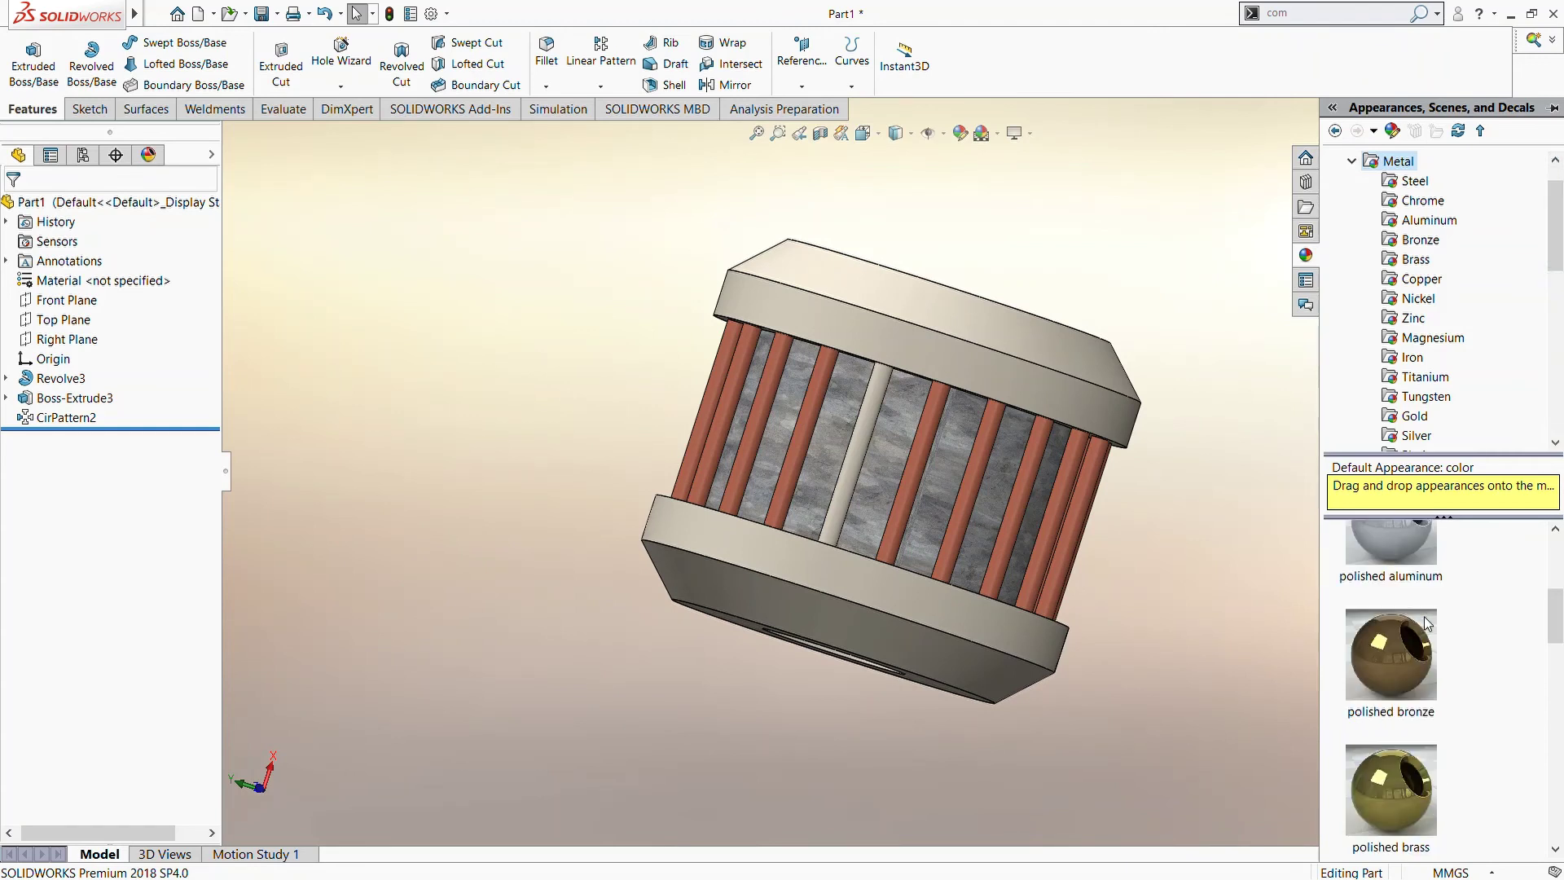
{"action": "scroll", "coordinate": [1370, 651], "scroll_direction": "up", "scroll_amount": 3}
{"action": "scroll", "coordinate": [1371, 652], "scroll_direction": "down", "scroll_amount": 3}
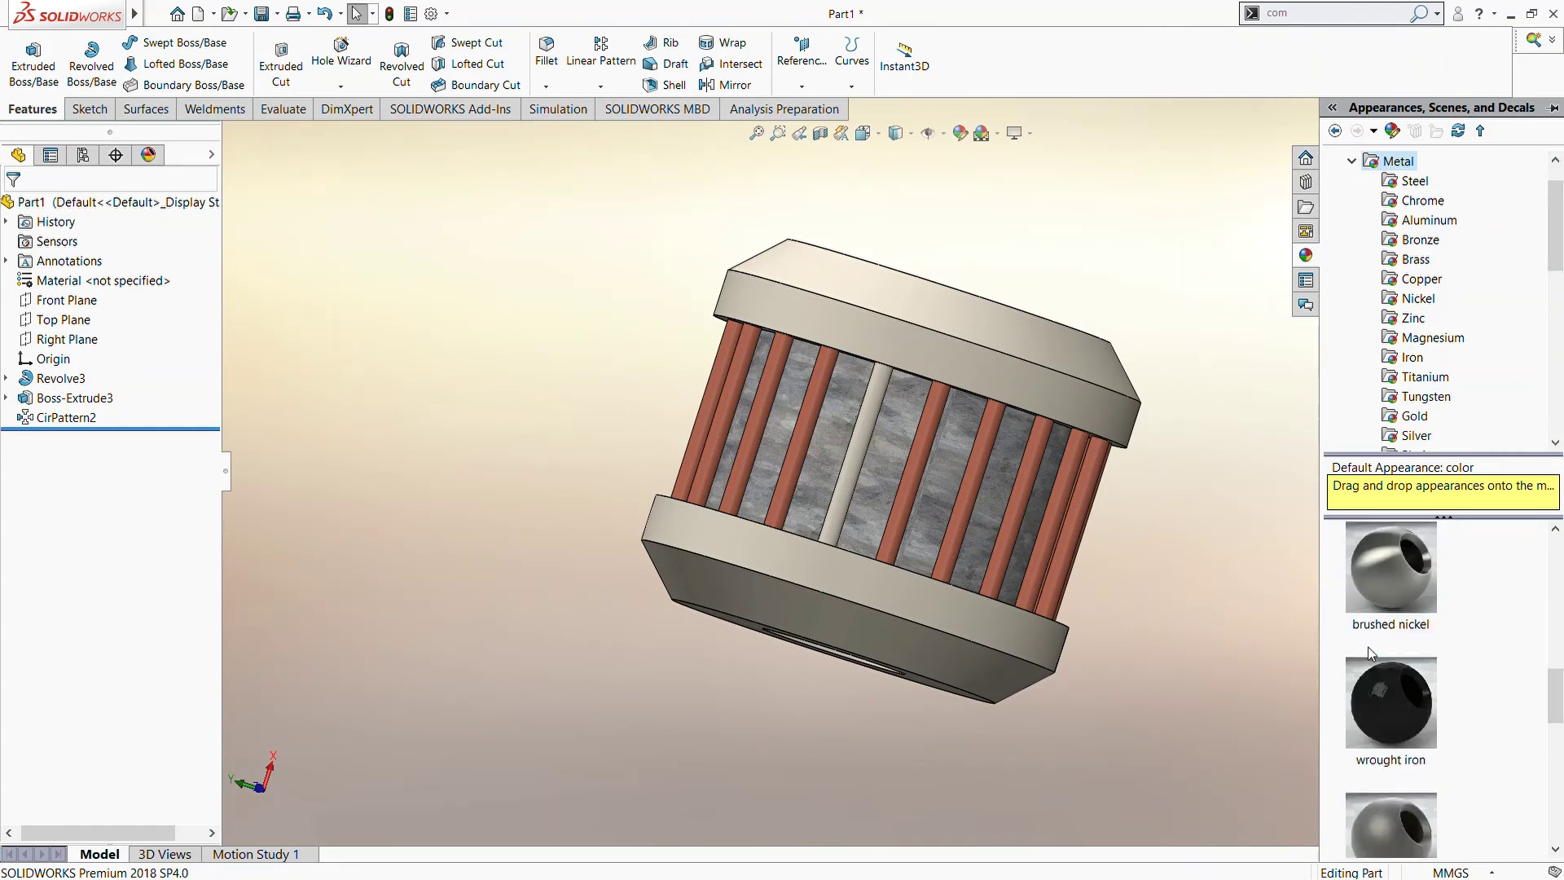
{"action": "scroll", "coordinate": [1390, 692], "scroll_direction": "up", "scroll_amount": 2}
{"action": "left_click_drag", "start_coordinate": [1390, 648], "coordinate": [843, 501]}
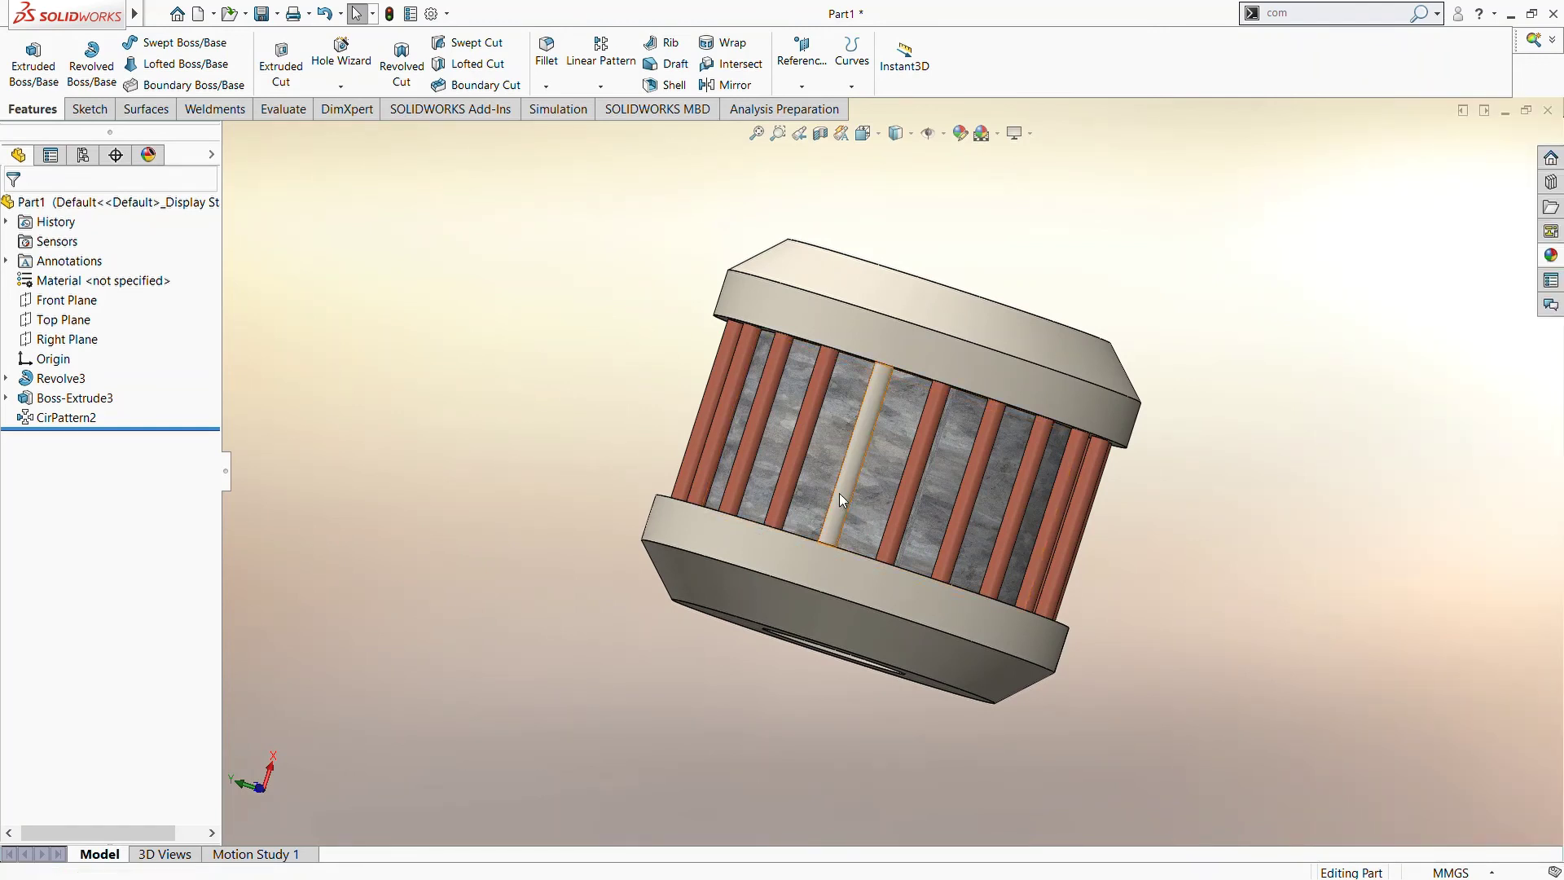
{"action": "mouse_move", "coordinate": [1291, 389]}
{"action": "middle_mouse_down"}
{"action": "mouse_move", "coordinate": [908, 418]}
{"action": "mouse_move", "coordinate": [1127, 398]}
{"action": "mouse_move", "coordinate": [1037, 541]}
{"action": "mouse_move", "coordinate": [810, 614]}
{"action": "mouse_move", "coordinate": [721, 537]}
{"action": "mouse_move", "coordinate": [488, 472]}
{"action": "middle_mouse_up"}
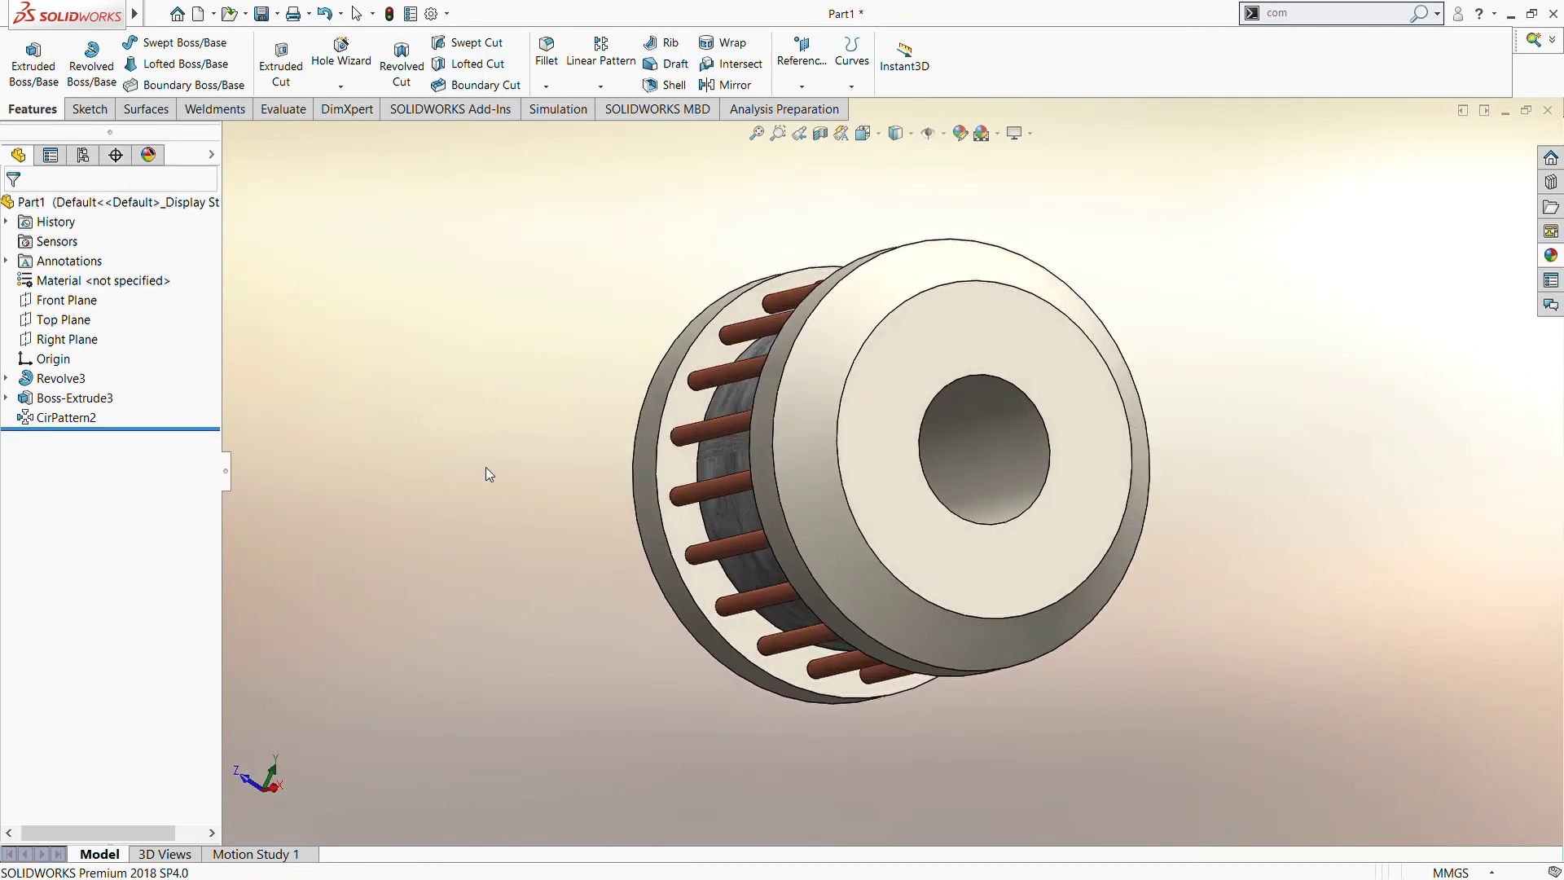
{"action": "left_click", "coordinate": [228, 471]}
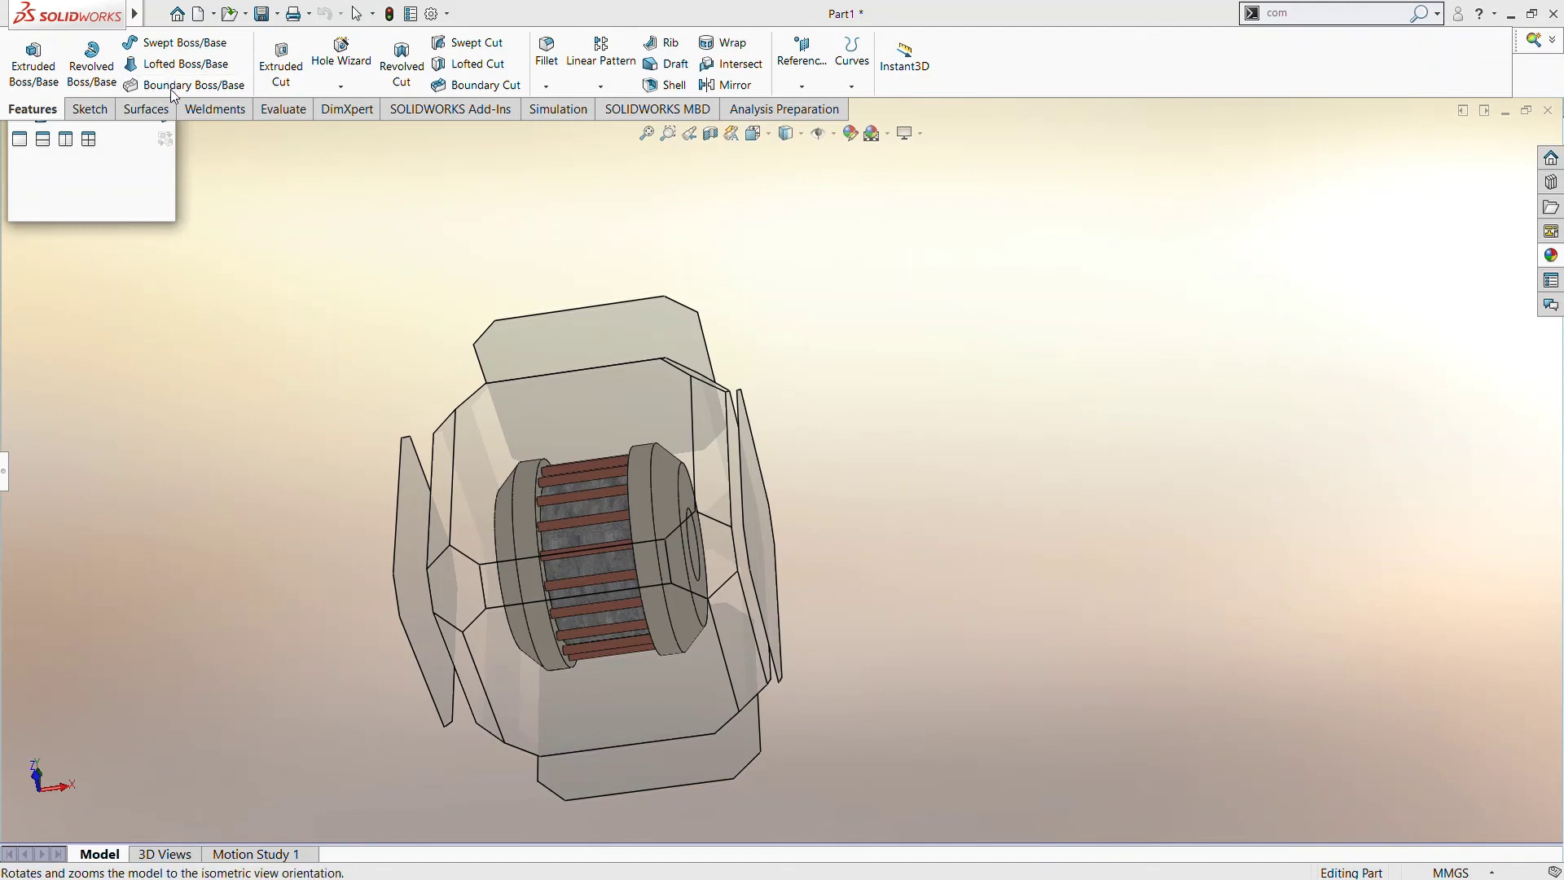
{"action": "left_click", "coordinate": [170, 90]}
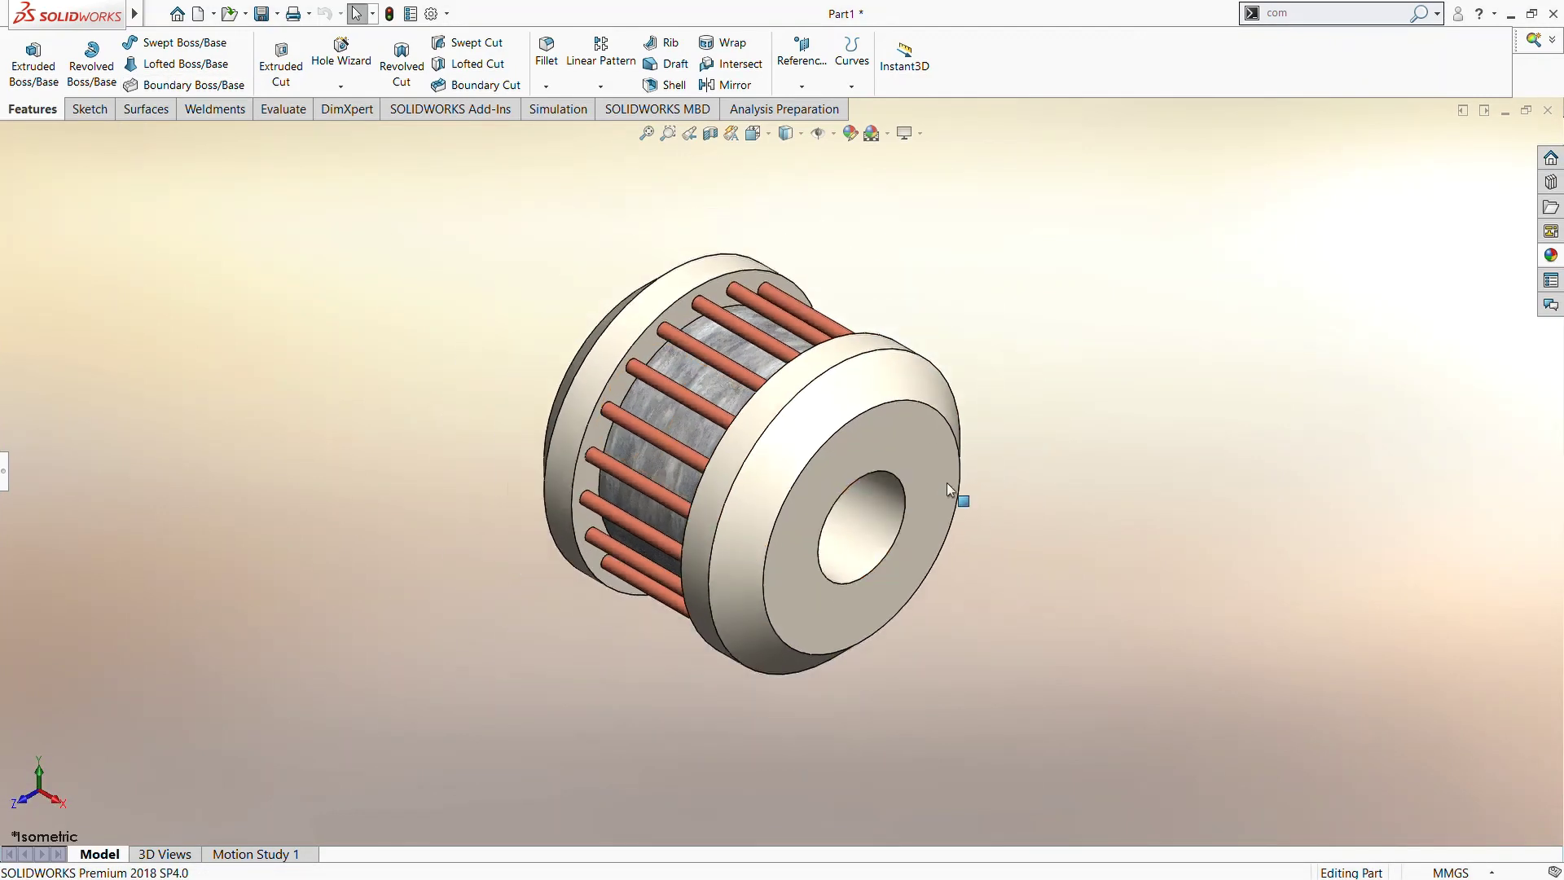